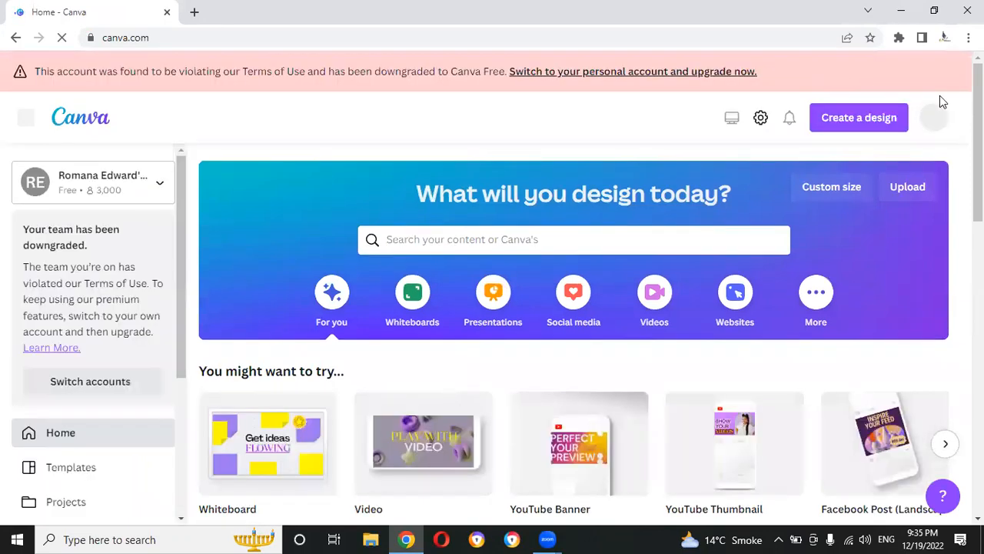
- Create a blank YouTube Thumbnail design and add a default heading to the page
{"action": "left_click", "coordinate": [883, 121]}
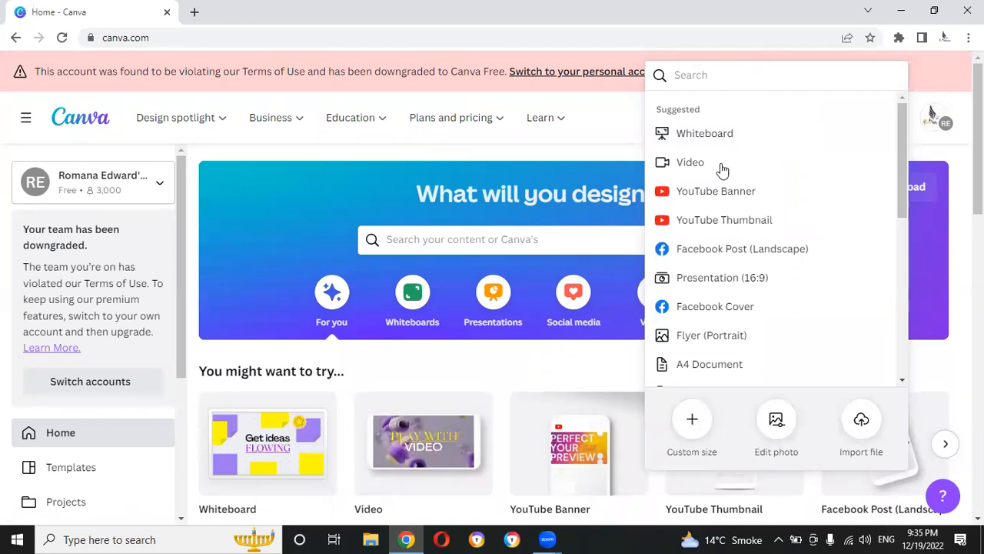
{"action": "left_click", "coordinate": [712, 212]}
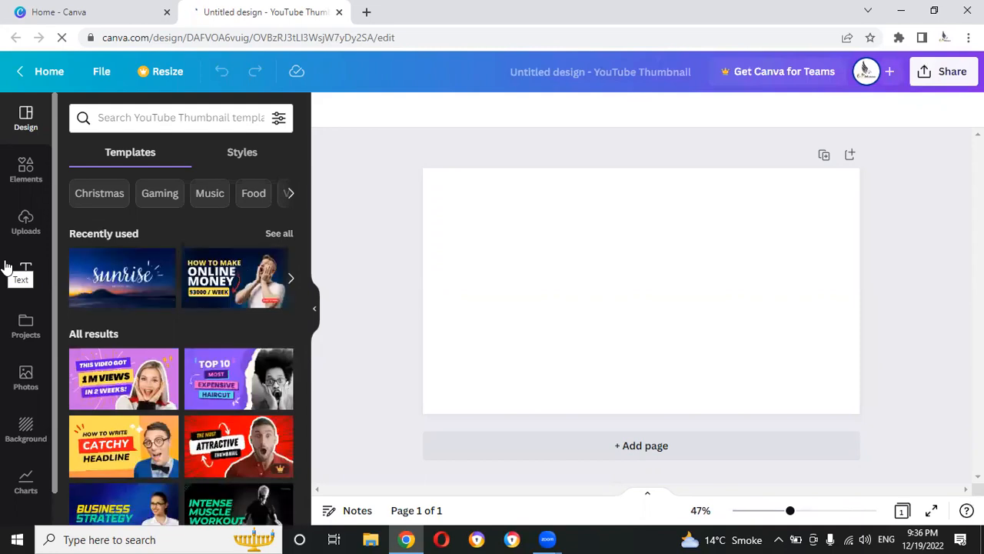
{"action": "left_click", "coordinate": [25, 273]}
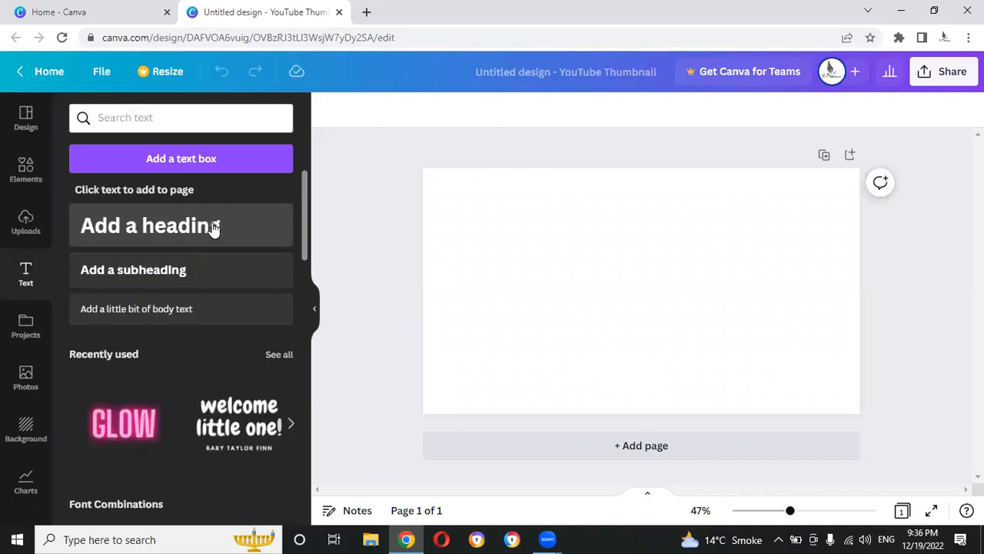
{"action": "left_click", "coordinate": [214, 227]}
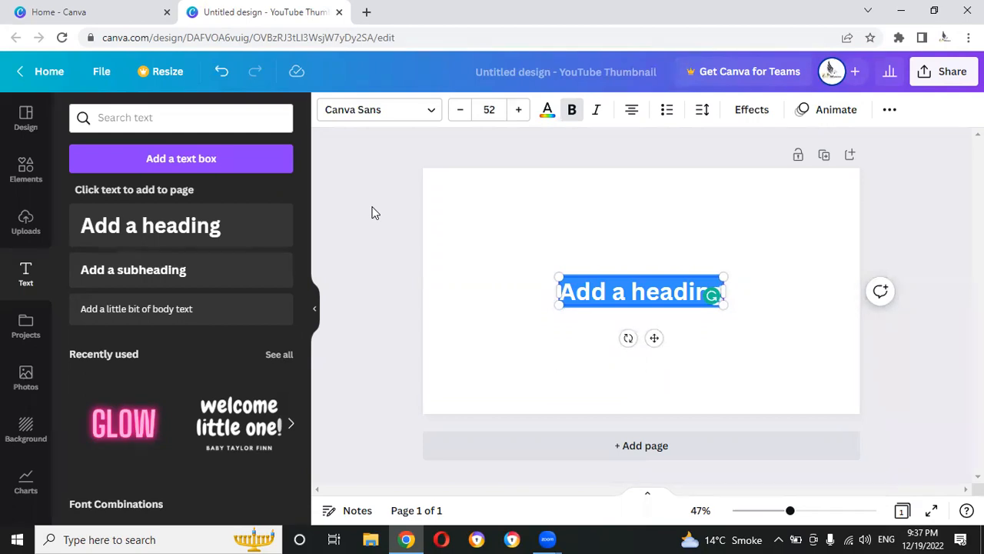
{"action": "left_click", "coordinate": [371, 213]}
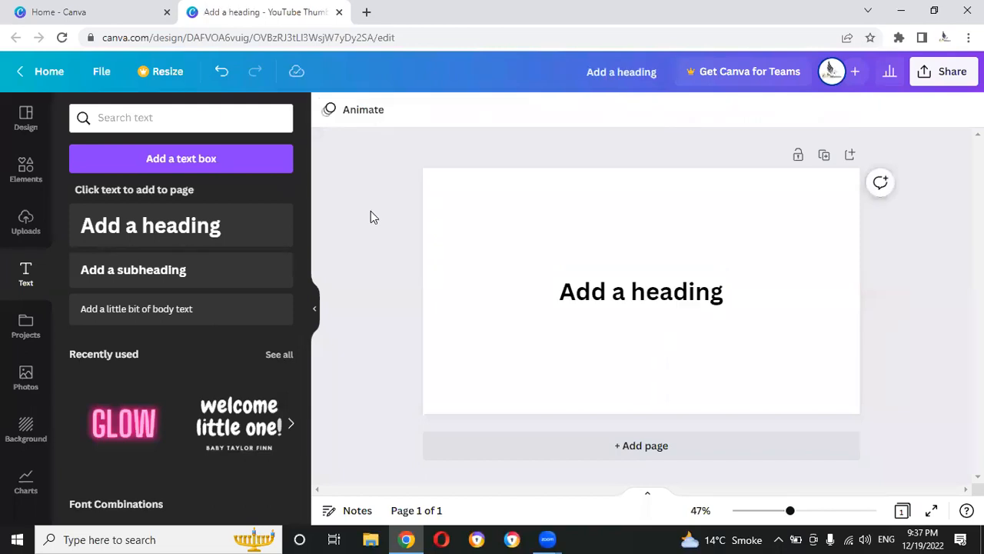
- Add a default subheading below the heading and a default line of body text beneath the subheading
{"action": "left_click", "coordinate": [238, 281]}
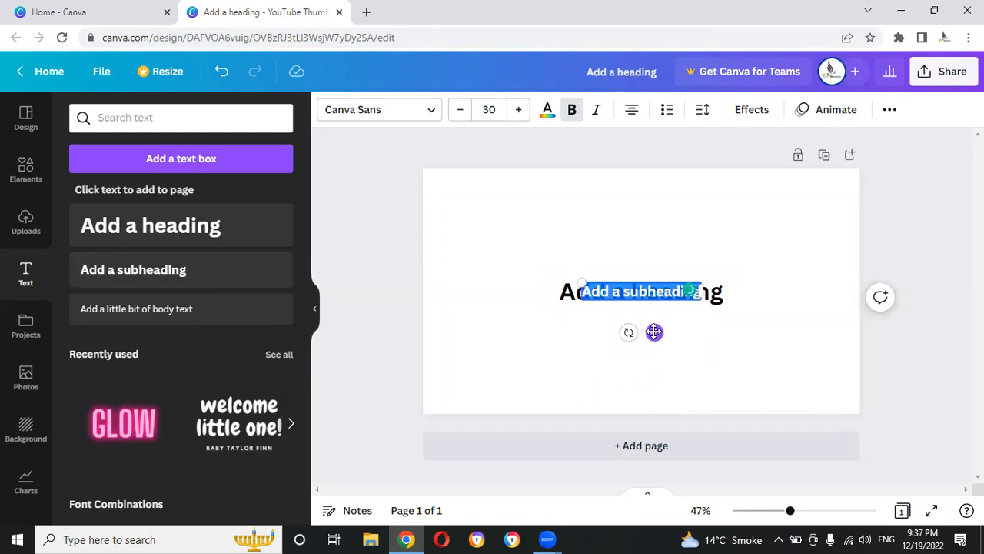
{"action": "left_click_drag", "start_coordinate": [653, 347], "coordinate": [655, 370]}
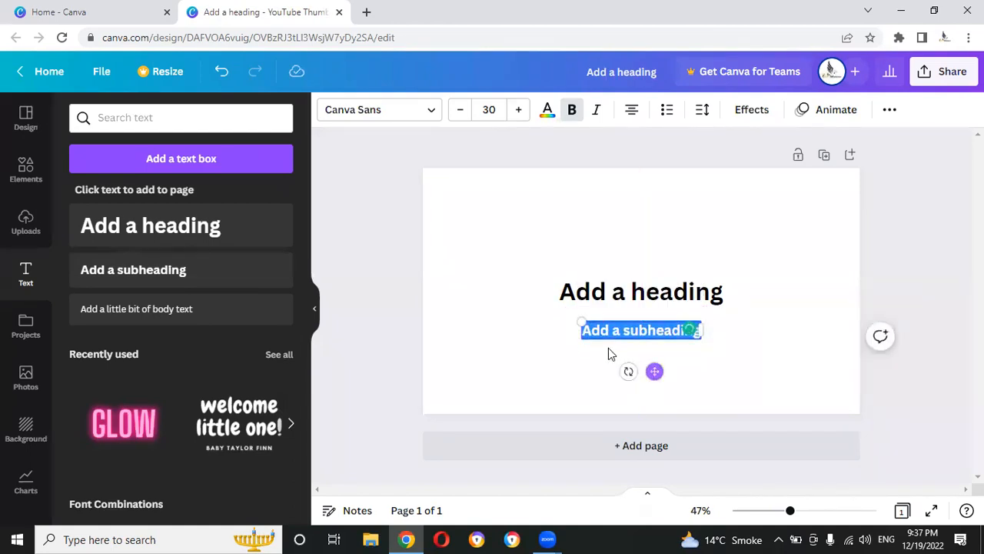
{"action": "left_click", "coordinate": [412, 314]}
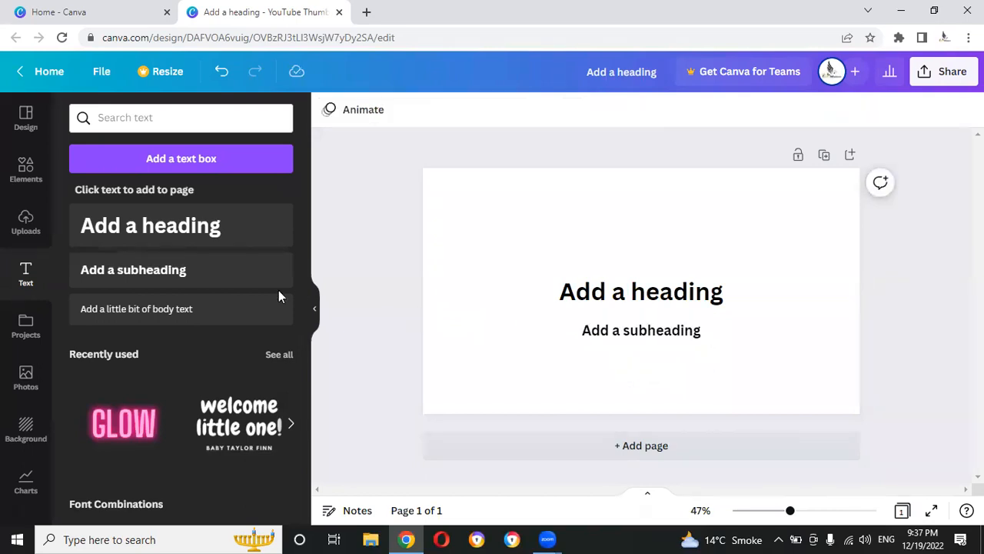
{"action": "left_click", "coordinate": [222, 325]}
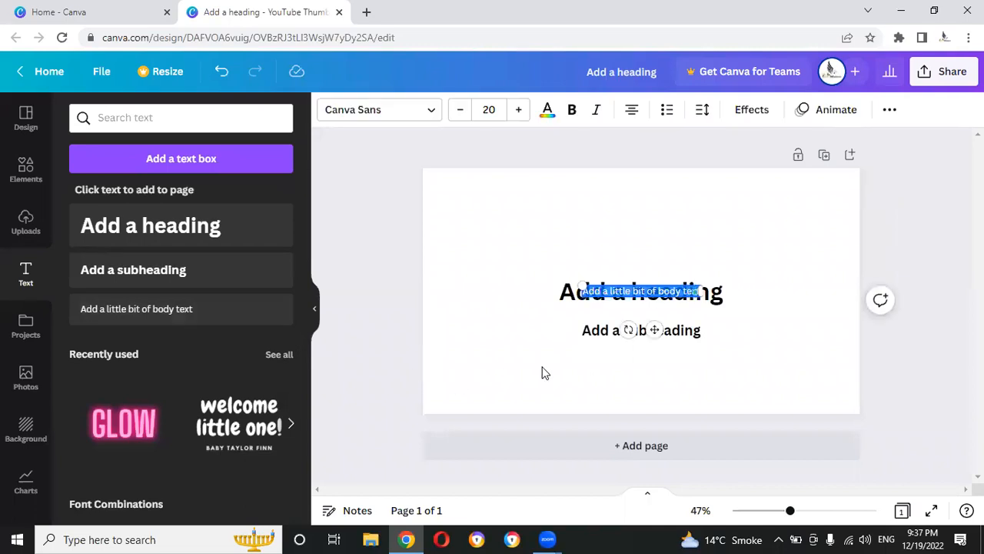
{"action": "left_click_drag", "start_coordinate": [652, 331], "coordinate": [654, 409]}
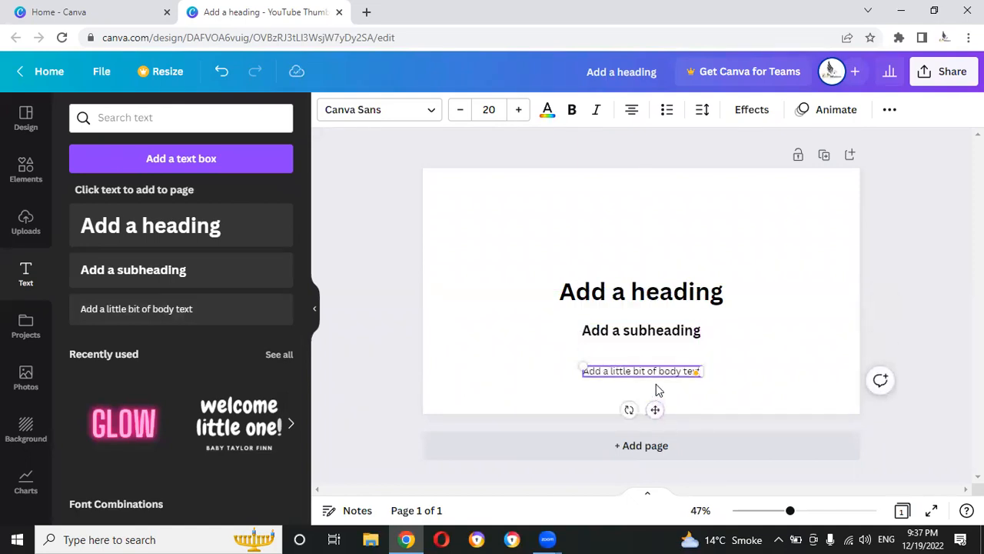
- Delete the body text and the subheading from the page
{"action": "key", "text": "Delete"}
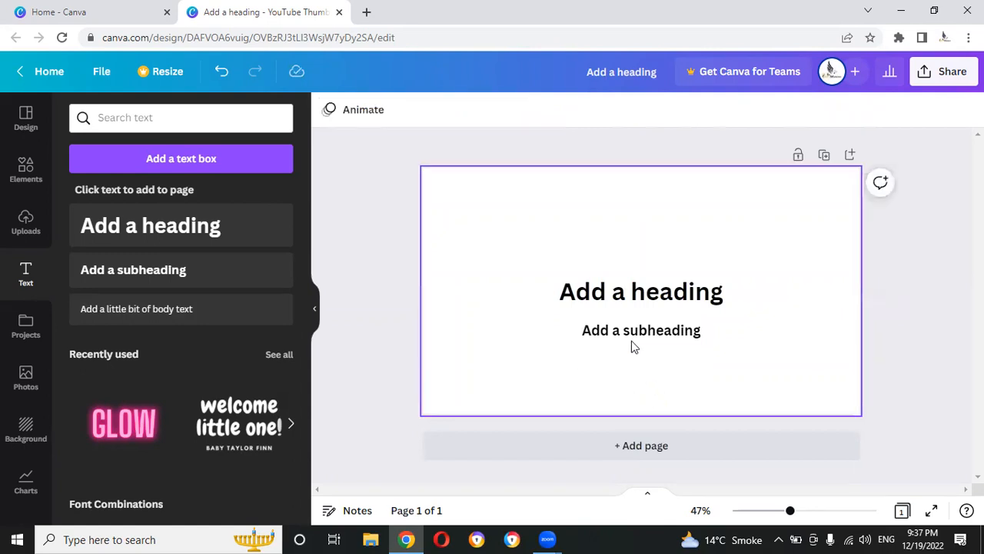
{"action": "left_click", "coordinate": [630, 339]}
{"action": "key", "text": "Delete"}
- Left-align the heading and set its letter spacing to about 192
{"action": "left_click", "coordinate": [672, 298]}
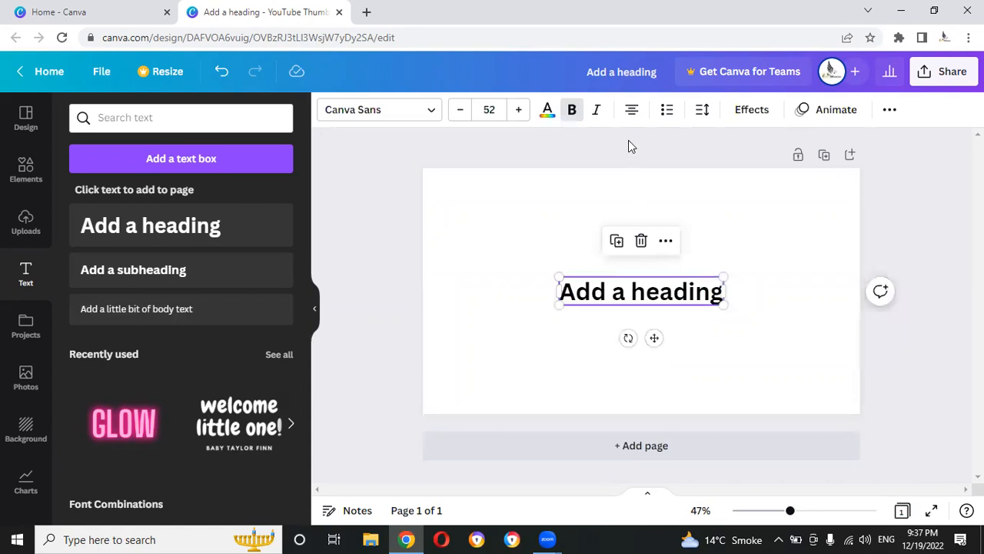
{"action": "left_click", "coordinate": [630, 115]}
{"action": "left_click", "coordinate": [700, 114]}
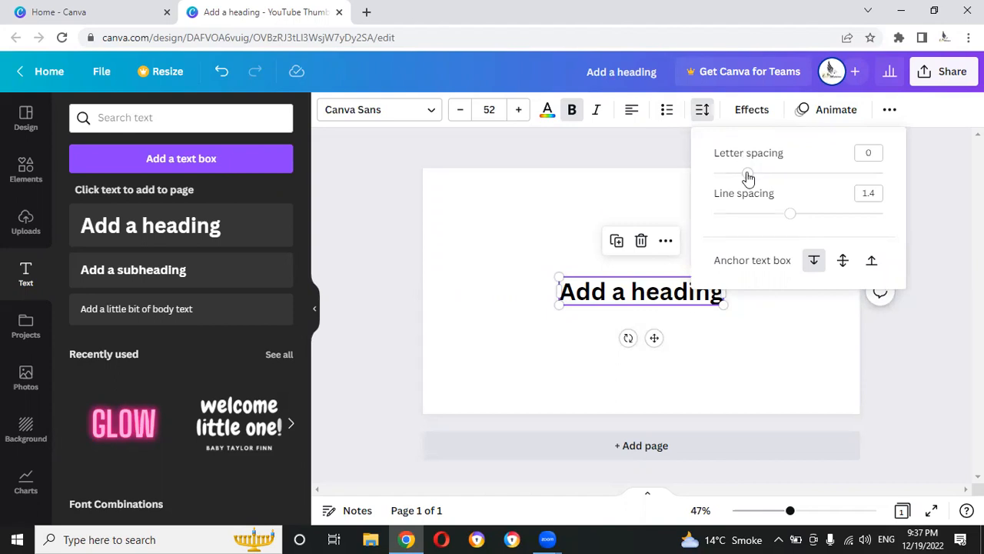
{"action": "left_click_drag", "start_coordinate": [748, 175], "coordinate": [780, 175]}
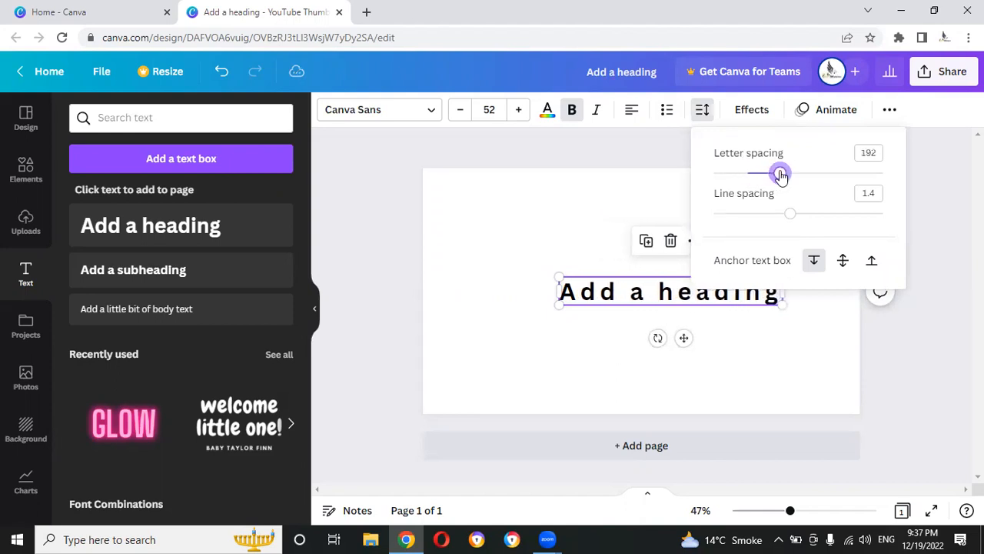
{"action": "left_click", "coordinate": [646, 152]}
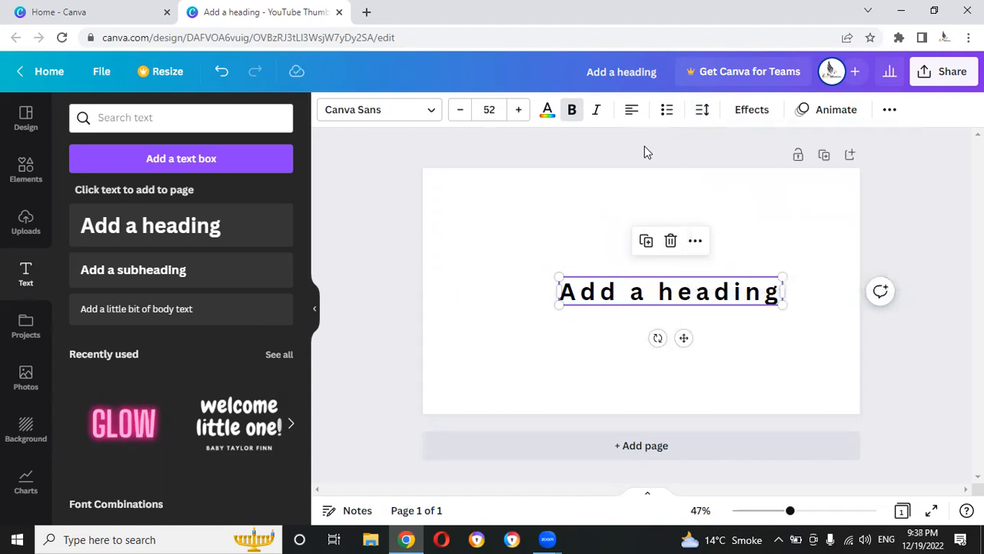
- Replace the heading's text with "Pakistan" and move it to the upper part of the page
{"action": "left_click", "coordinate": [748, 111]}
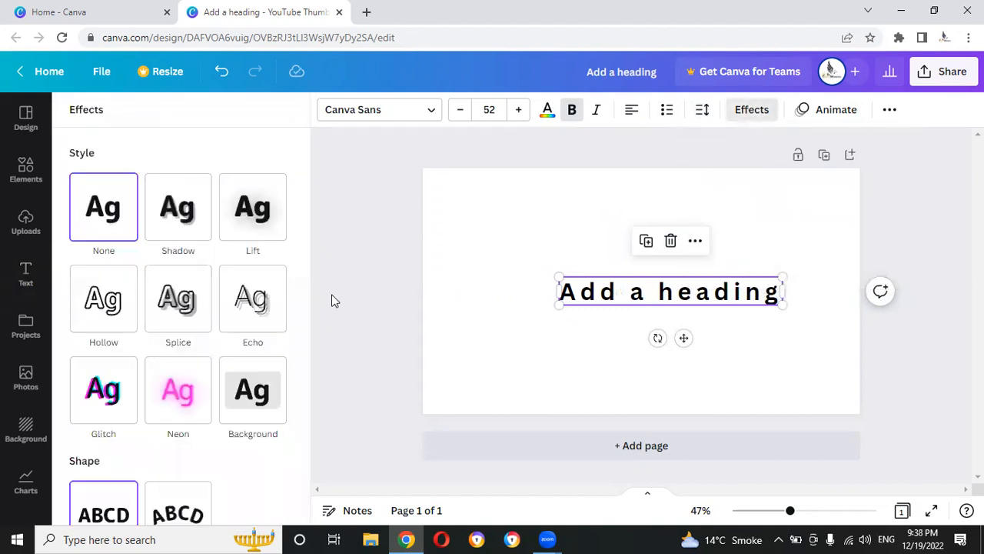
{"action": "double_click", "coordinate": [673, 291]}
{"action": "key", "text": "BackSpace"}
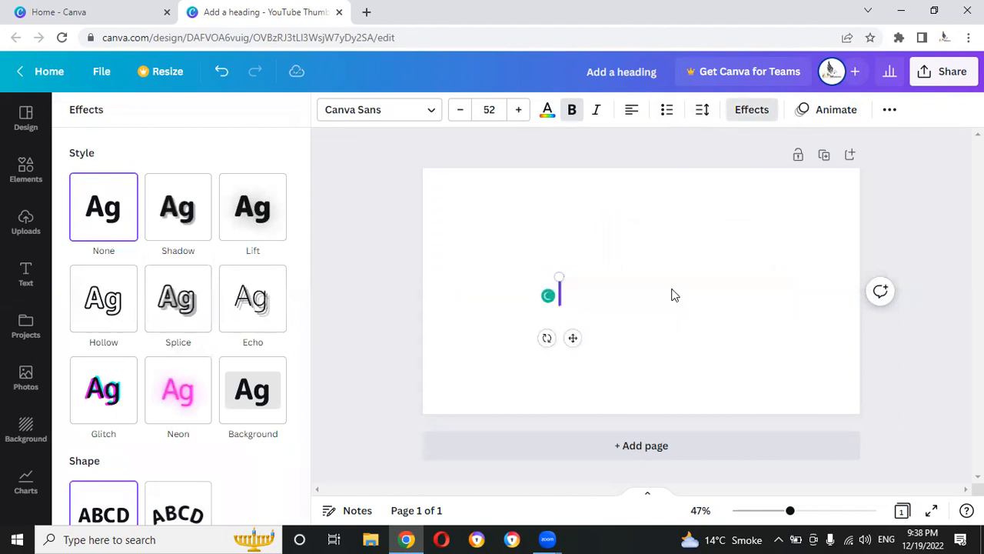
{"action": "type", "text": "p"}
{"action": "key", "text": "BackSpace"}
{"action": "key", "text": "ctrl+b"}
{"action": "type", "text": "P a"}
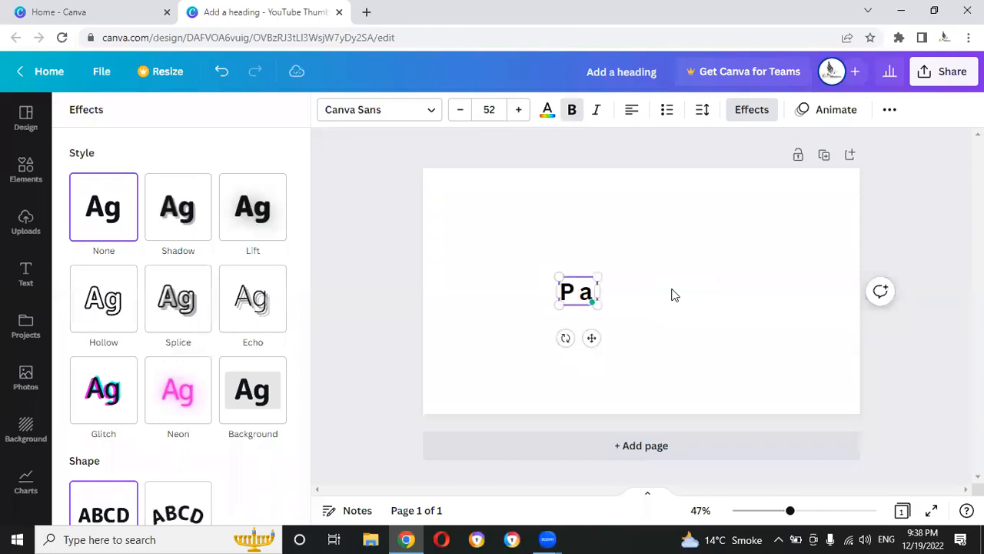
{"action": "type", "text": "kist"}
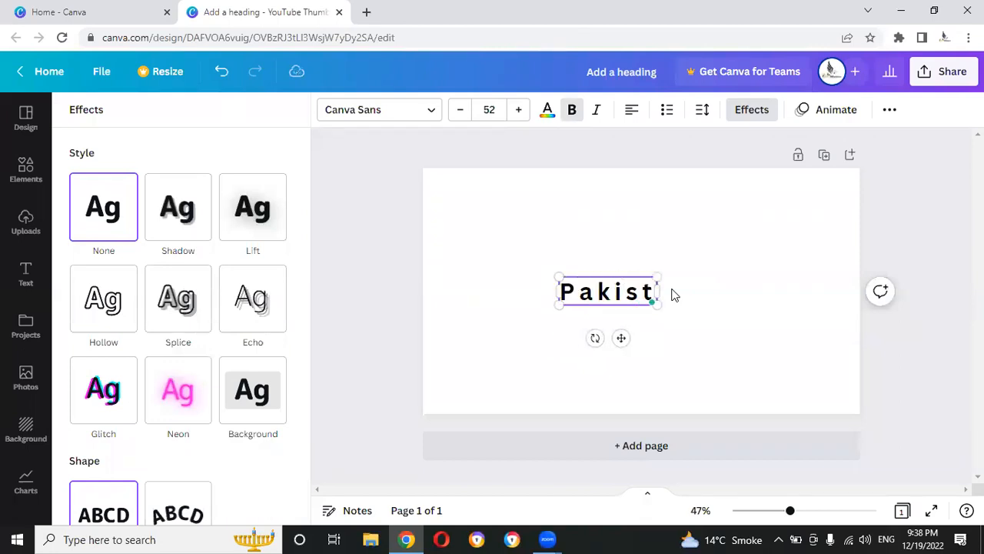
{"action": "type", "text": "an"}
{"action": "left_click_drag", "start_coordinate": [638, 337], "coordinate": [633, 270]}
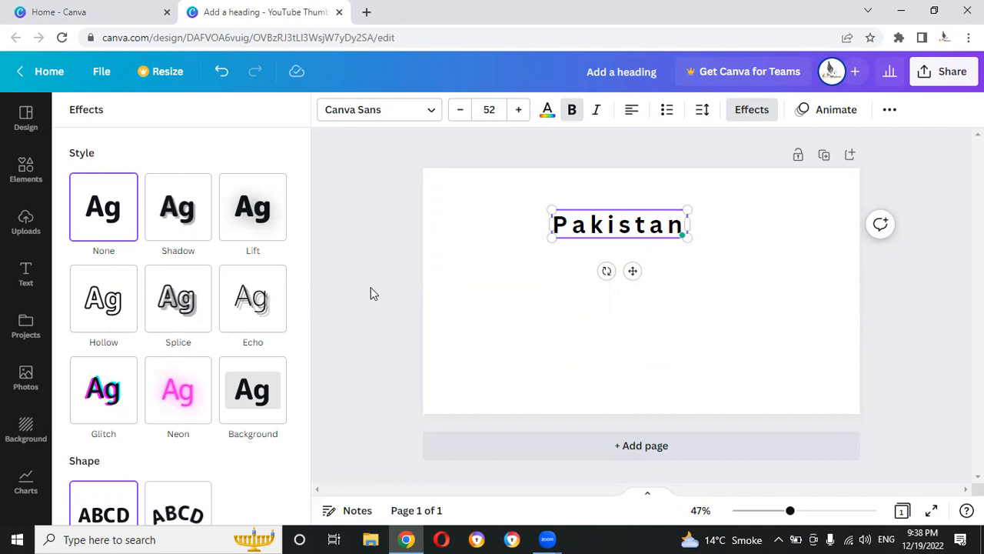
- Try the Shadow and Lift effects on "Pakistan", raising the Lift intensity to 100 and enlarging the text to about size 116
{"action": "left_click", "coordinate": [182, 233]}
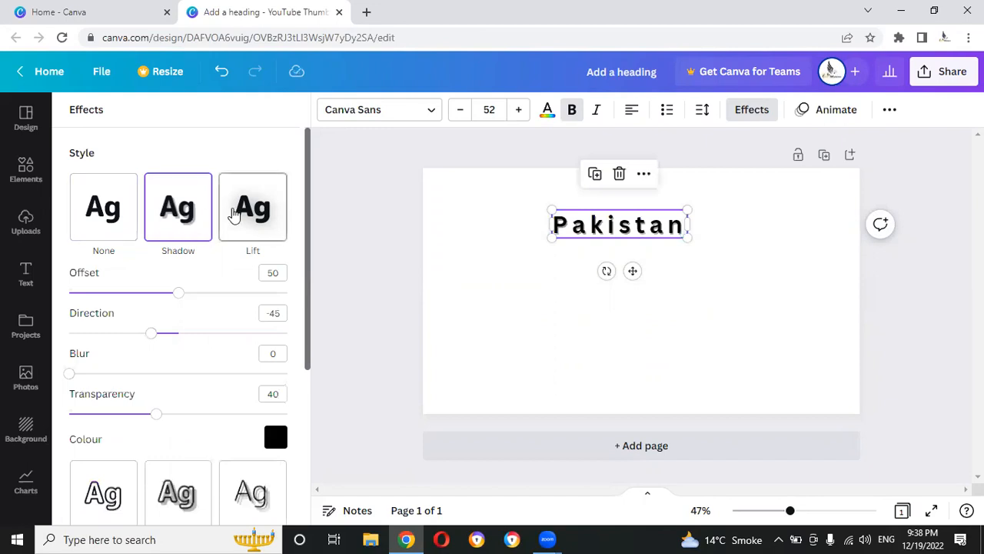
{"action": "left_click", "coordinate": [236, 213]}
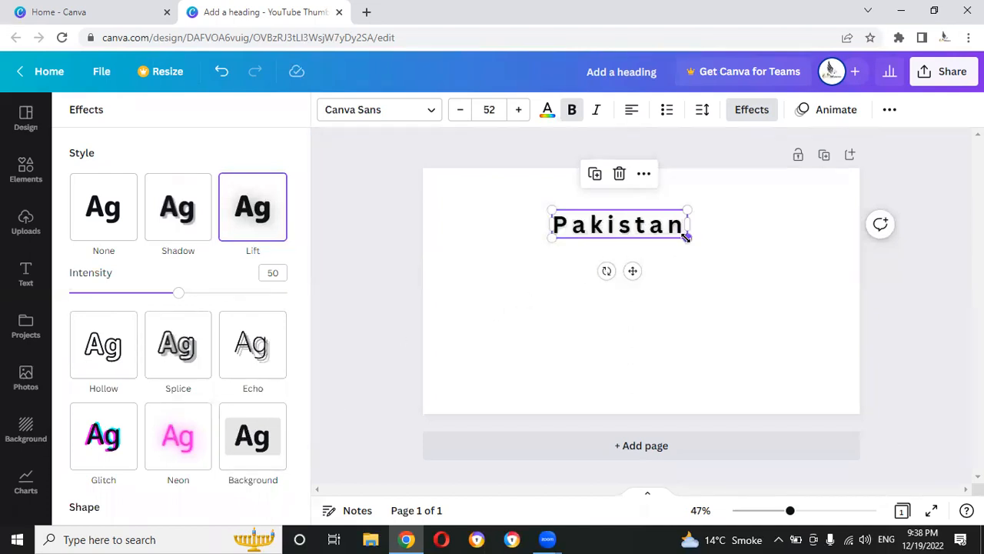
{"action": "left_click_drag", "start_coordinate": [687, 238], "coordinate": [850, 344]}
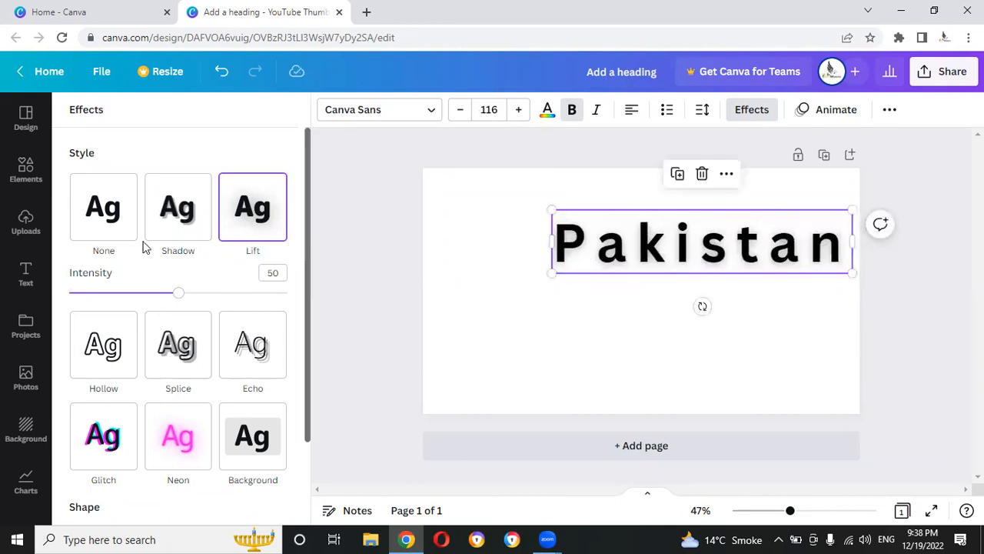
{"action": "left_click_drag", "start_coordinate": [176, 297], "coordinate": [306, 302]}
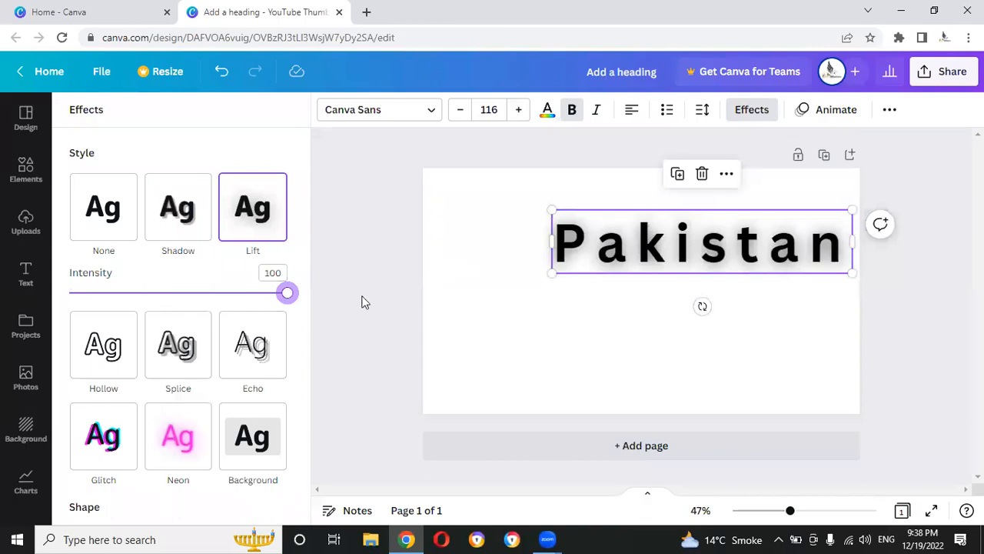
- Switch the "Pakistan" text to the Splice effect and centre it horizontally on the page
{"action": "scroll", "coordinate": [215, 334], "scroll_direction": "down", "scroll_amount": 1}
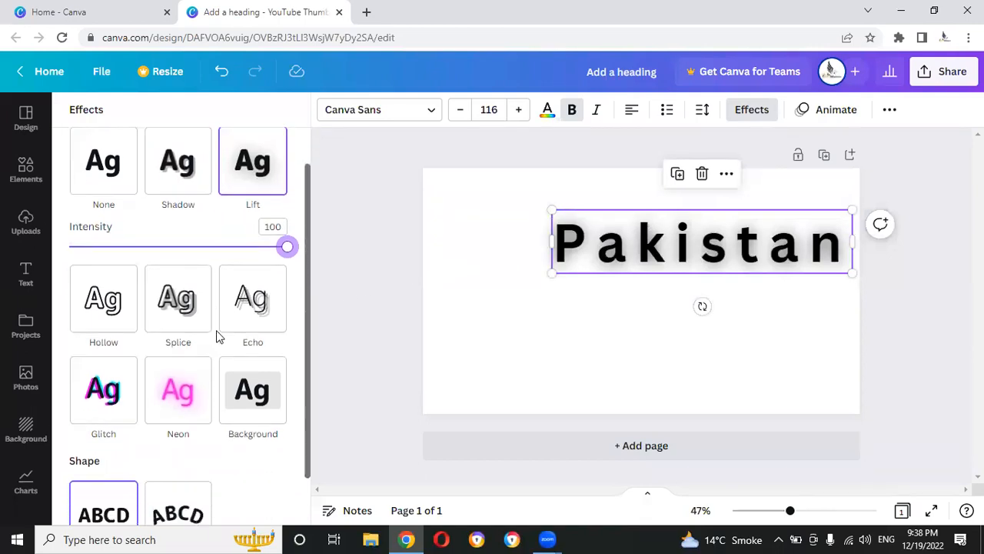
{"action": "left_click", "coordinate": [177, 307]}
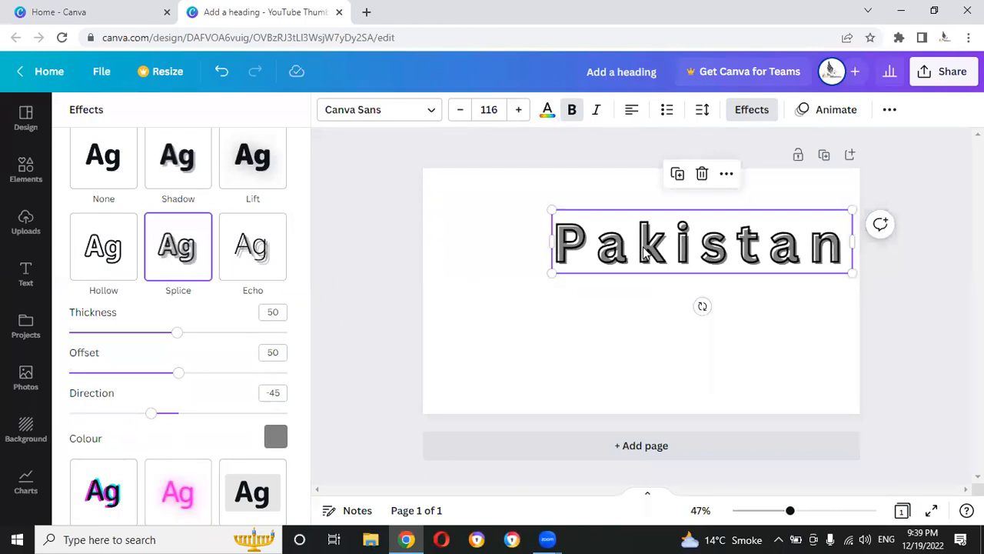
{"action": "left_click_drag", "start_coordinate": [612, 259], "coordinate": [550, 268]}
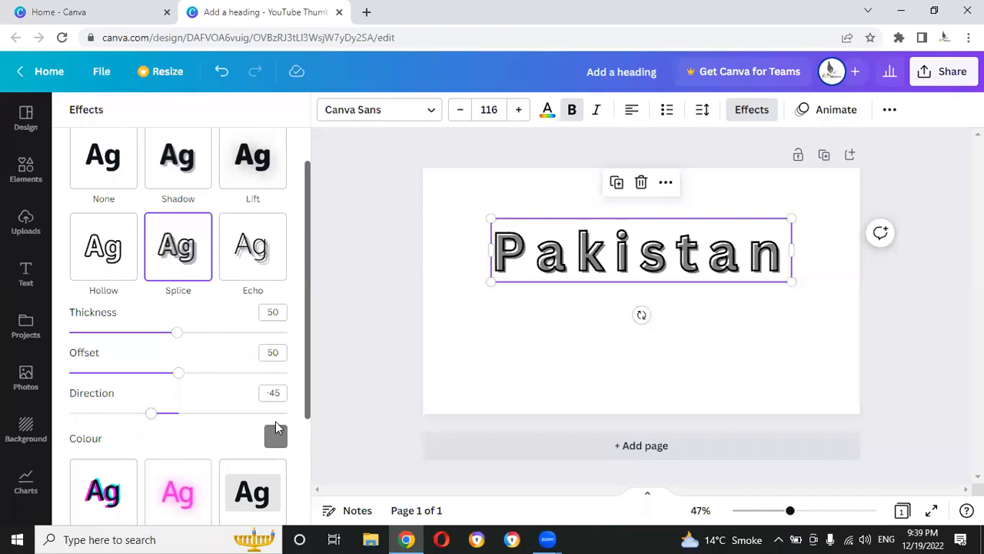
- Try black as the Splice effect's colour and settle on red from the default colours
{"action": "left_click", "coordinate": [275, 435]}
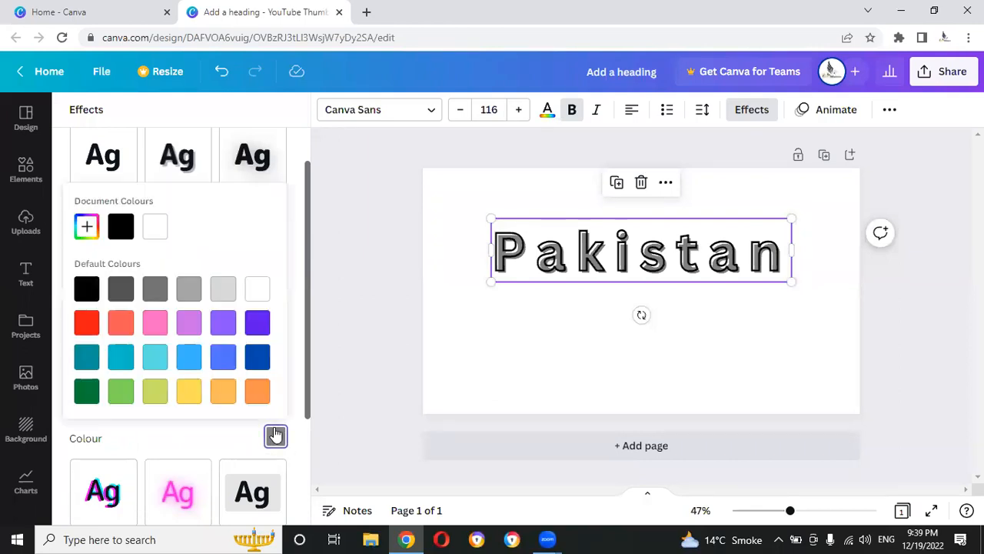
{"action": "left_click", "coordinate": [87, 290]}
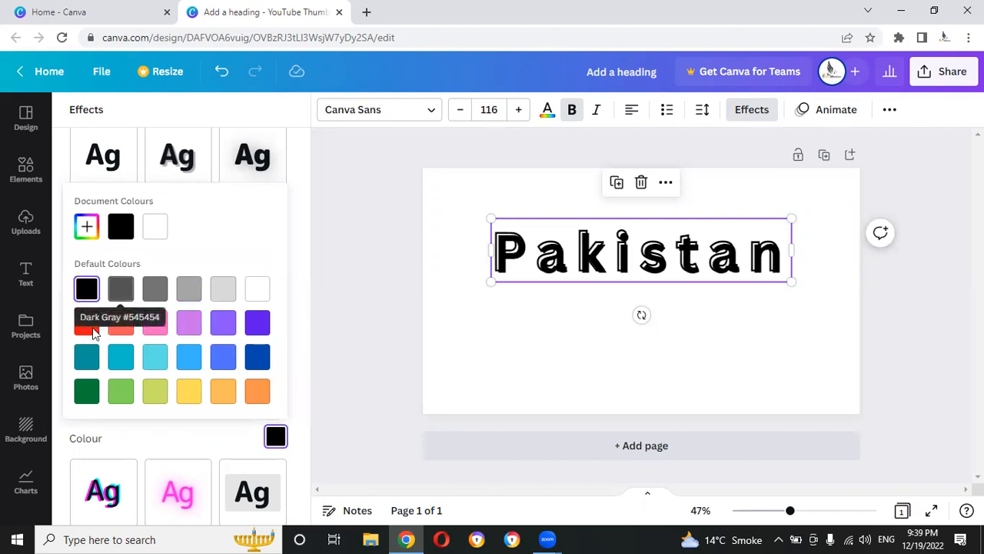
{"action": "left_click", "coordinate": [88, 324]}
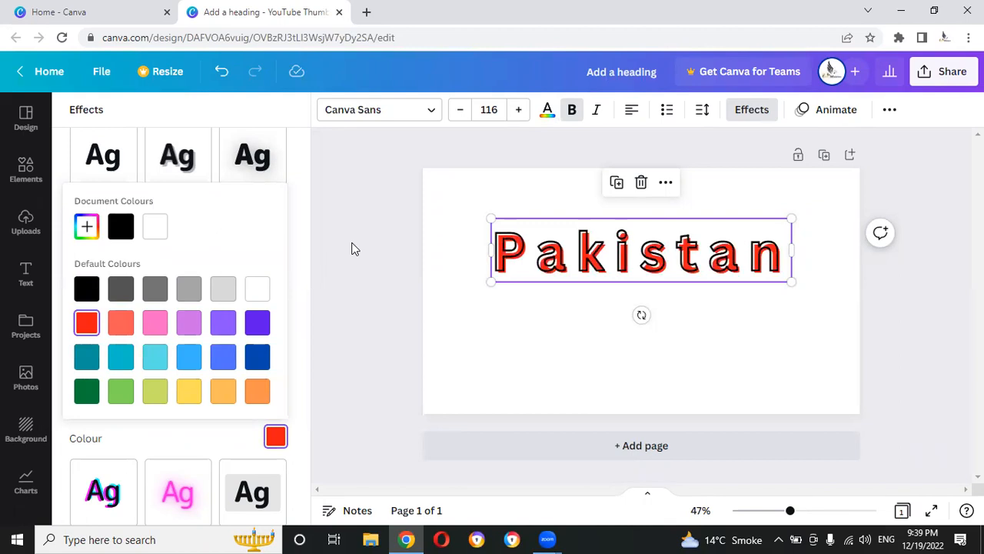
{"action": "left_click", "coordinate": [301, 240]}
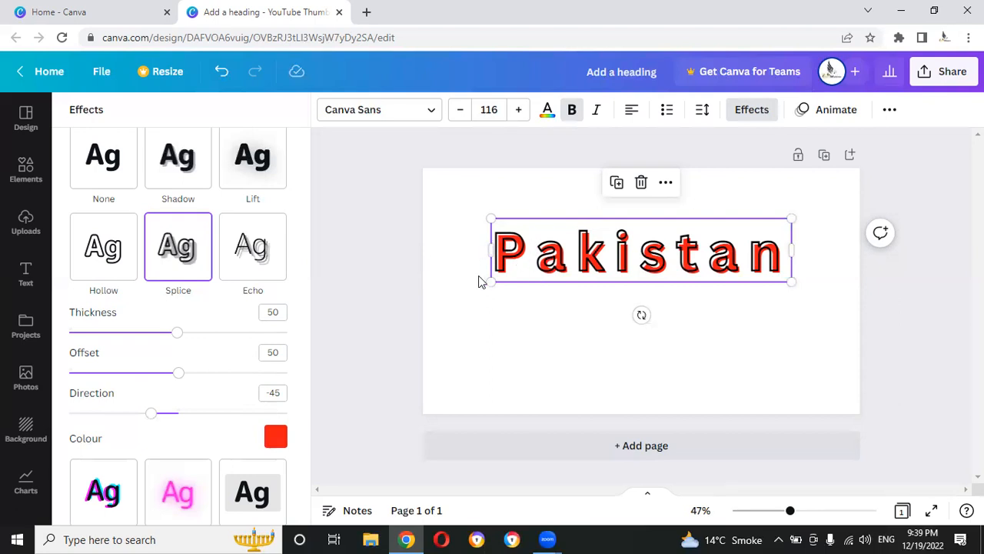
- Try the Glitch effect on the "Pakistan" text and replace it with the Background effect
{"action": "scroll", "coordinate": [142, 331], "scroll_direction": "down", "scroll_amount": 2}
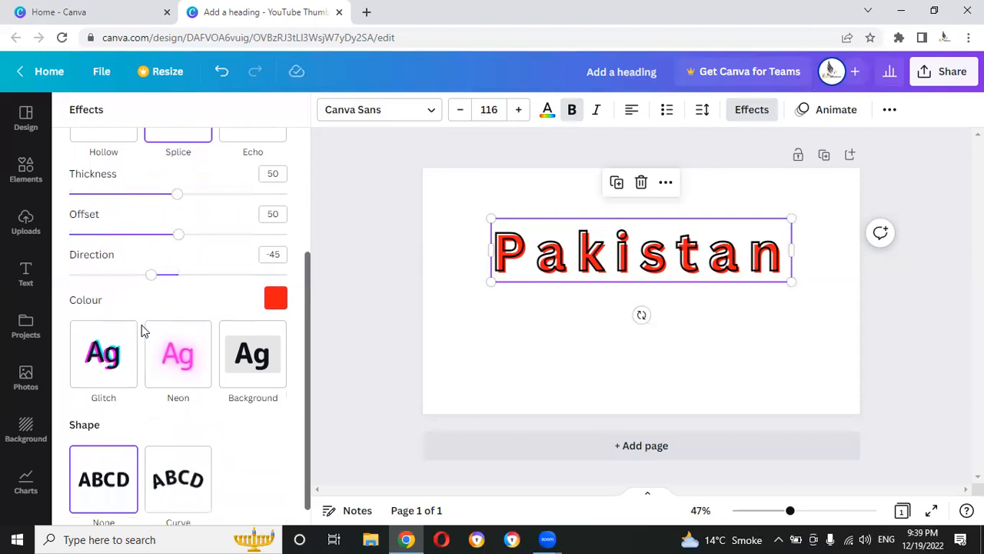
{"action": "scroll", "coordinate": [141, 324], "scroll_direction": "up", "scroll_amount": 3}
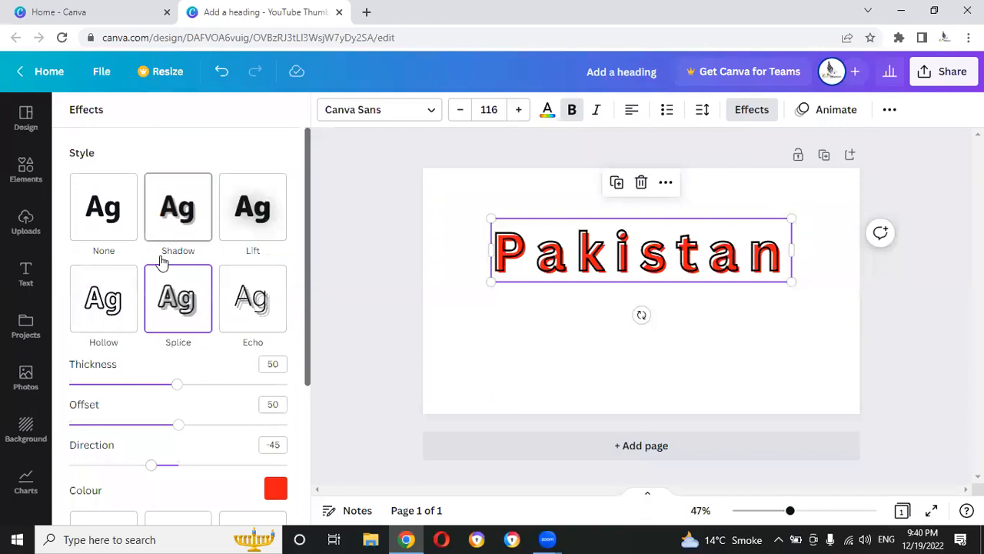
{"action": "scroll", "coordinate": [160, 262], "scroll_direction": "down", "scroll_amount": 3}
{"action": "left_click", "coordinate": [94, 323]}
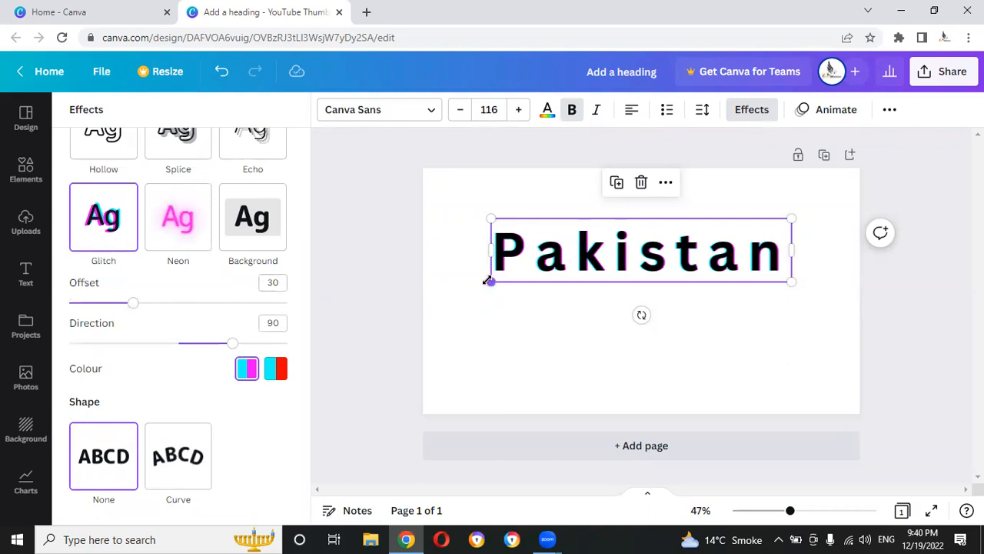
{"action": "left_click", "coordinate": [253, 217]}
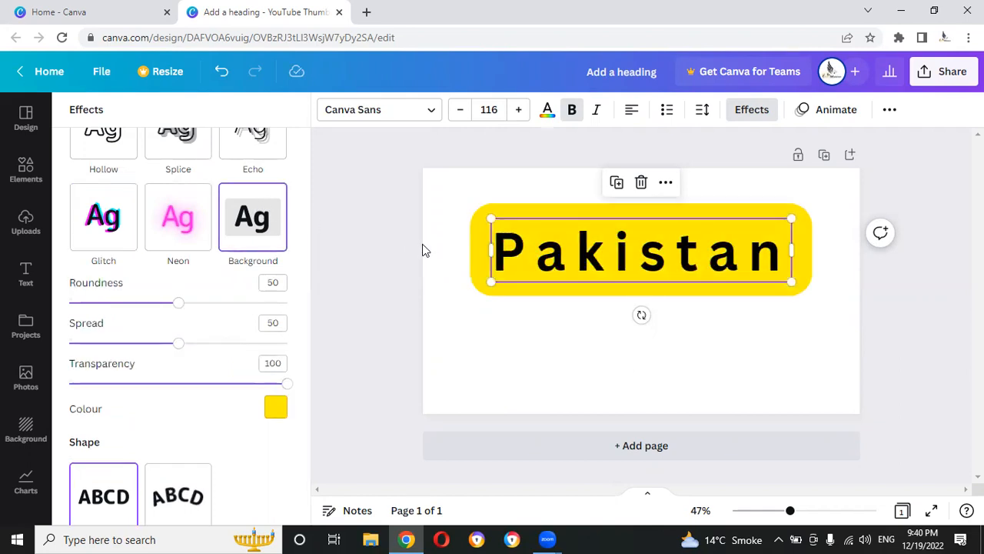
- Change the Background effect's colour on the "Pakistan" text to dark green from the default colours
{"action": "left_click", "coordinate": [277, 411]}
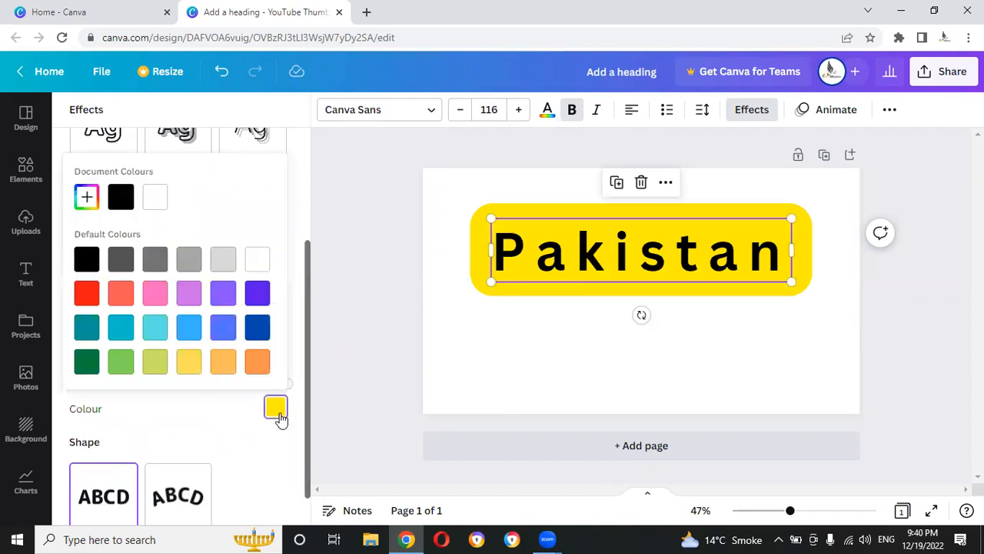
{"action": "left_click", "coordinate": [87, 363]}
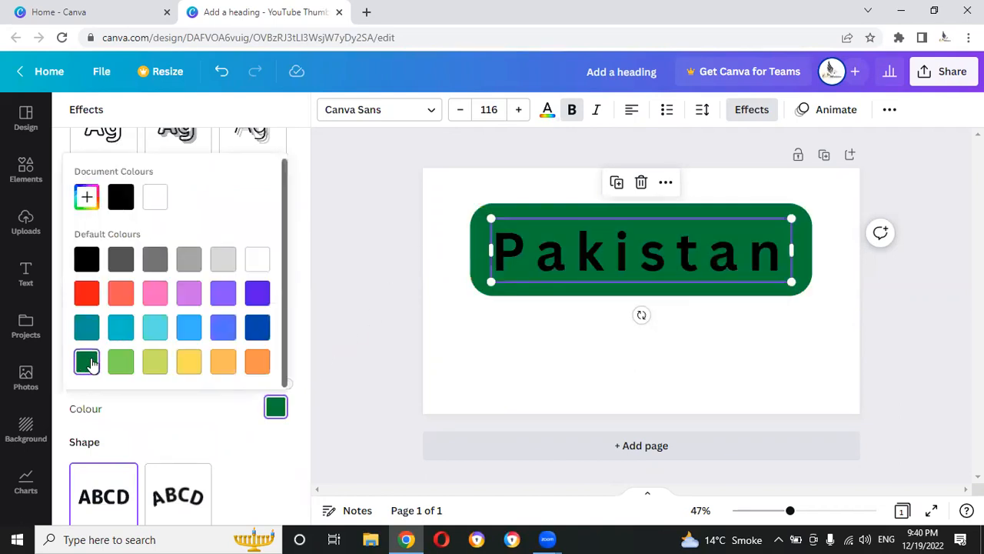
{"action": "left_click", "coordinate": [304, 308]}
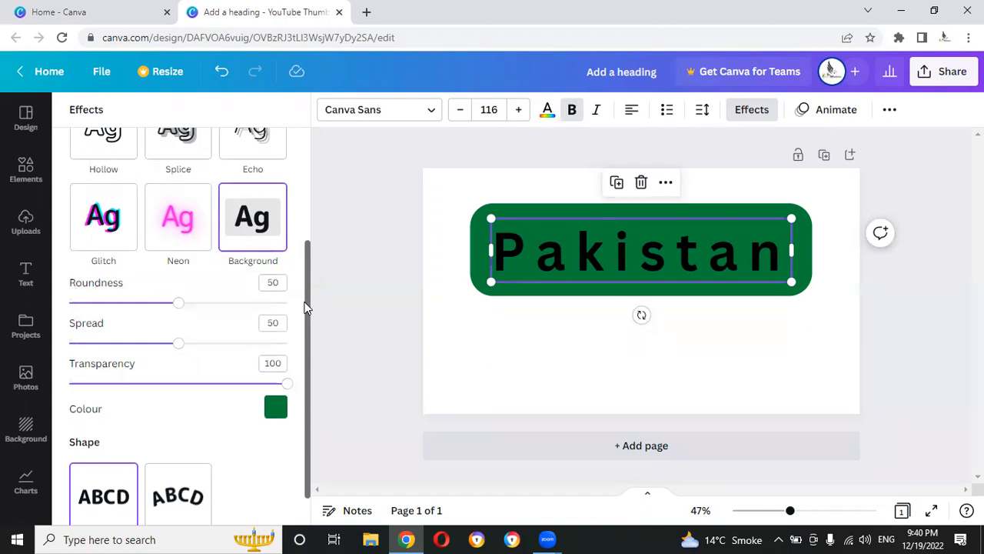
- Remove the Background effect from the "Pakistan" text by setting its effect style to None
{"action": "scroll", "coordinate": [153, 413], "scroll_direction": "up", "scroll_amount": 3}
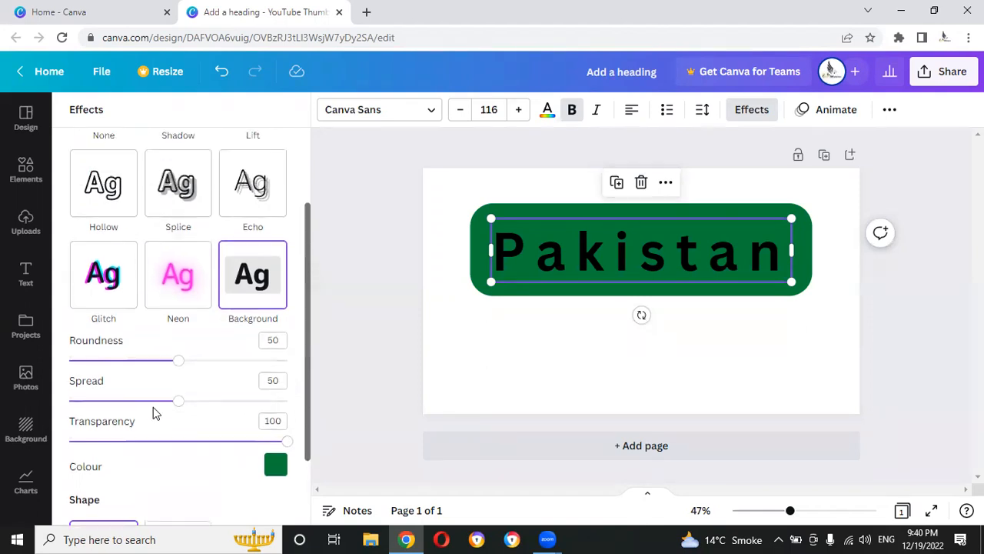
{"action": "scroll", "coordinate": [137, 365], "scroll_direction": "up", "scroll_amount": 1}
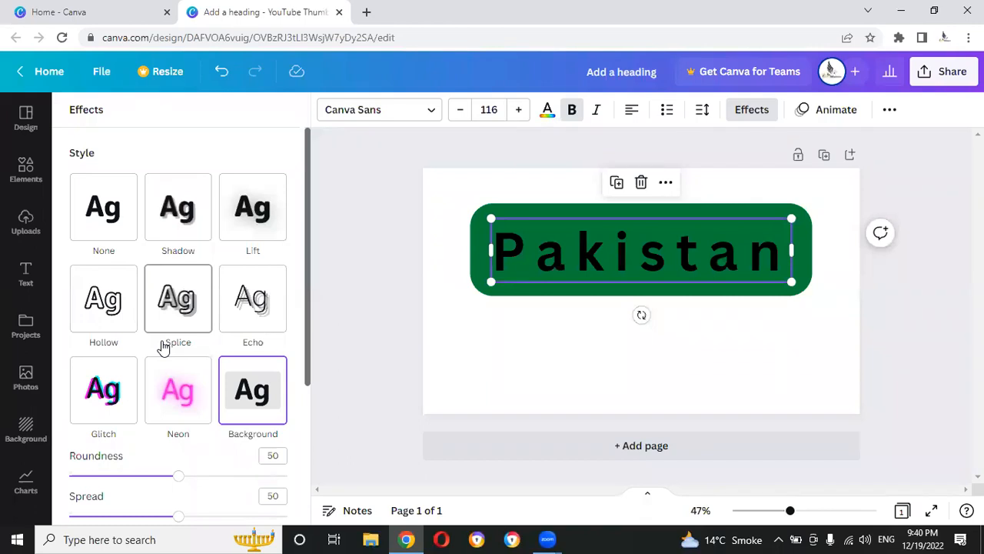
{"action": "scroll", "coordinate": [163, 348], "scroll_direction": "down", "scroll_amount": 3}
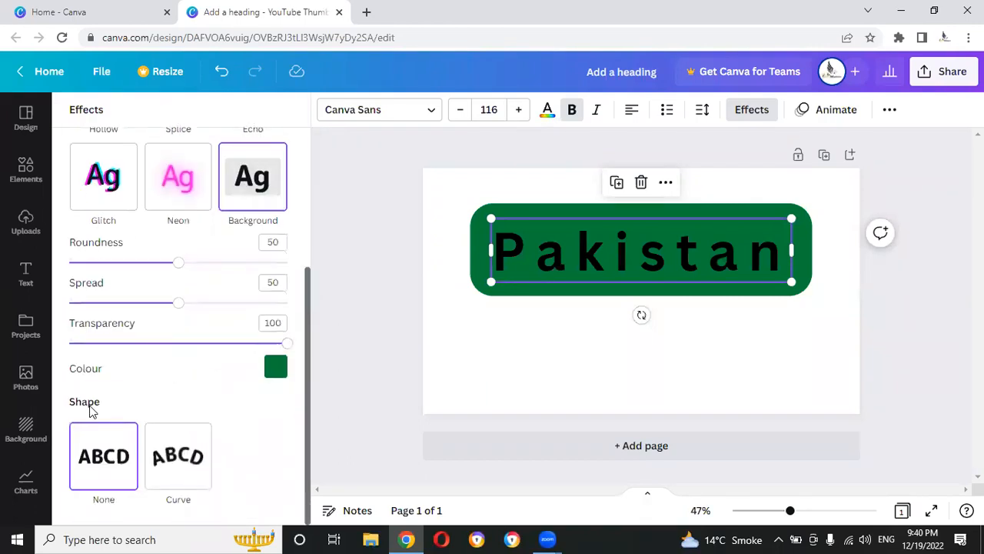
{"action": "scroll", "coordinate": [138, 298], "scroll_direction": "up", "scroll_amount": 3}
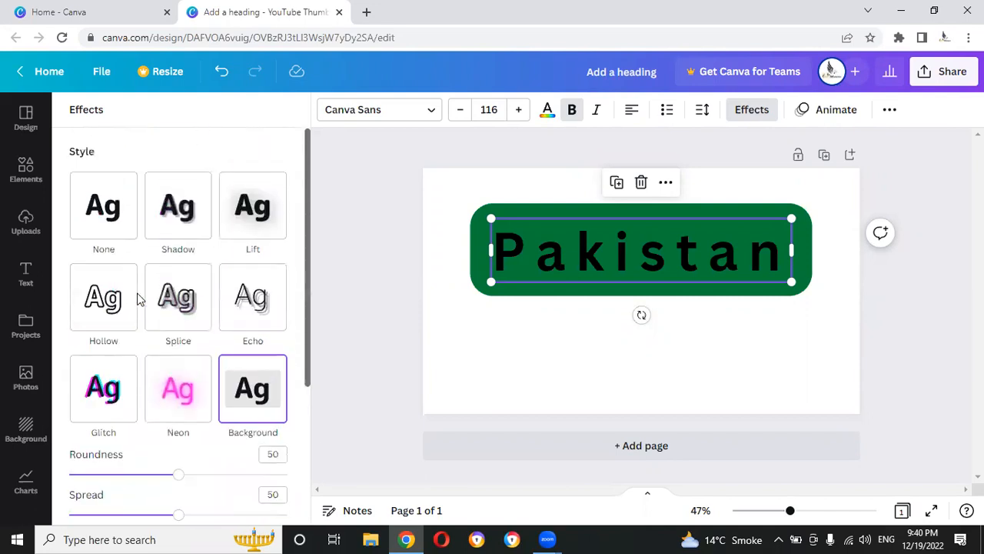
{"action": "left_click", "coordinate": [92, 204]}
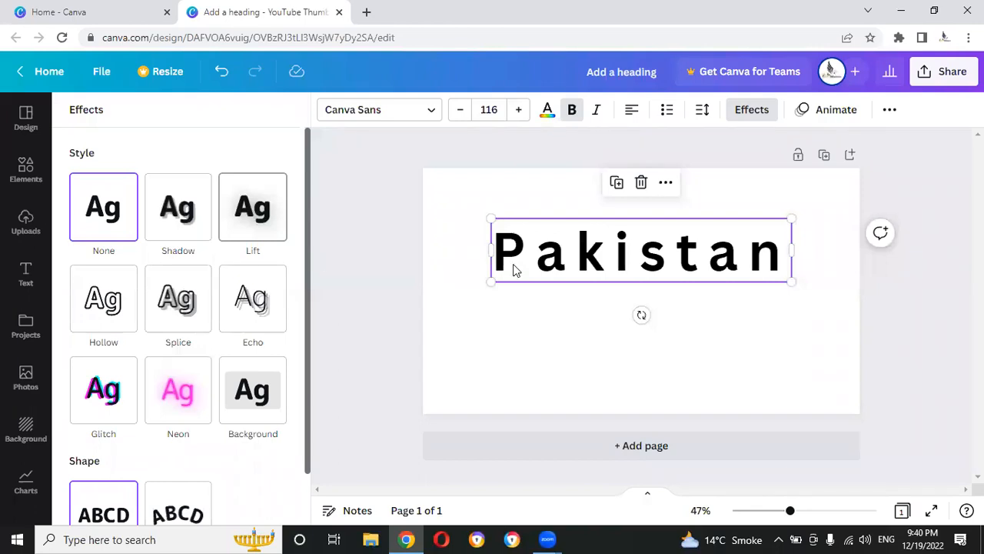
- Apply the Curve shape to "Pakistan", set the curve to 78 and move the text up near the page's top edge
{"action": "scroll", "coordinate": [206, 299], "scroll_direction": "down", "scroll_amount": 1}
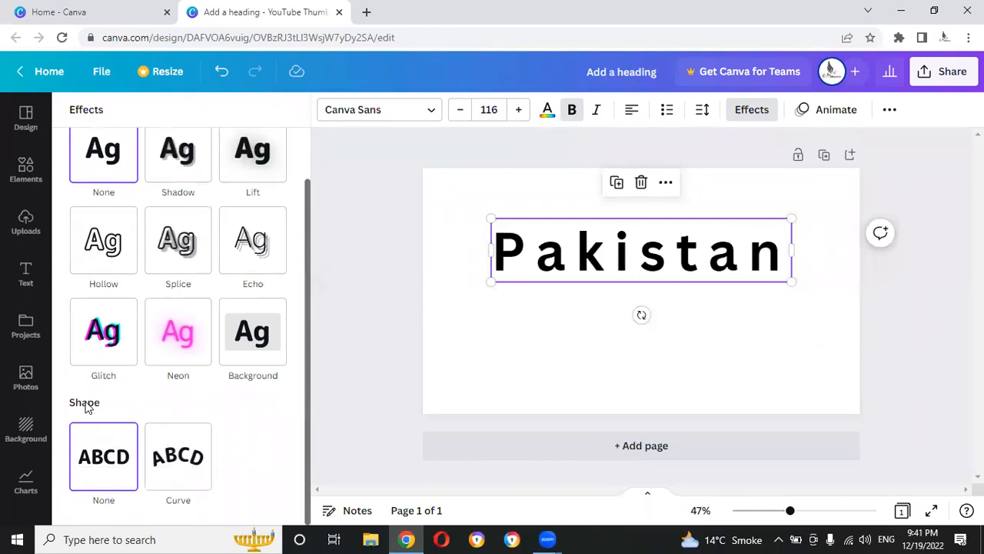
{"action": "left_click", "coordinate": [196, 480]}
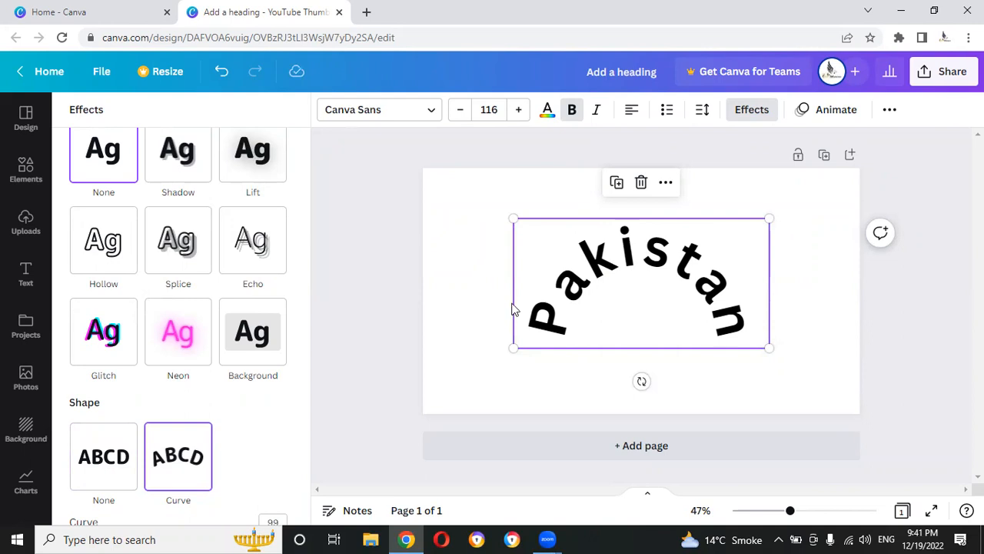
{"action": "scroll", "coordinate": [250, 413], "scroll_direction": "down", "scroll_amount": 1}
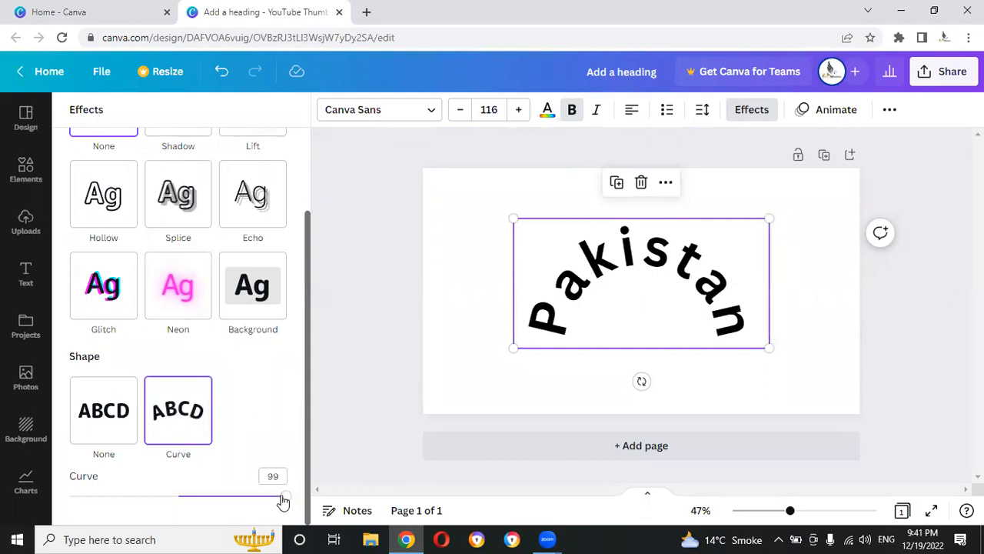
{"action": "left_click_drag", "start_coordinate": [283, 501], "coordinate": [264, 498]}
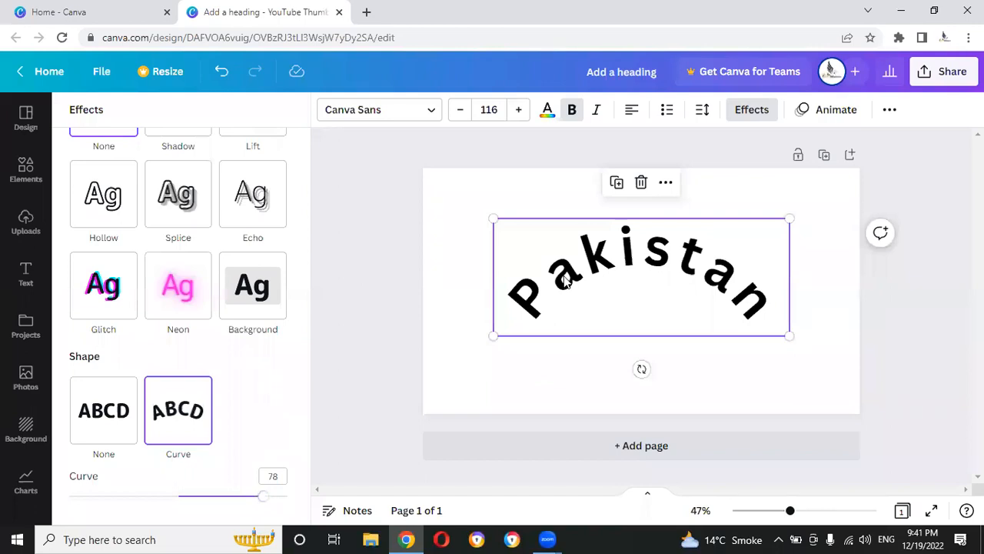
{"action": "left_click_drag", "start_coordinate": [560, 250], "coordinate": [559, 215]}
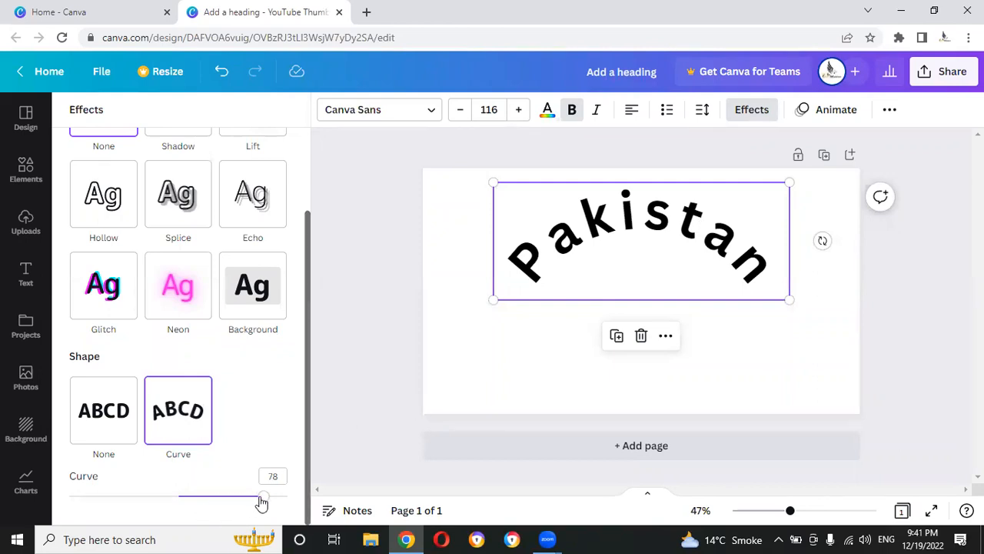
- Try Curve values of -60, -100 and 56 on "Pakistan", moving the text to the page's bottom edge and back to its top edge
{"action": "left_click_drag", "start_coordinate": [262, 502], "coordinate": [112, 496]}
{"action": "left_click_drag", "start_coordinate": [680, 221], "coordinate": [680, 392]}
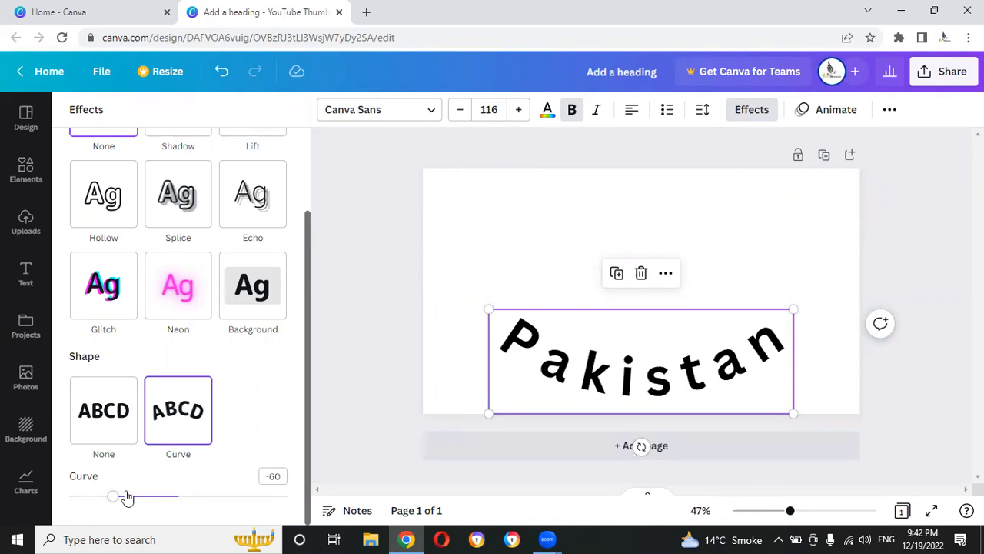
{"action": "mouse_move", "coordinate": [112, 499]}
{"action": "left_mouse_down"}
{"action": "mouse_move", "coordinate": [154, 500]}
{"action": "mouse_move", "coordinate": [128, 501]}
{"action": "left_mouse_up"}
{"action": "left_click_drag", "start_coordinate": [85, 495], "coordinate": [68, 496]}
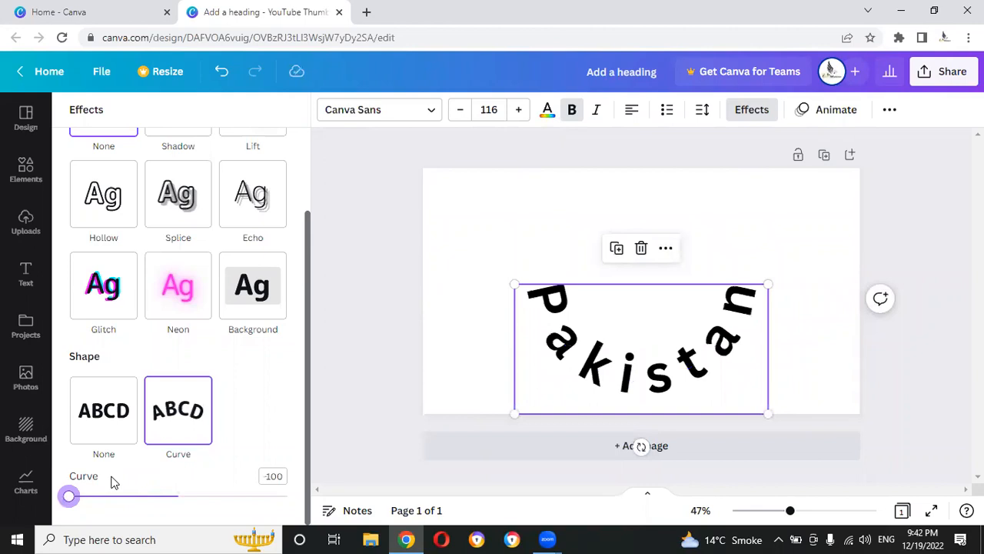
{"action": "left_click_drag", "start_coordinate": [68, 496], "coordinate": [240, 509]}
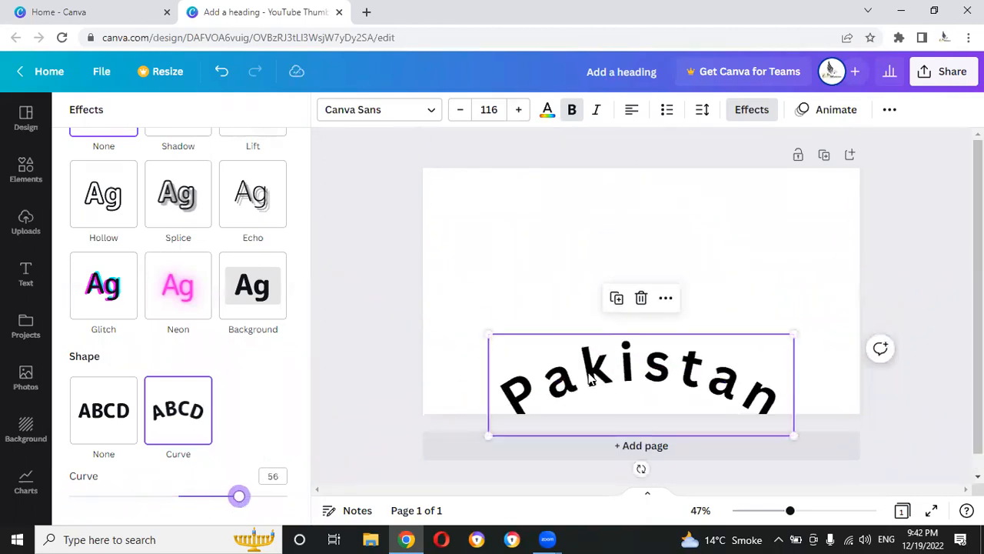
{"action": "left_click_drag", "start_coordinate": [591, 377], "coordinate": [557, 204]}
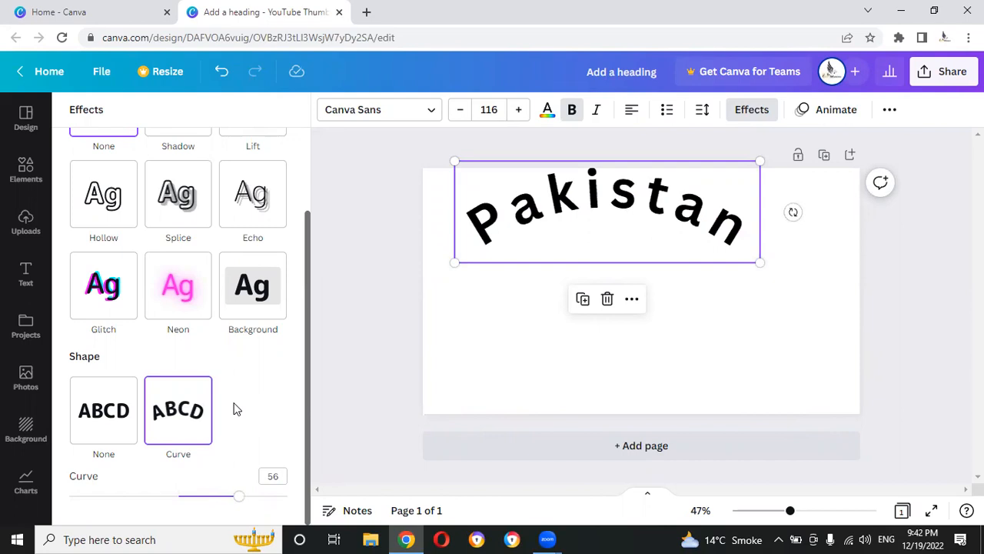
- Set the "Pakistan" text's shape to None and move it down to the upper middle of the page
{"action": "left_click", "coordinate": [109, 421]}
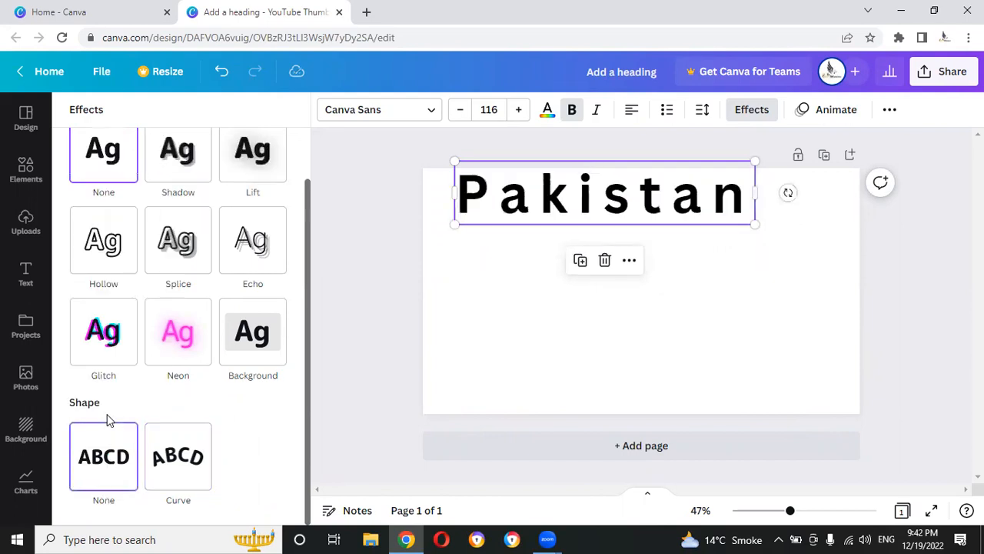
{"action": "left_click_drag", "start_coordinate": [598, 198], "coordinate": [628, 262]}
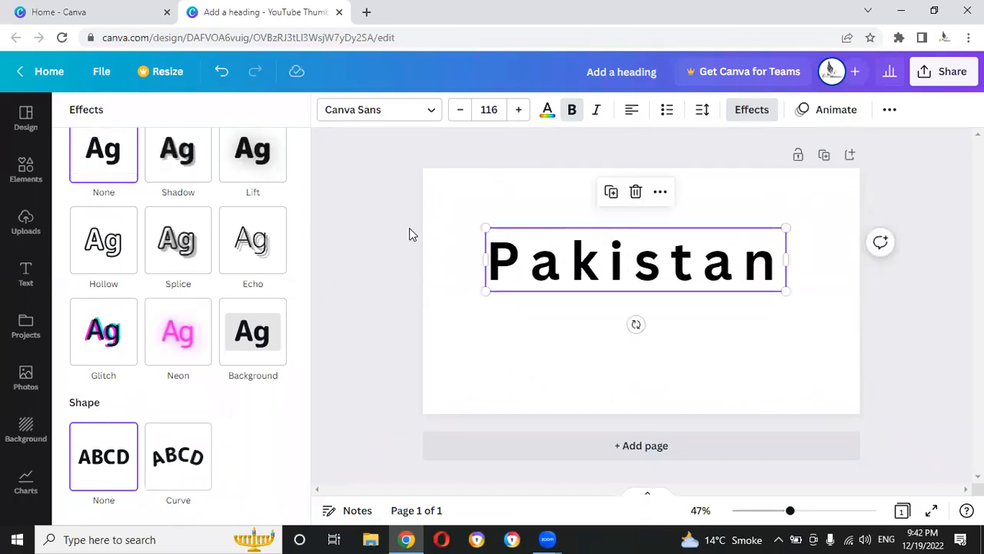
{"action": "left_click", "coordinate": [400, 228]}
- Preview the Pop, Wipe, Drift, Baseline and Tectonic text animations on "Pakistan" and look through the Writing animations
{"action": "left_click", "coordinate": [587, 271]}
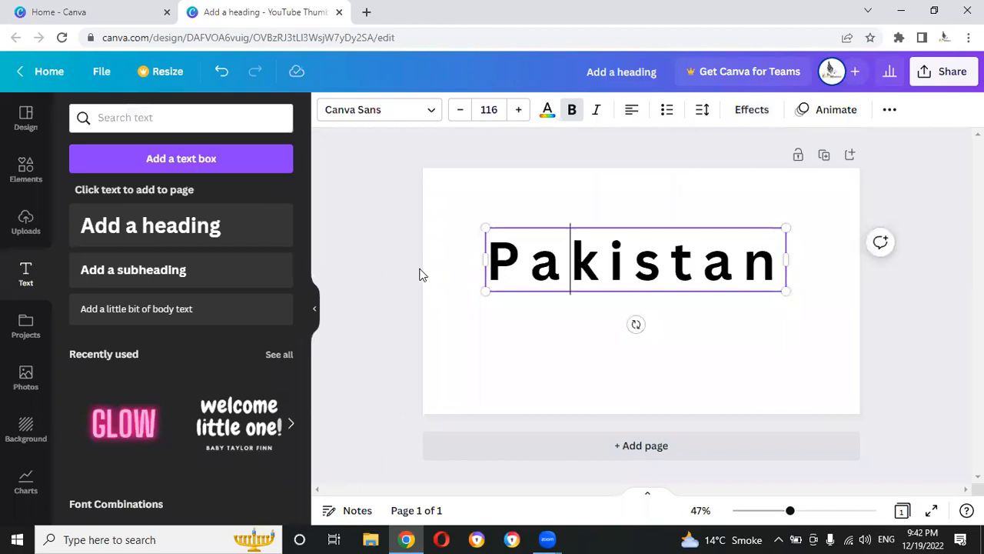
{"action": "left_click", "coordinate": [421, 274]}
{"action": "left_click", "coordinate": [518, 273]}
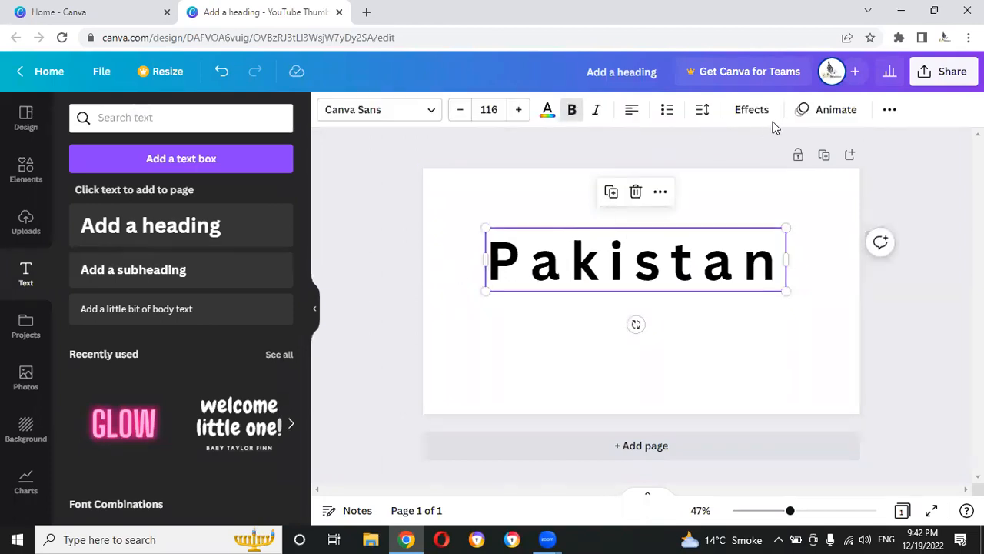
{"action": "left_click", "coordinate": [826, 112]}
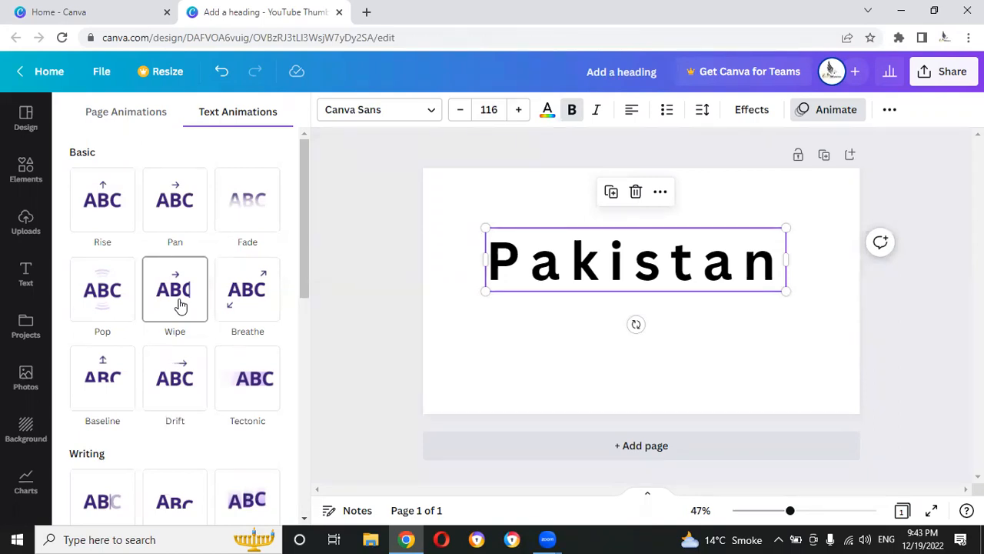
{"action": "left_click", "coordinate": [121, 306]}
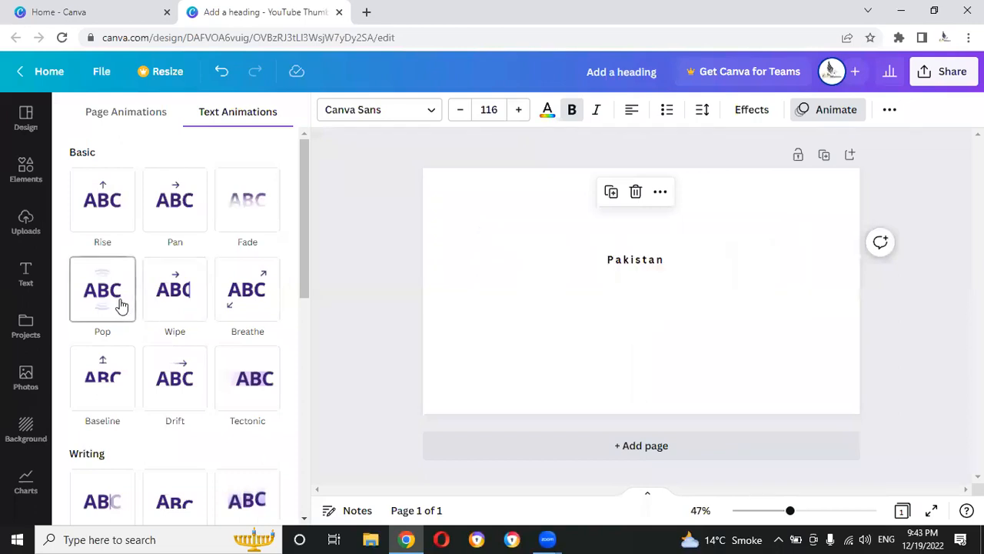
{"action": "left_click", "coordinate": [172, 312]}
{"action": "left_click", "coordinate": [175, 377]}
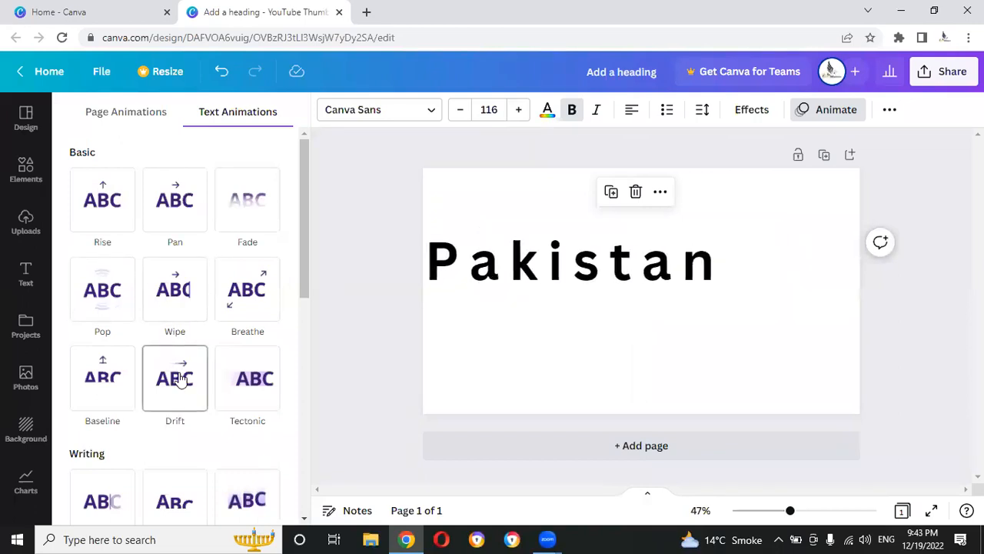
{"action": "left_click", "coordinate": [102, 380]}
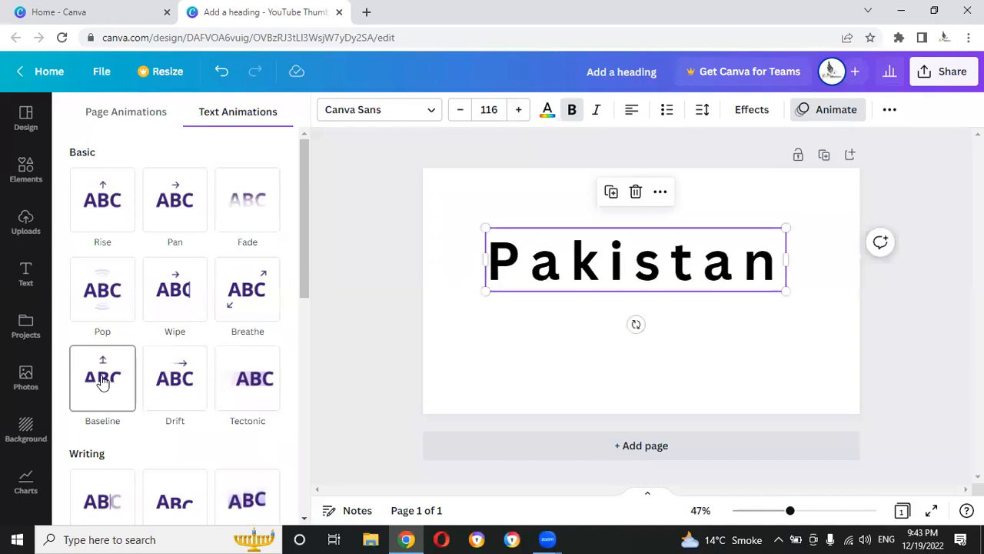
{"action": "left_click", "coordinate": [266, 376]}
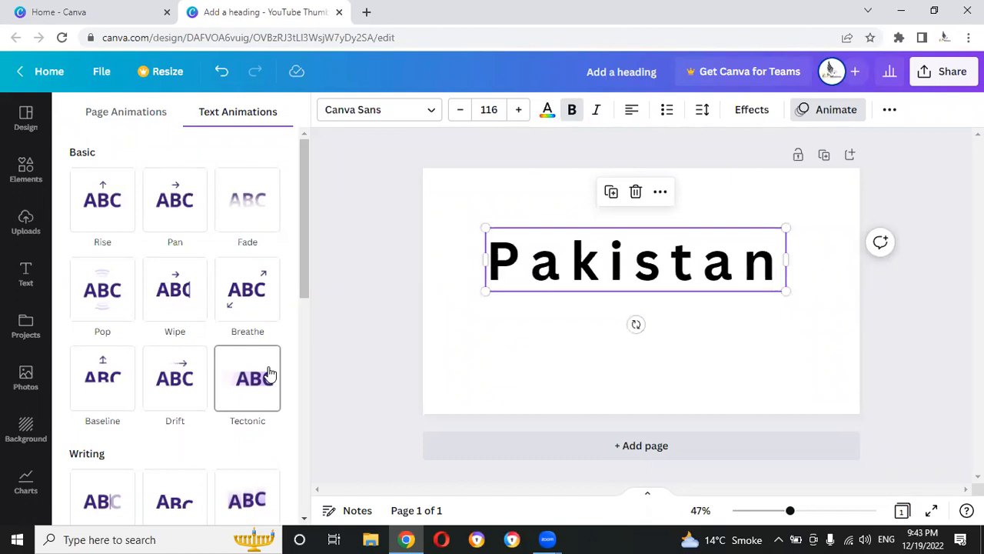
{"action": "scroll", "coordinate": [269, 365], "scroll_direction": "down", "scroll_amount": 2}
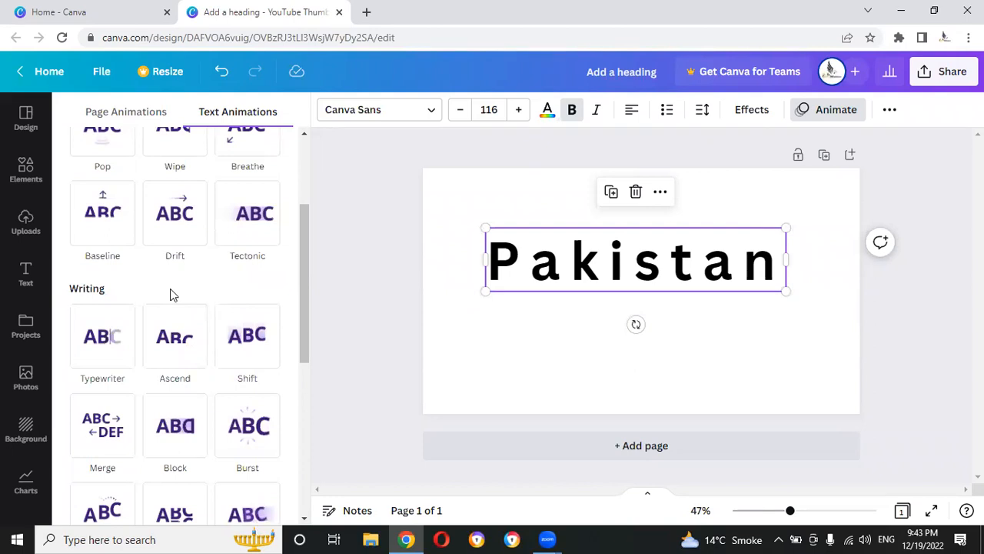
{"action": "scroll", "coordinate": [170, 289], "scroll_direction": "down", "scroll_amount": 2}
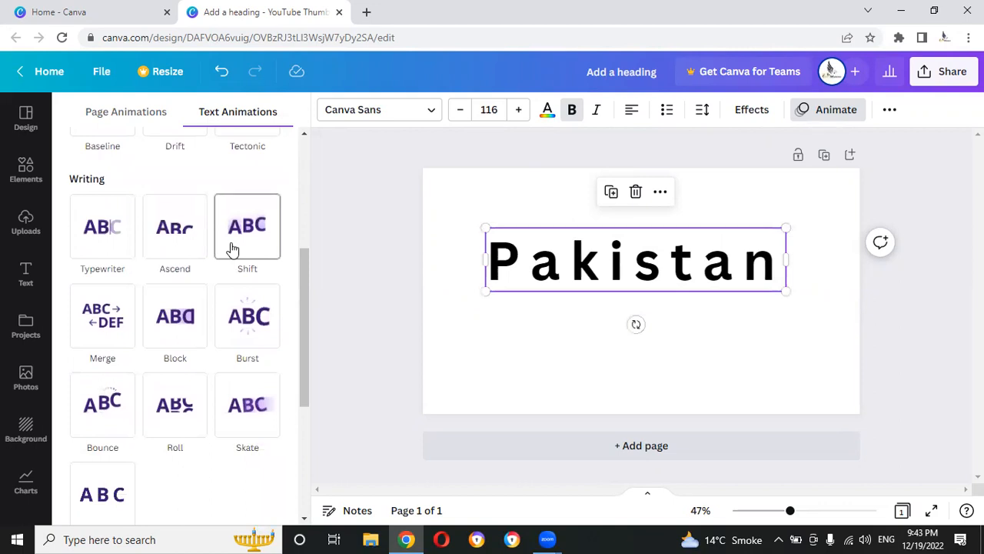
{"action": "left_click", "coordinate": [359, 258]}
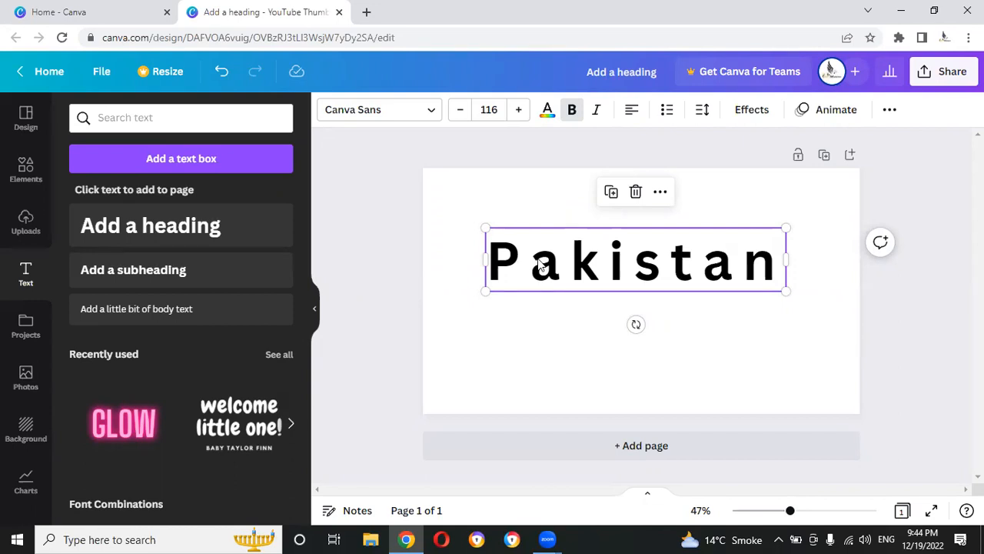
- Underline the "Pakistan" text
{"action": "left_click", "coordinate": [890, 110]}
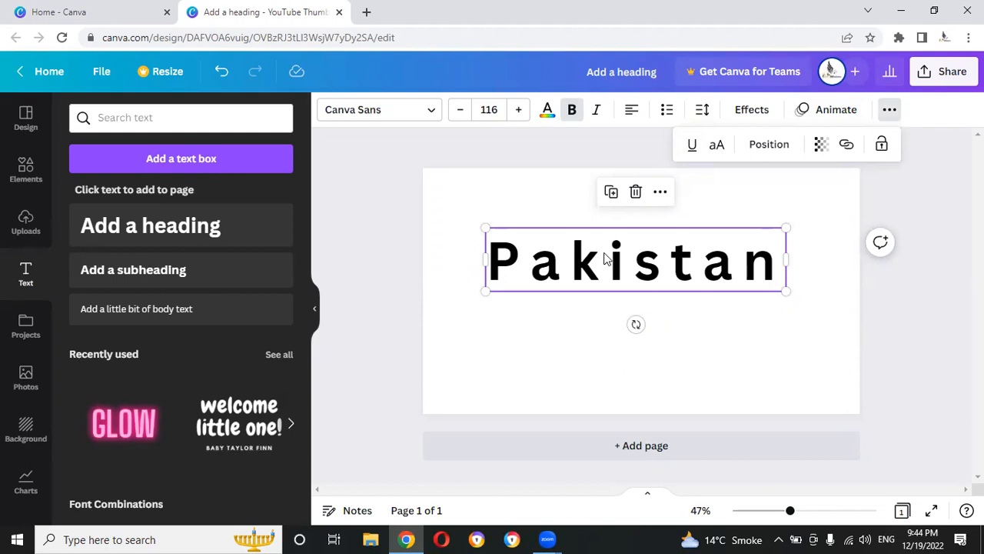
{"action": "left_click", "coordinate": [693, 146]}
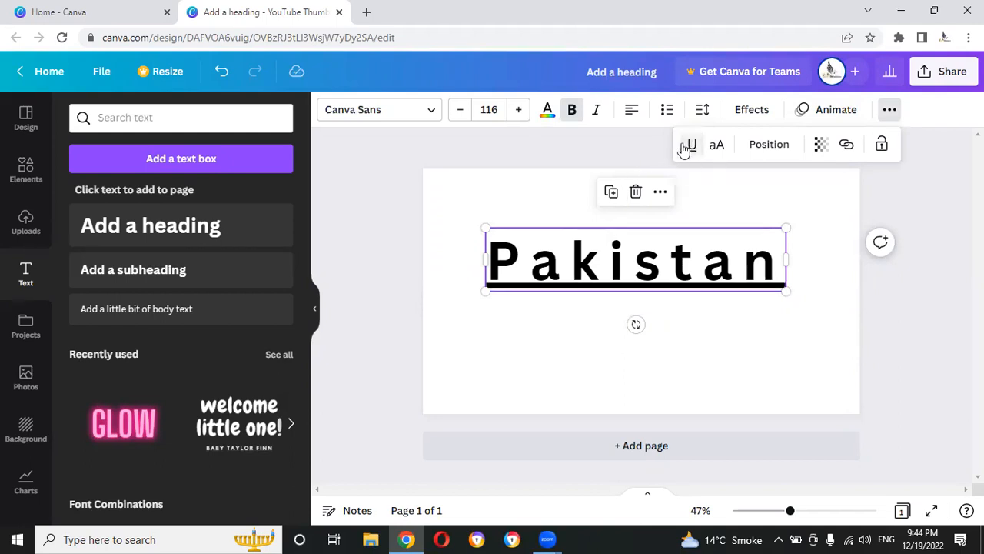
{"action": "left_click", "coordinate": [401, 198]}
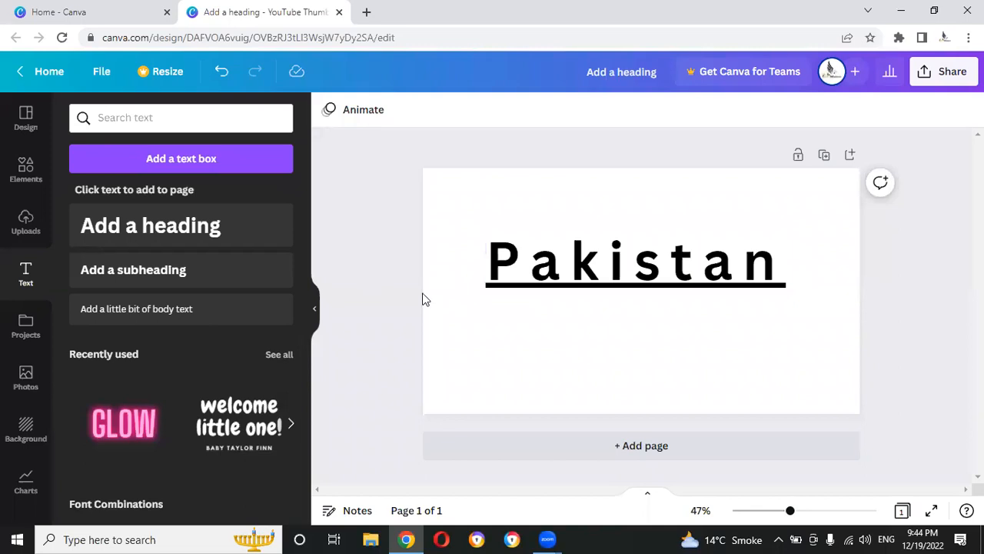
- Move the "Pakistan" text slightly up on the page and remove its underline
{"action": "left_click_drag", "start_coordinate": [582, 279], "coordinate": [582, 250]}
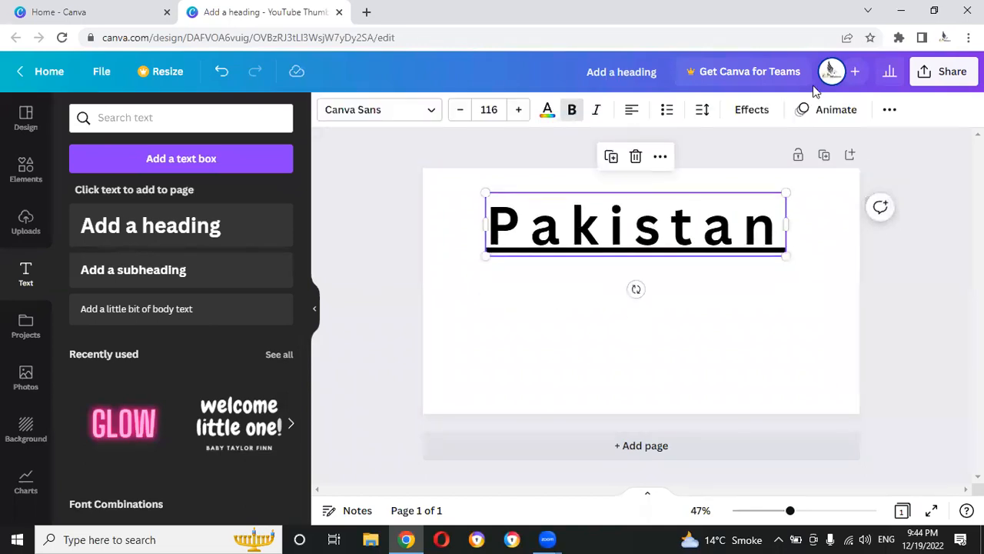
{"action": "left_click", "coordinate": [890, 113]}
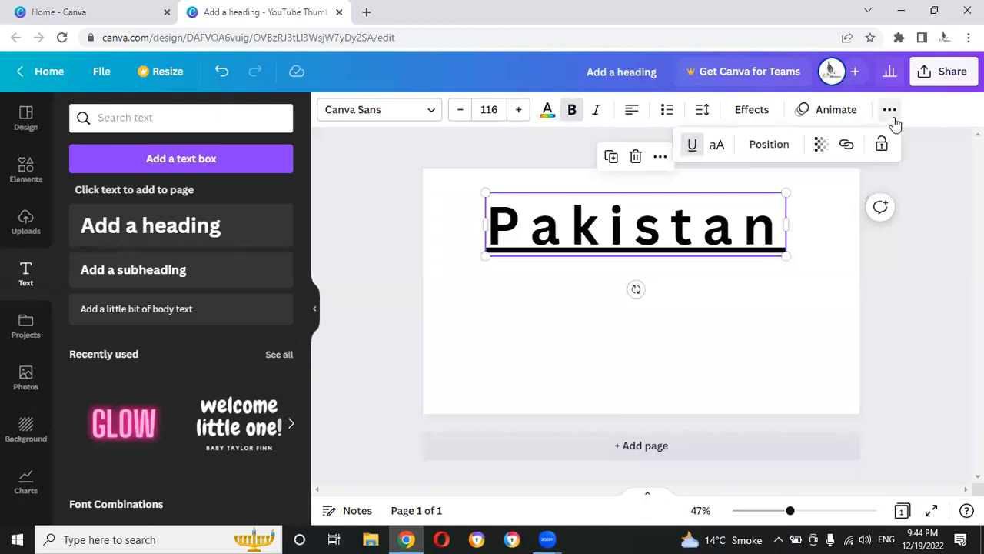
{"action": "left_click", "coordinate": [692, 154]}
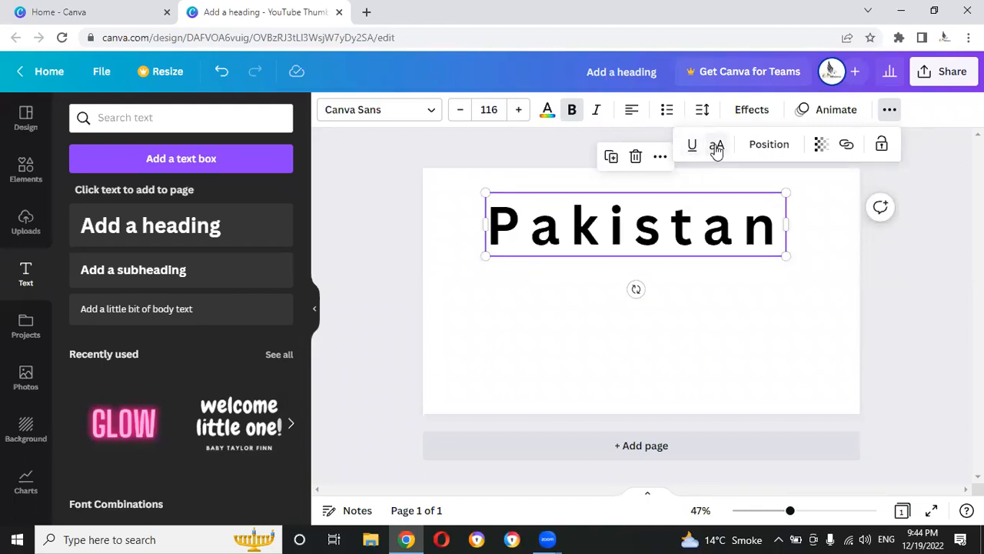
- Switch the "Pakistan" text to upper case and turn upper case off again
{"action": "left_click", "coordinate": [376, 213]}
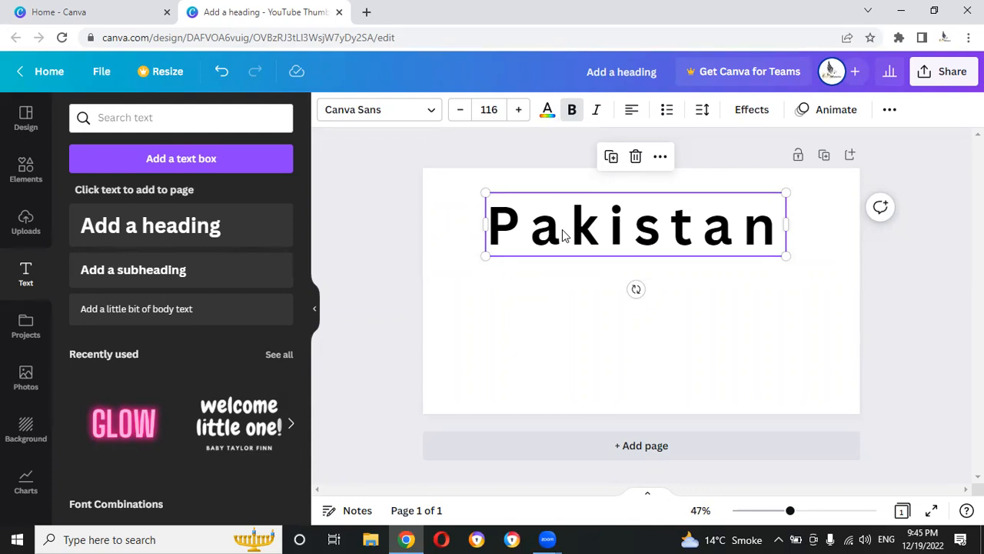
{"action": "left_click", "coordinate": [526, 242]}
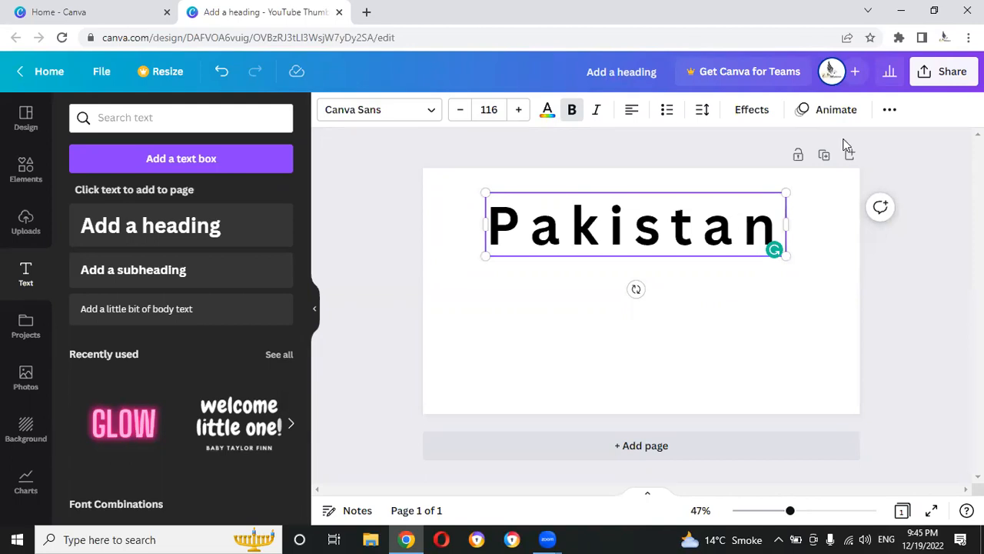
{"action": "left_click", "coordinate": [890, 109]}
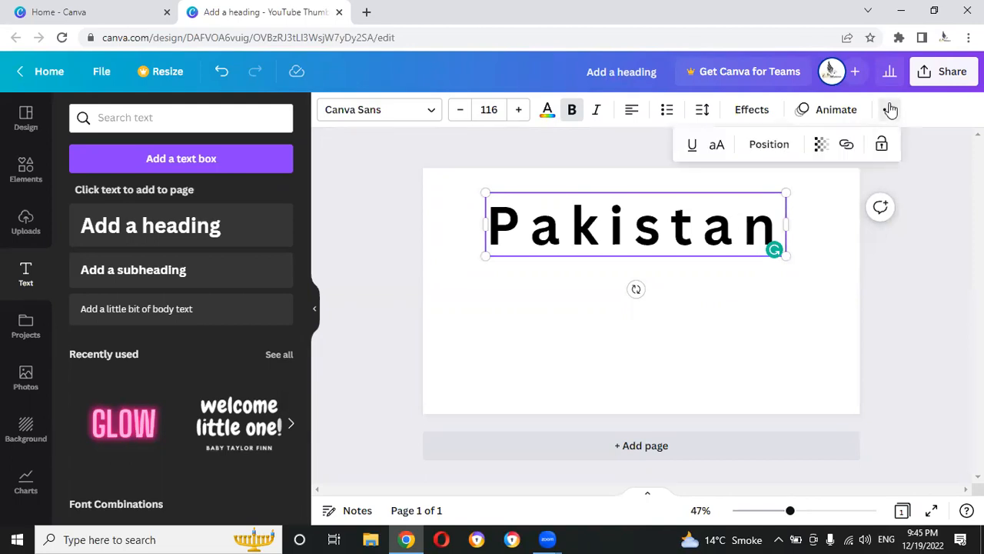
{"action": "left_click", "coordinate": [718, 145]}
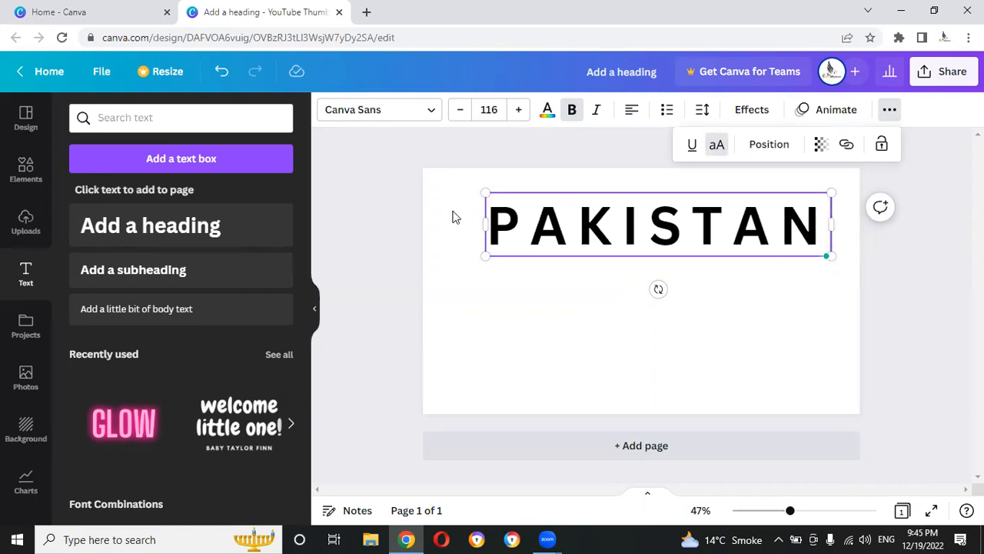
{"action": "left_click", "coordinate": [716, 146]}
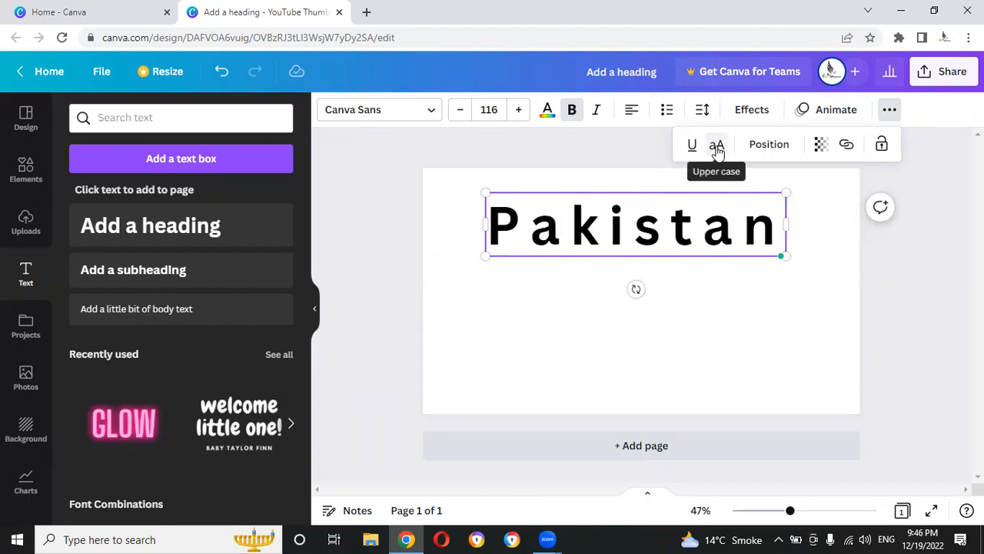
- Try the Top, Middle, Bottom, Right and Centre page alignments on the "Pakistan" text
{"action": "left_click", "coordinate": [776, 146]}
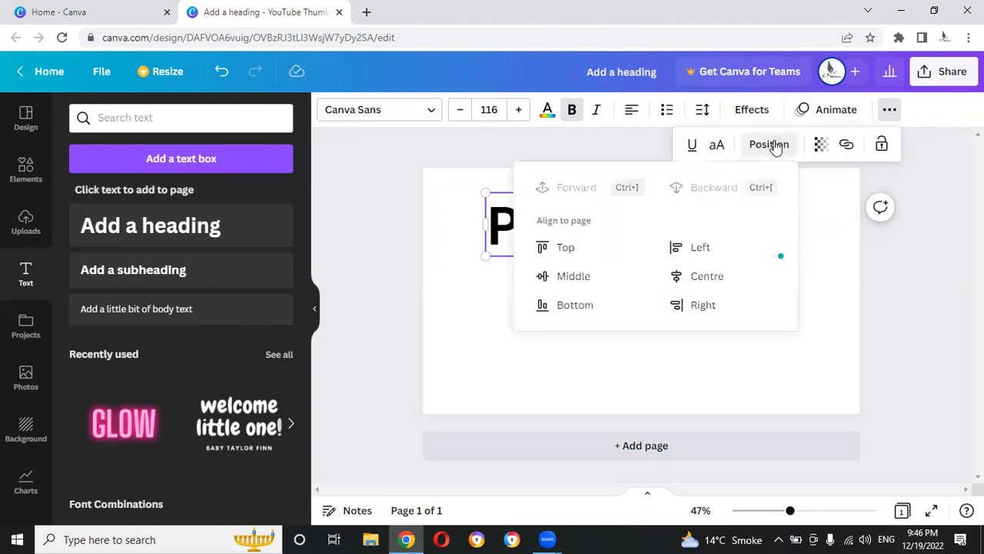
{"action": "left_click", "coordinate": [564, 249]}
{"action": "left_click", "coordinate": [565, 276]}
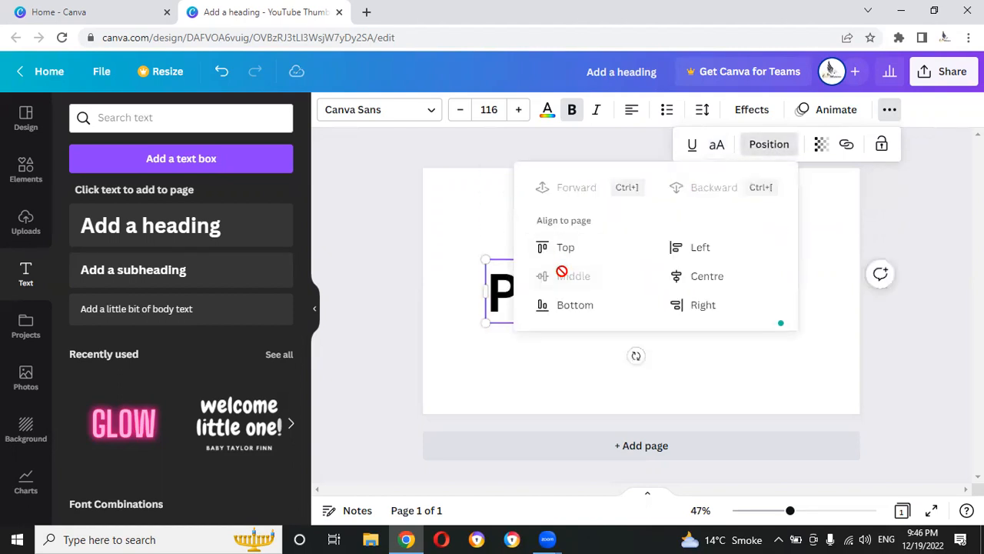
{"action": "left_click", "coordinate": [561, 305]}
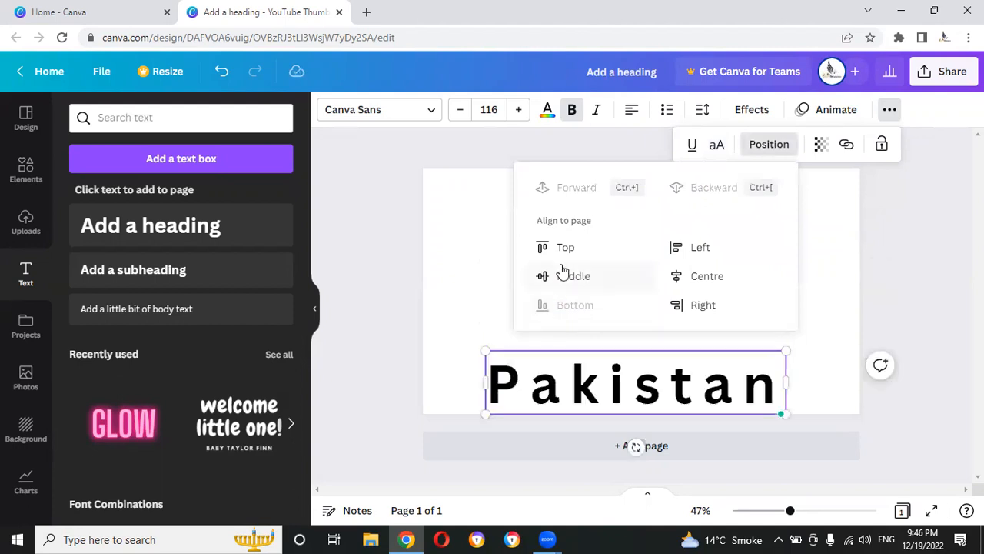
{"action": "left_click", "coordinate": [714, 305]}
{"action": "left_click", "coordinate": [708, 275]}
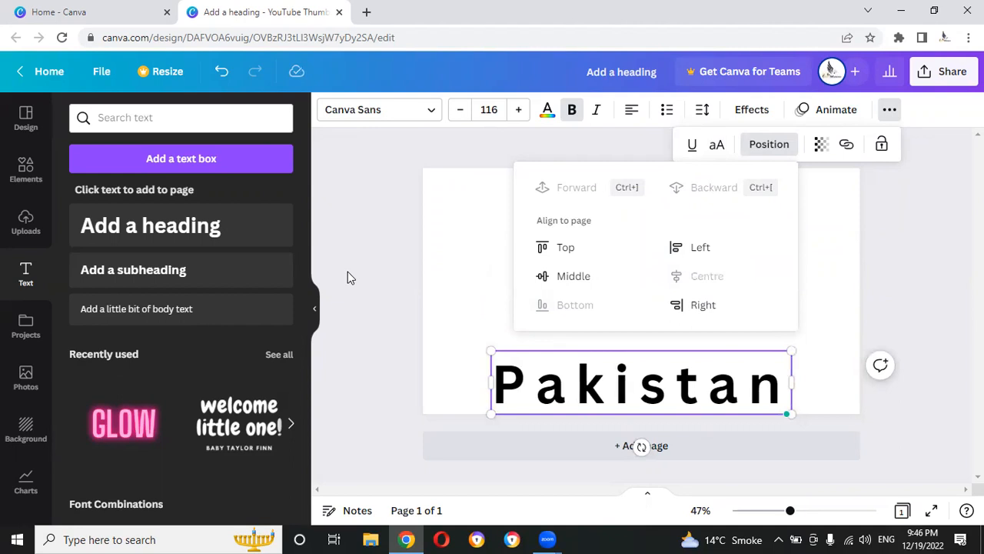
{"action": "key", "text": "Escape"}
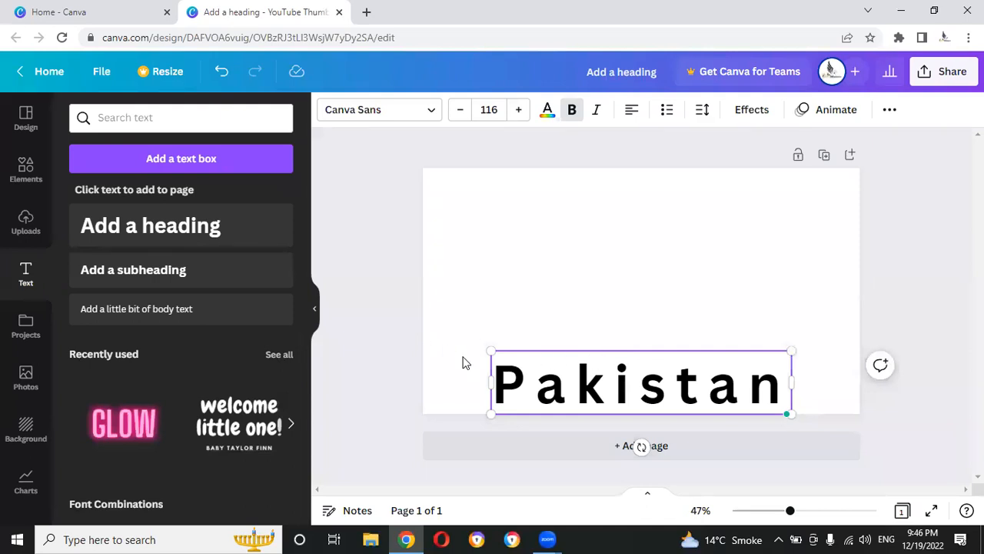
- Move the "Pakistan" text up to the middle of the page and shrink it to a font size of about 83.4
{"action": "left_click", "coordinate": [424, 351]}
{"action": "left_click_drag", "start_coordinate": [600, 396], "coordinate": [617, 291]}
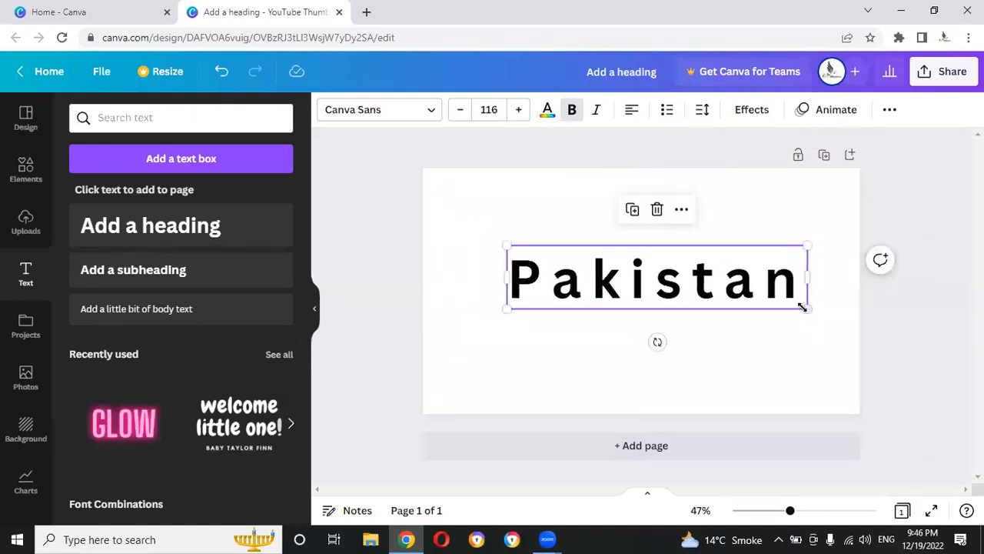
{"action": "left_click_drag", "start_coordinate": [803, 308], "coordinate": [699, 400]}
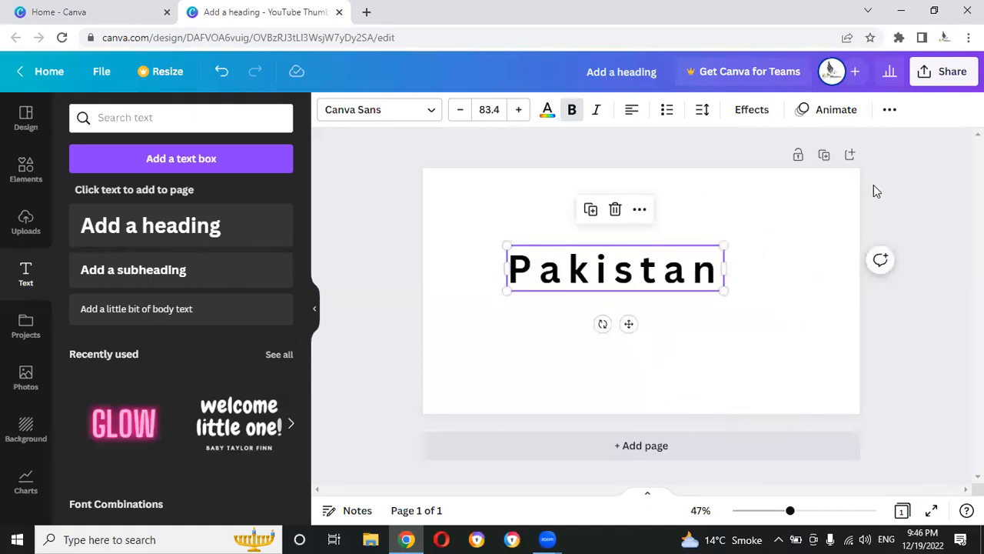
- Try transparency values of 33 and 0 on the "Pakistan" text and restore it to 100
{"action": "left_click", "coordinate": [890, 110]}
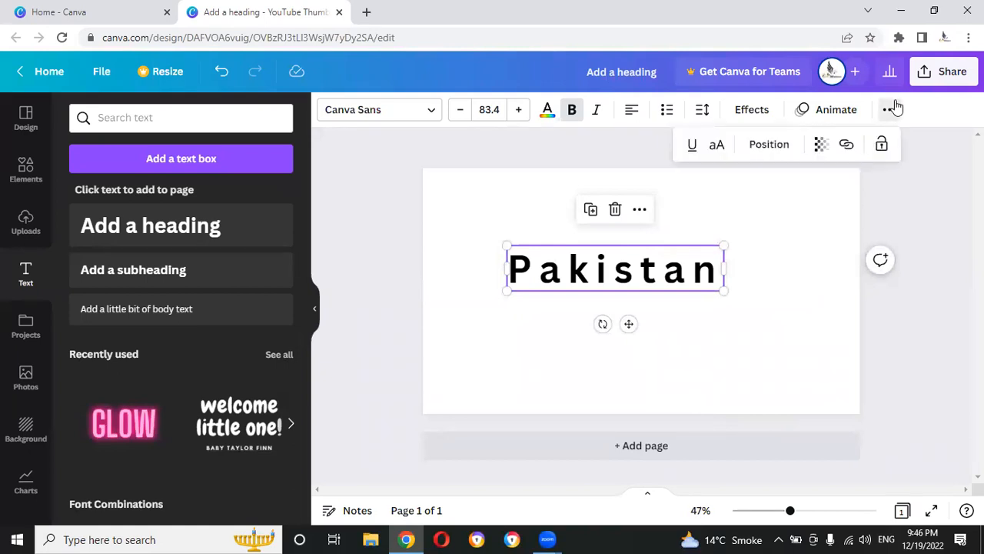
{"action": "left_click", "coordinate": [818, 146]}
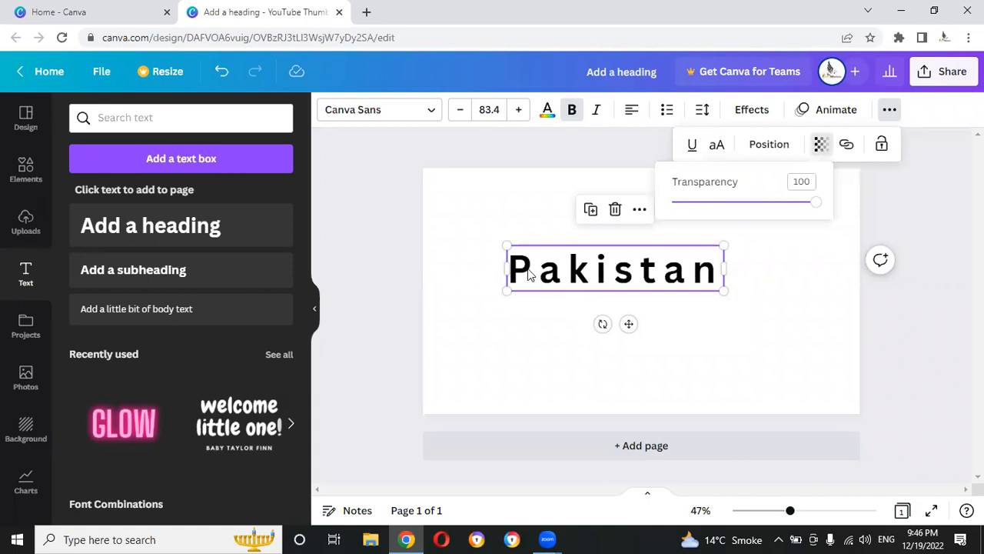
{"action": "left_click_drag", "start_coordinate": [820, 210], "coordinate": [720, 220]}
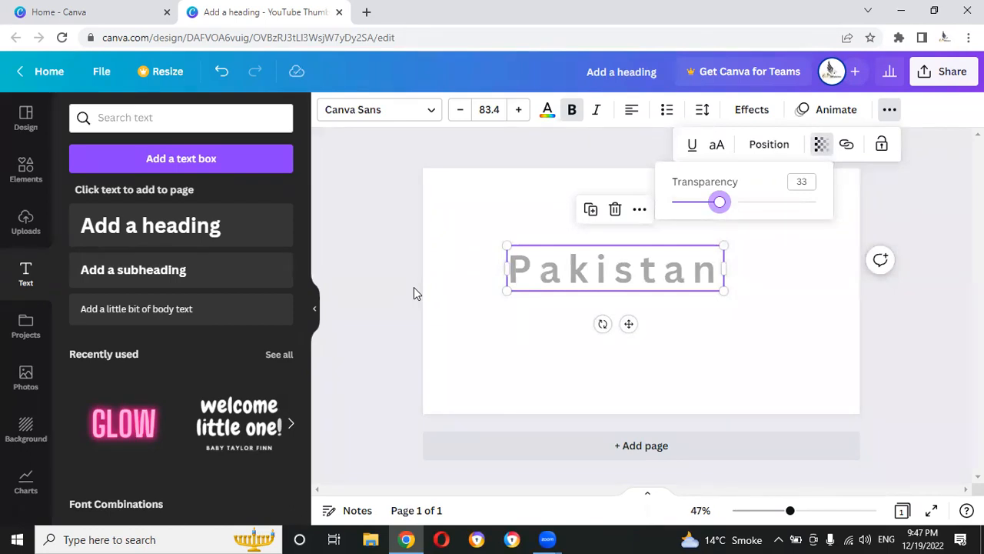
{"action": "left_click_drag", "start_coordinate": [718, 207], "coordinate": [670, 204]}
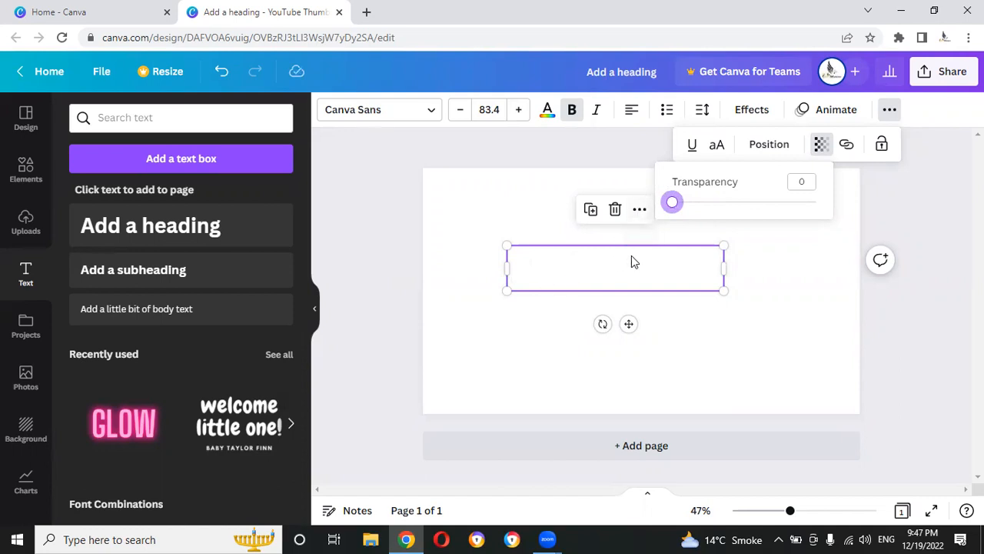
{"action": "left_click_drag", "start_coordinate": [671, 205], "coordinate": [835, 195]}
{"action": "left_click", "coordinate": [668, 197]}
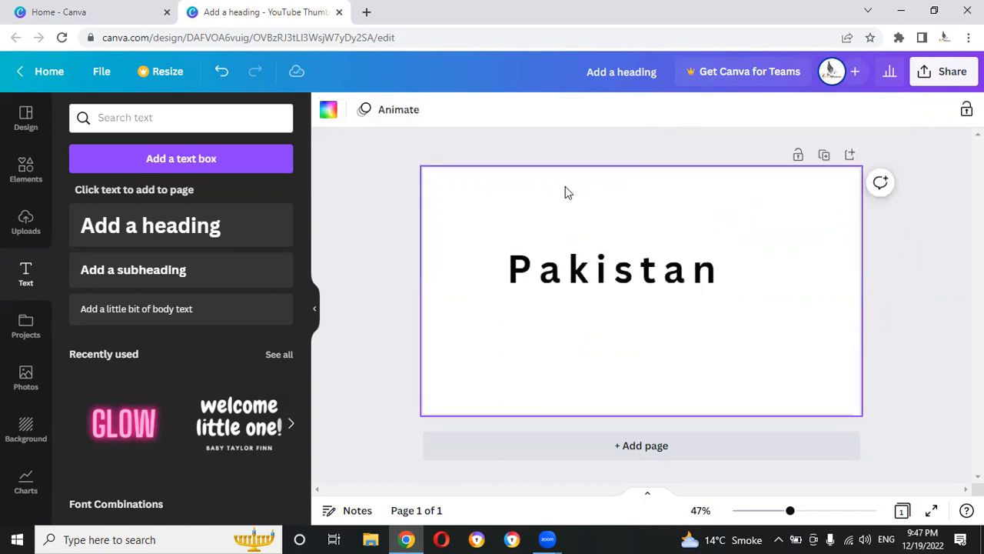
- Lock the "Pakistan" text and try to move it on the page
{"action": "left_click", "coordinate": [549, 267]}
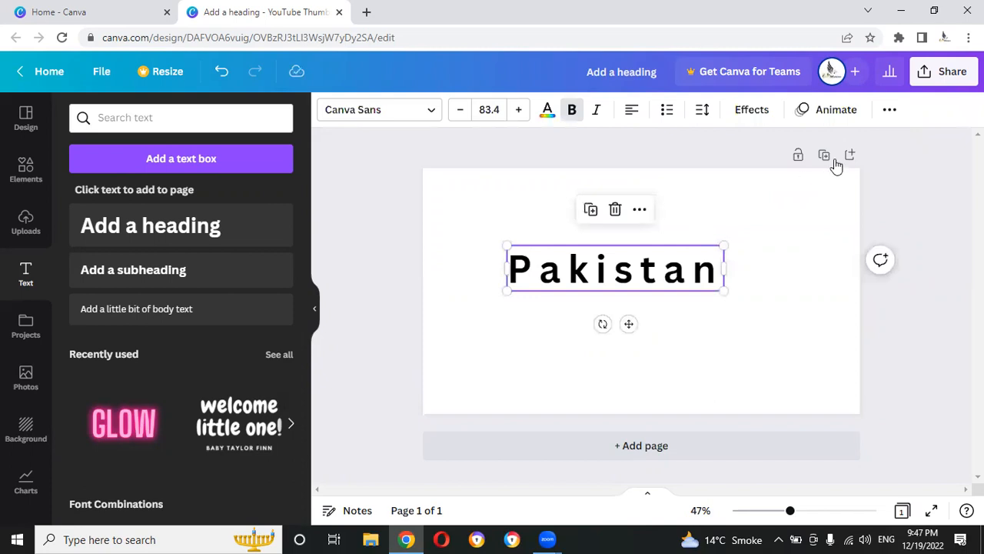
{"action": "left_click", "coordinate": [890, 112]}
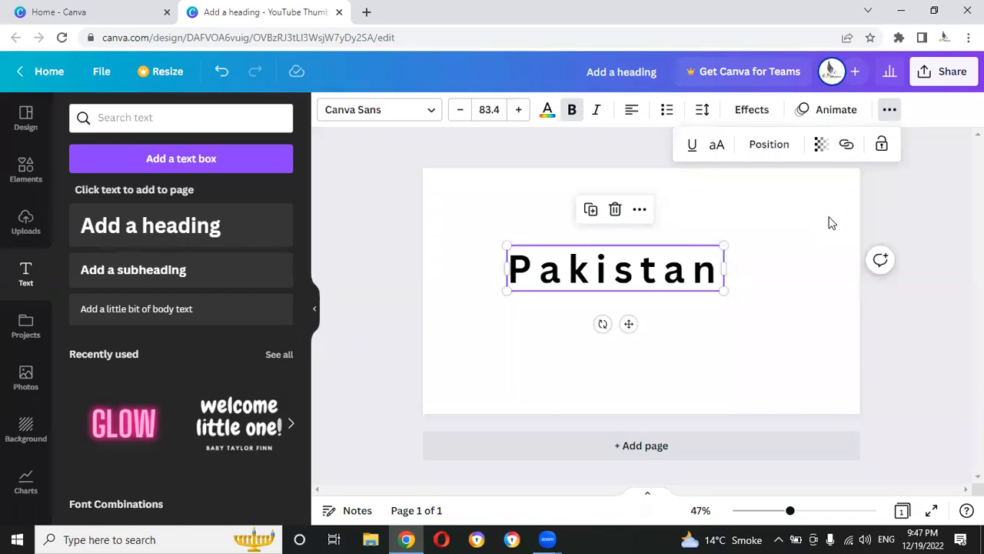
{"action": "left_click", "coordinate": [882, 146]}
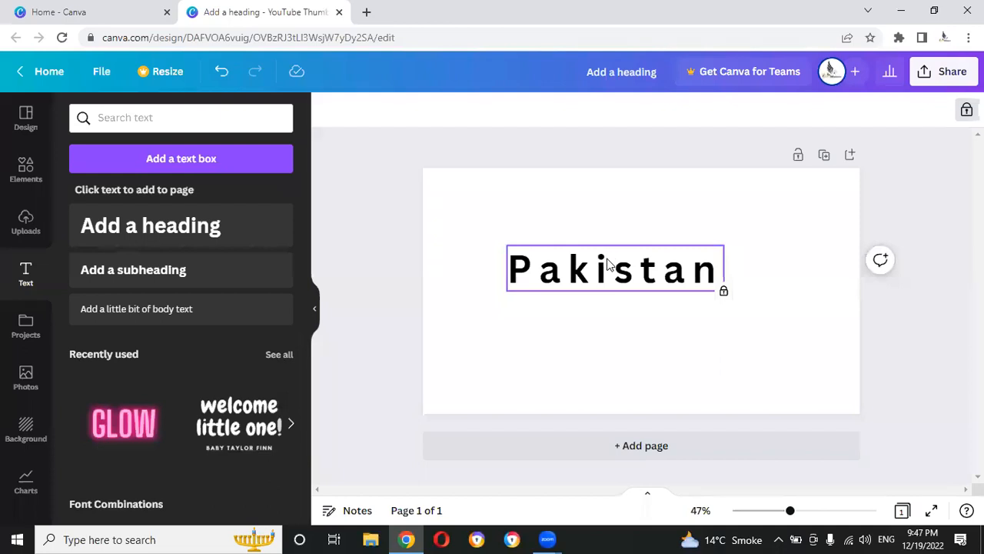
{"action": "left_click_drag", "start_coordinate": [608, 264], "coordinate": [760, 232]}
- Add a subheading, move it over and above the locked "Pakistan" text, and delete it
{"action": "left_click", "coordinate": [216, 260]}
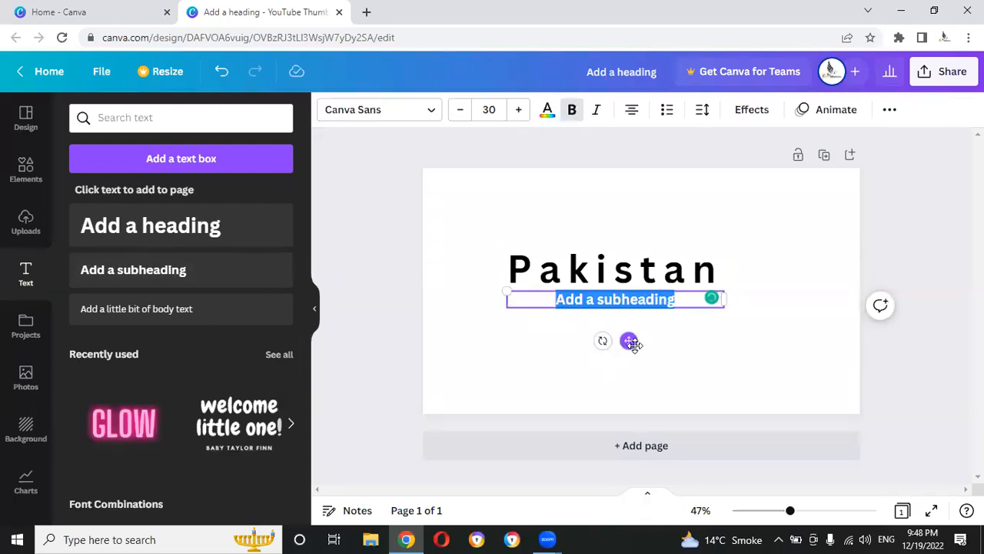
{"action": "left_click_drag", "start_coordinate": [629, 340], "coordinate": [629, 312]}
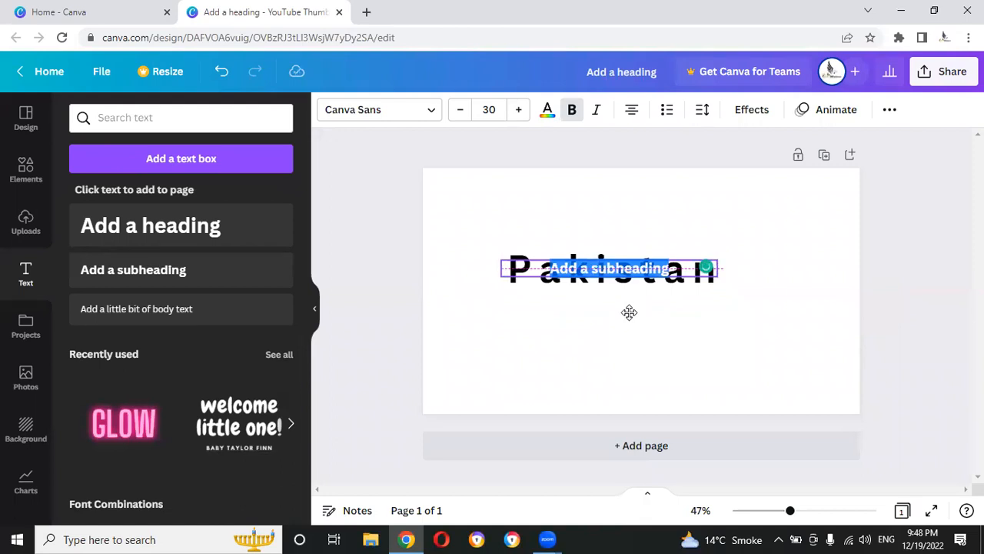
{"action": "left_click", "coordinate": [553, 297]}
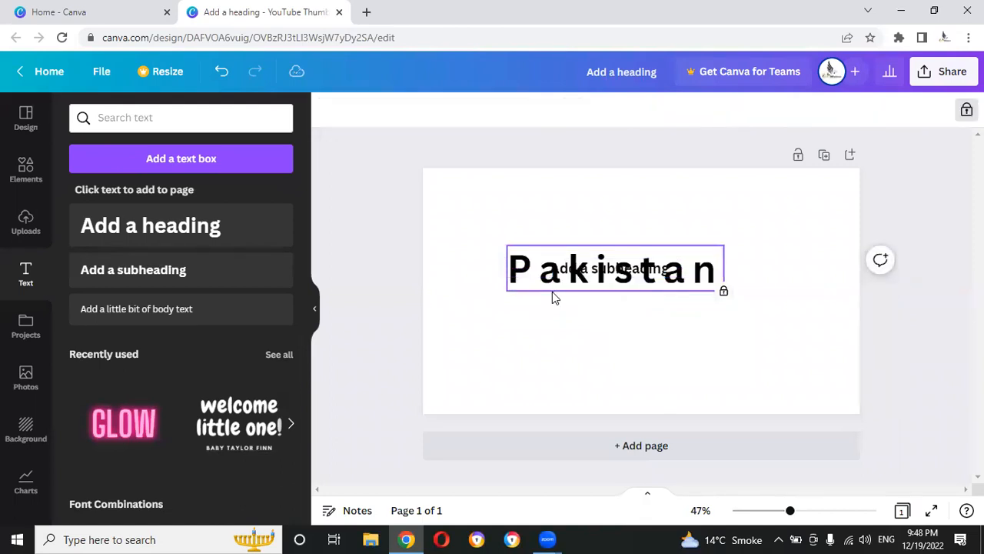
{"action": "left_click_drag", "start_coordinate": [557, 281], "coordinate": [611, 245]}
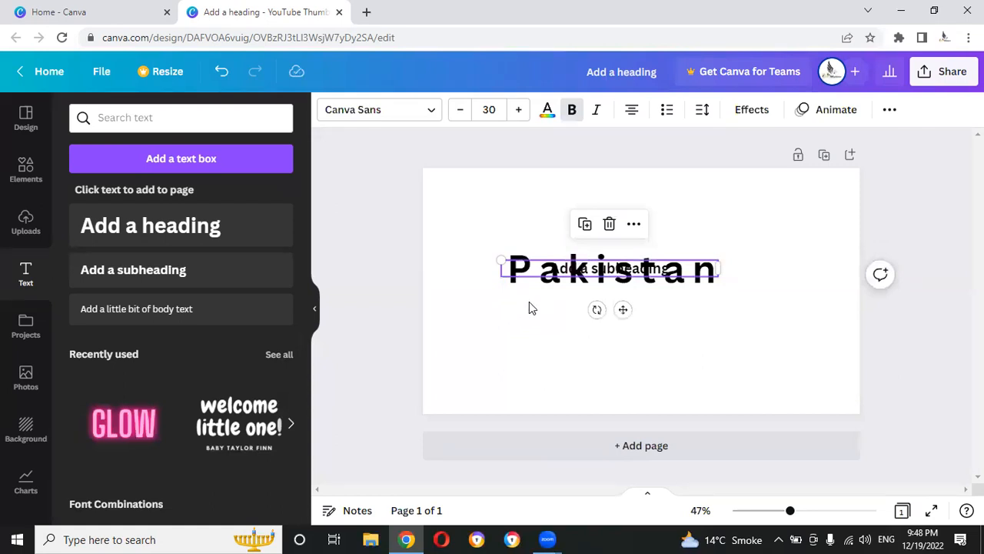
{"action": "left_click", "coordinate": [577, 279]}
{"action": "left_click_drag", "start_coordinate": [573, 268], "coordinate": [571, 224]}
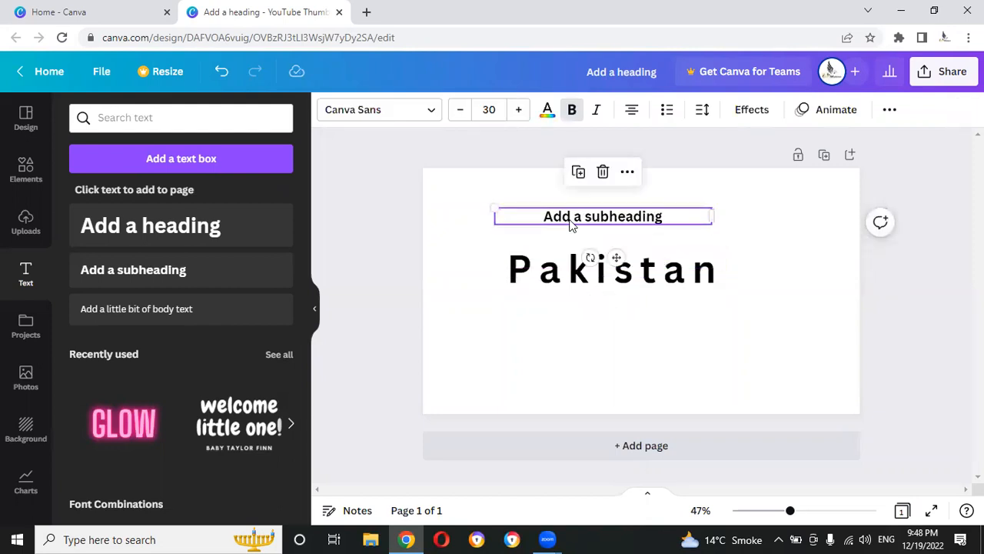
{"action": "key", "text": "Delete"}
- Unlock the "Pakistan" text and move it slightly up on the page
{"action": "left_click", "coordinate": [589, 274]}
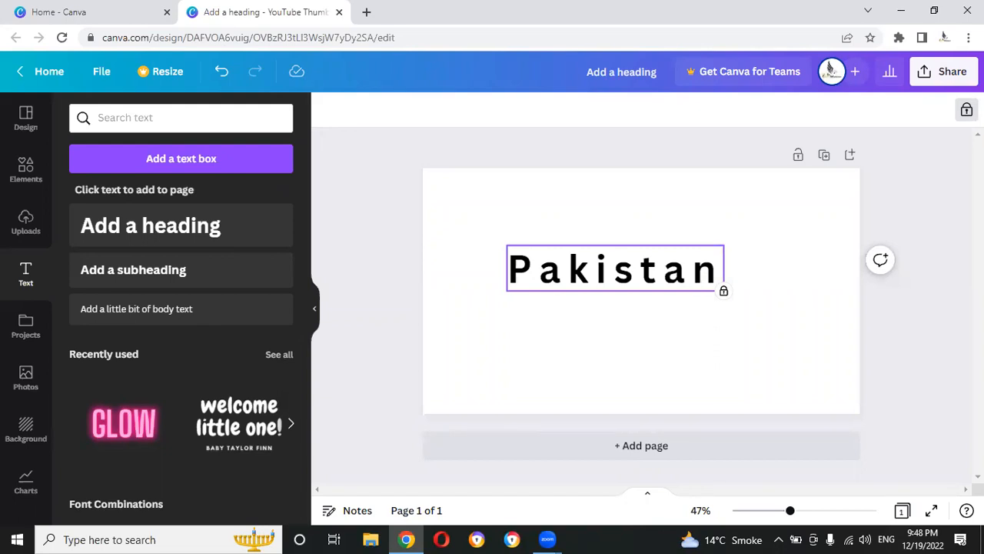
{"action": "left_click", "coordinate": [965, 110]}
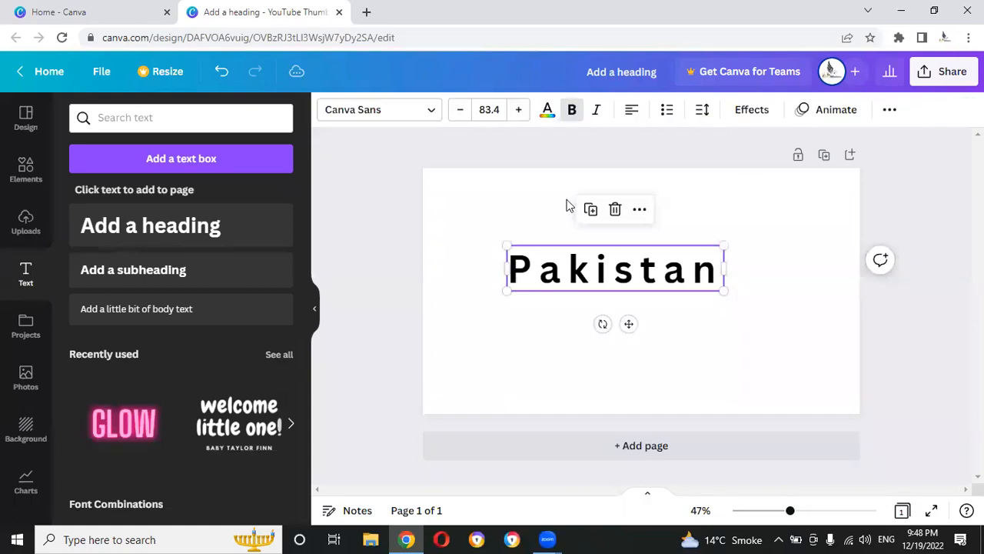
{"action": "left_click", "coordinate": [376, 255]}
{"action": "left_click", "coordinate": [567, 254]}
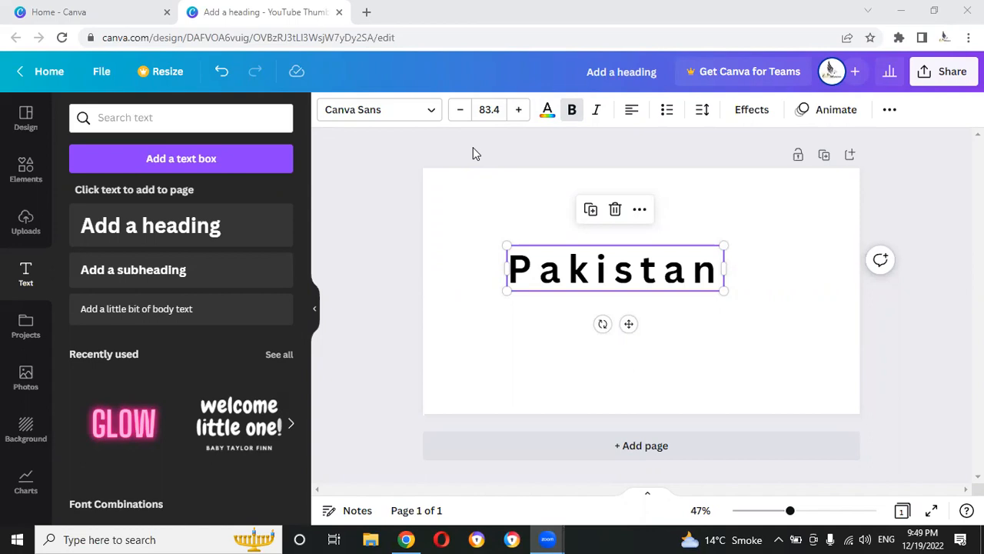
{"action": "left_click", "coordinate": [396, 211]}
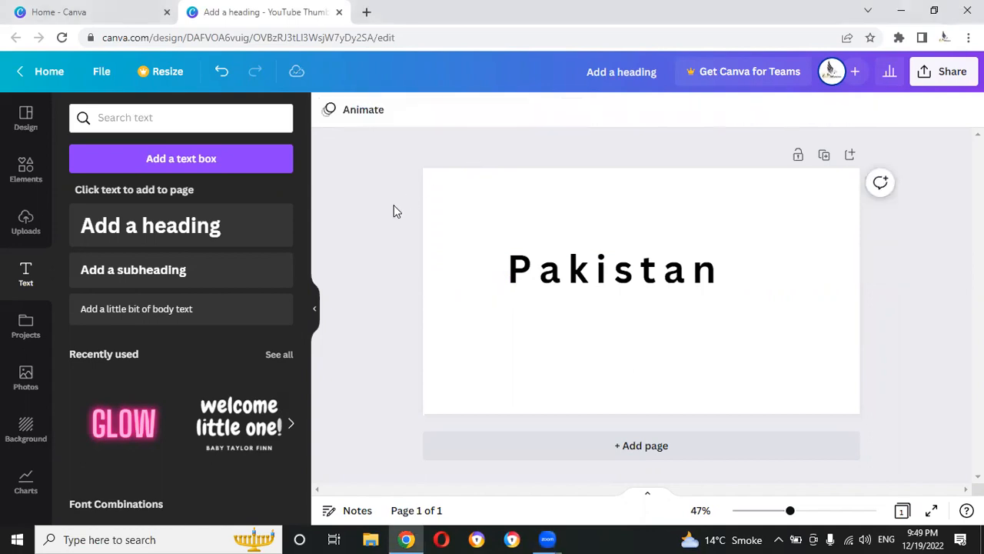
{"action": "left_click_drag", "start_coordinate": [569, 280], "coordinate": [563, 253]}
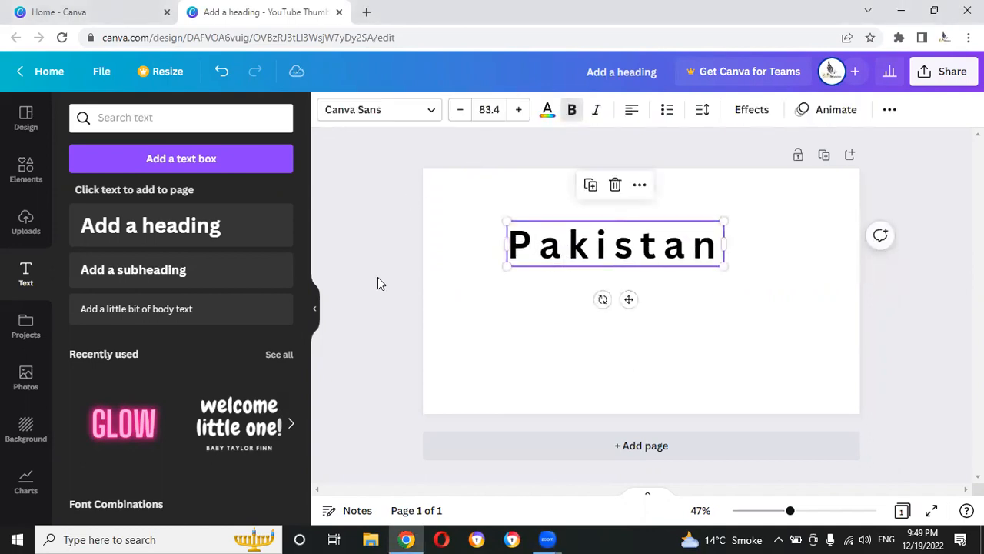
- Add a subheading, move it a little further below the "Pakistan" text, and delete it
{"action": "left_click", "coordinate": [167, 283]}
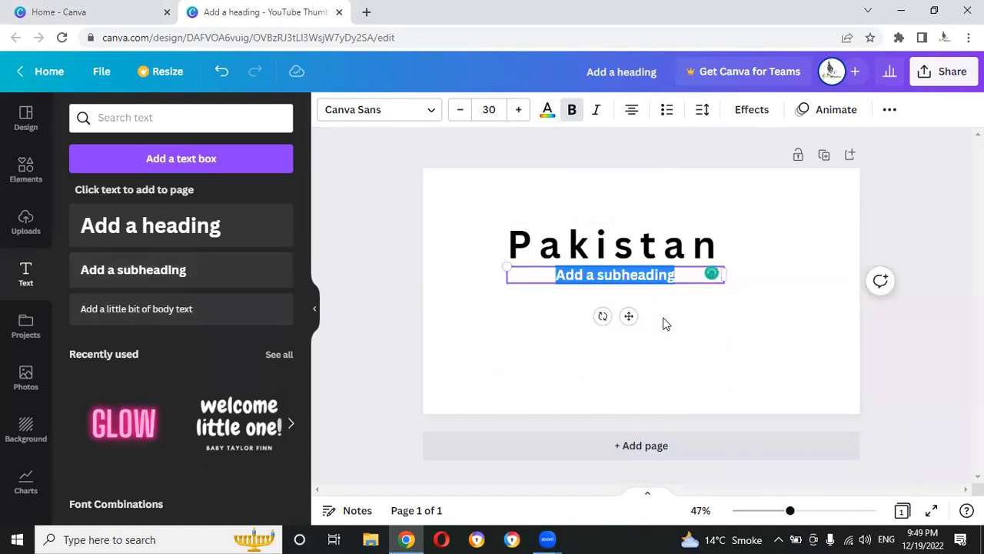
{"action": "left_click_drag", "start_coordinate": [624, 316], "coordinate": [624, 350]}
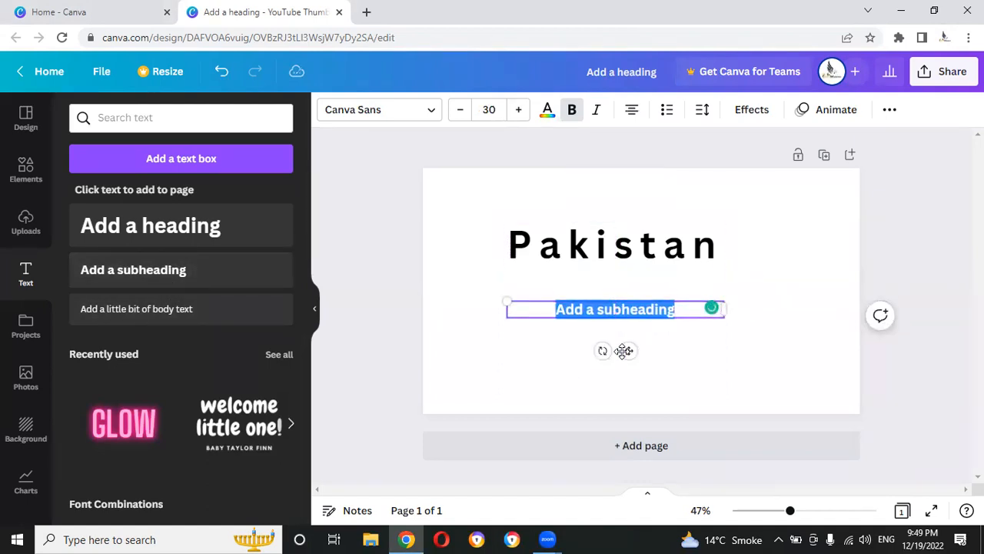
{"action": "left_click", "coordinate": [565, 329]}
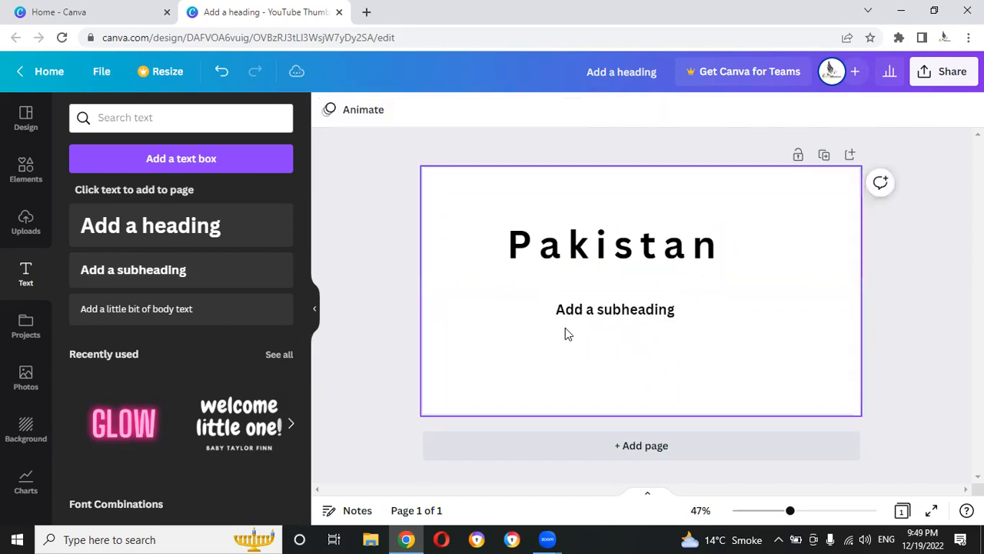
{"action": "left_click", "coordinate": [608, 320]}
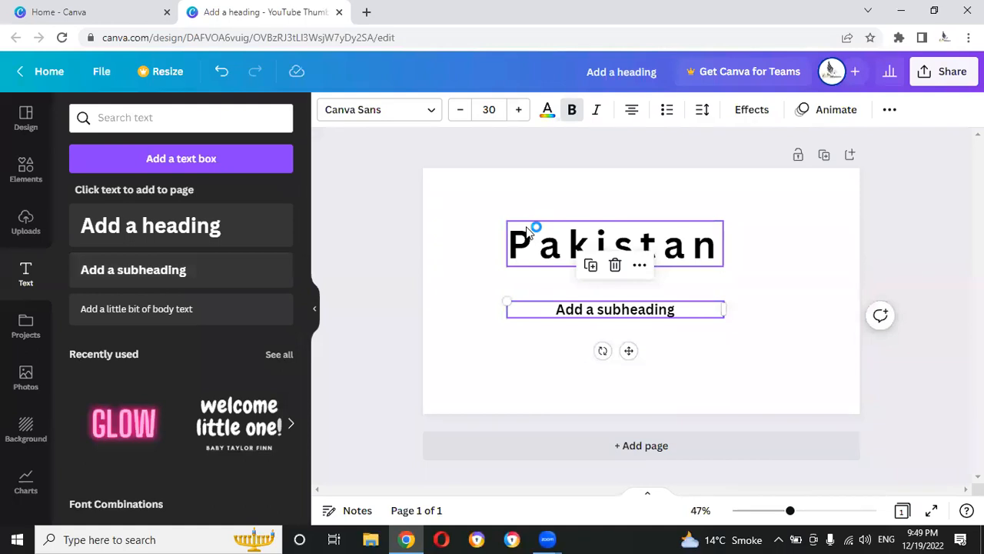
{"action": "key", "text": "Delete"}
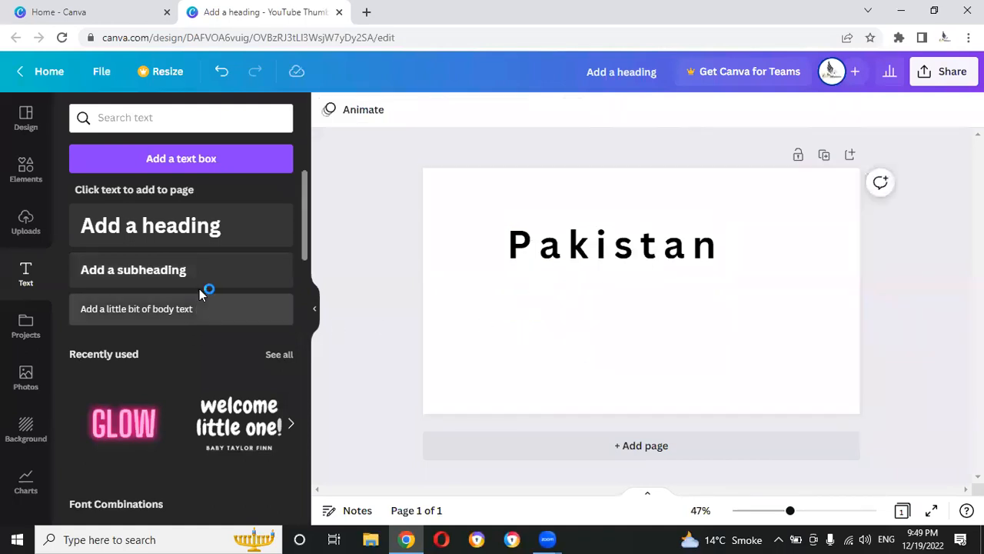
- Delete the "Pakistan" text from the page
{"action": "scroll", "coordinate": [209, 287], "scroll_direction": "down", "scroll_amount": 2}
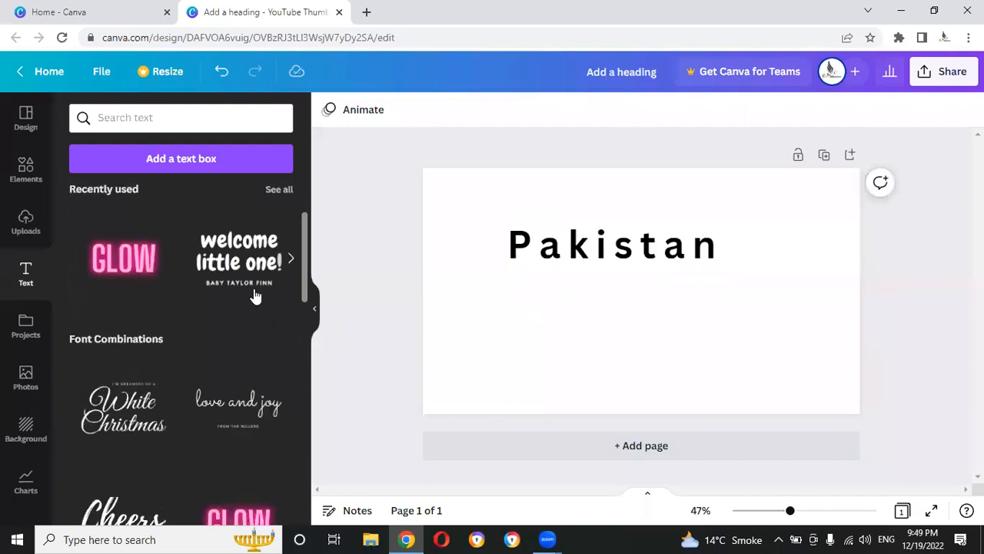
{"action": "left_click", "coordinate": [567, 243]}
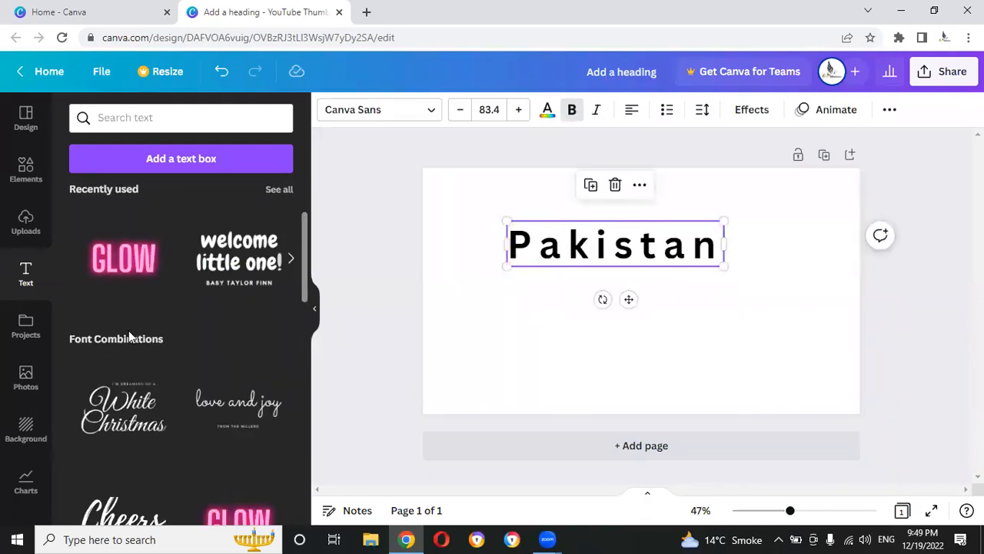
{"action": "scroll", "coordinate": [128, 330], "scroll_direction": "up", "scroll_amount": 2}
{"action": "scroll", "coordinate": [110, 370], "scroll_direction": "down", "scroll_amount": 3}
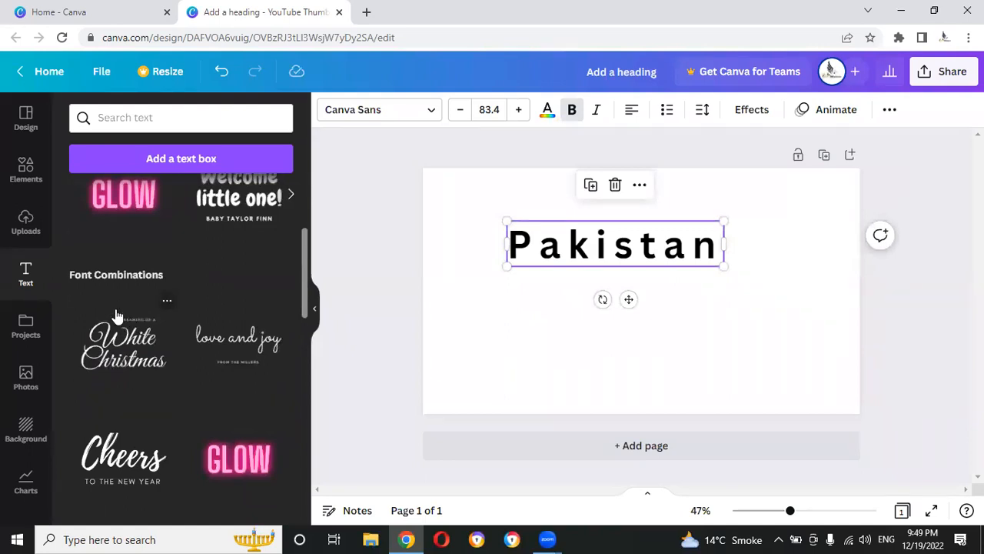
{"action": "key", "text": "Delete"}
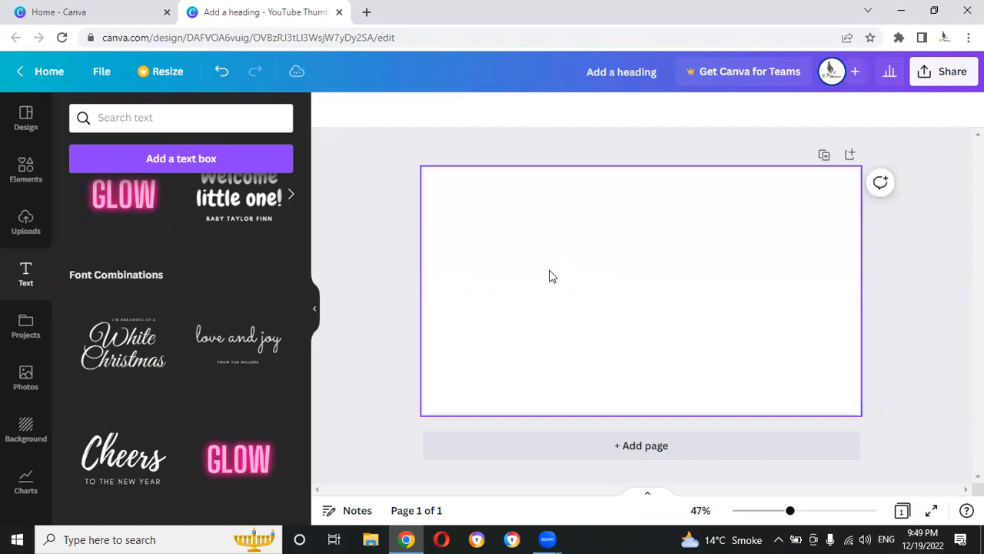
- Add a default heading, move it up on the page, and delete it
{"action": "scroll", "coordinate": [212, 361], "scroll_direction": "up", "scroll_amount": 3}
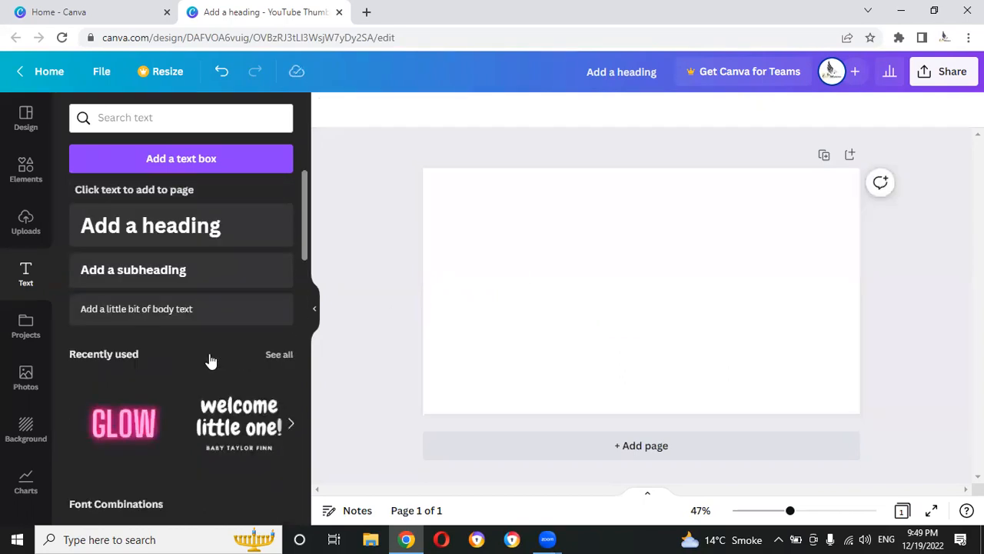
{"action": "left_click", "coordinate": [167, 235]}
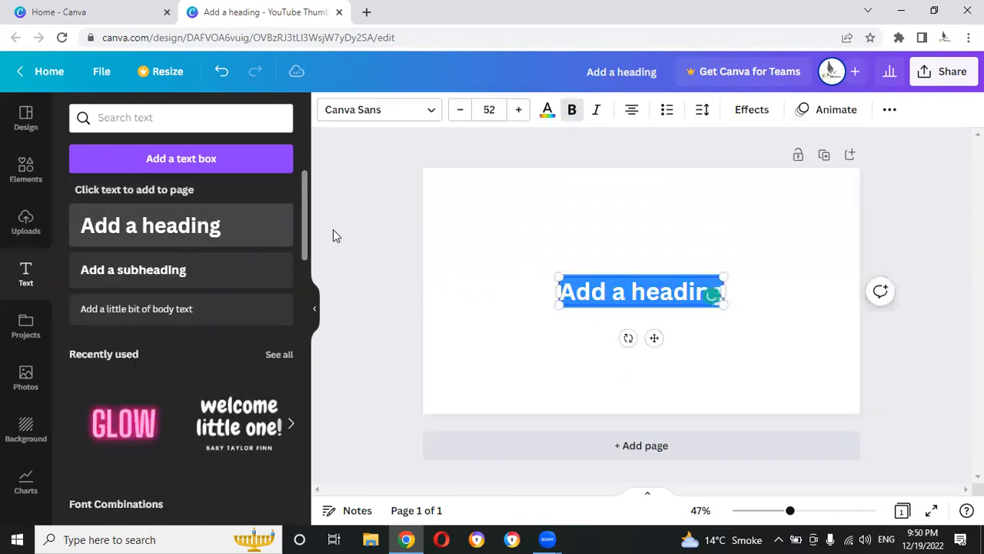
{"action": "left_click", "coordinate": [330, 272]}
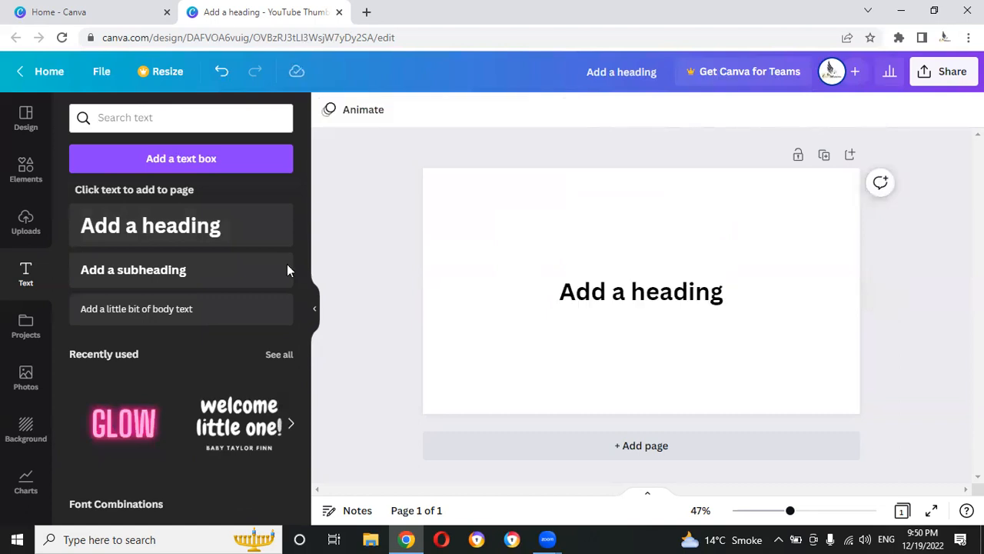
{"action": "left_click", "coordinate": [650, 298]}
{"action": "left_click_drag", "start_coordinate": [653, 331], "coordinate": [644, 289]}
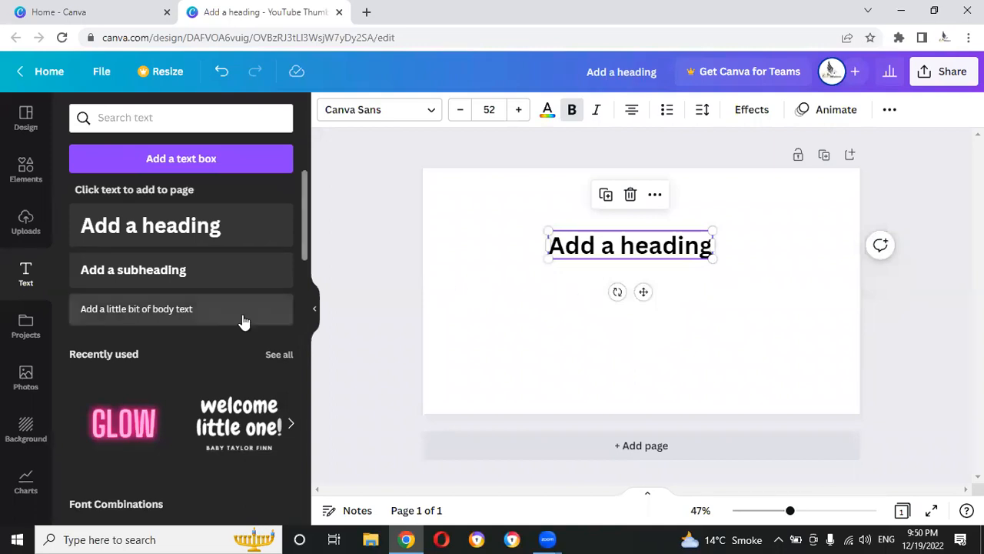
{"action": "scroll", "coordinate": [244, 321], "scroll_direction": "down", "scroll_amount": 5}
{"action": "scroll", "coordinate": [245, 319], "scroll_direction": "down", "scroll_amount": 1}
{"action": "scroll", "coordinate": [244, 320], "scroll_direction": "up", "scroll_amount": 2}
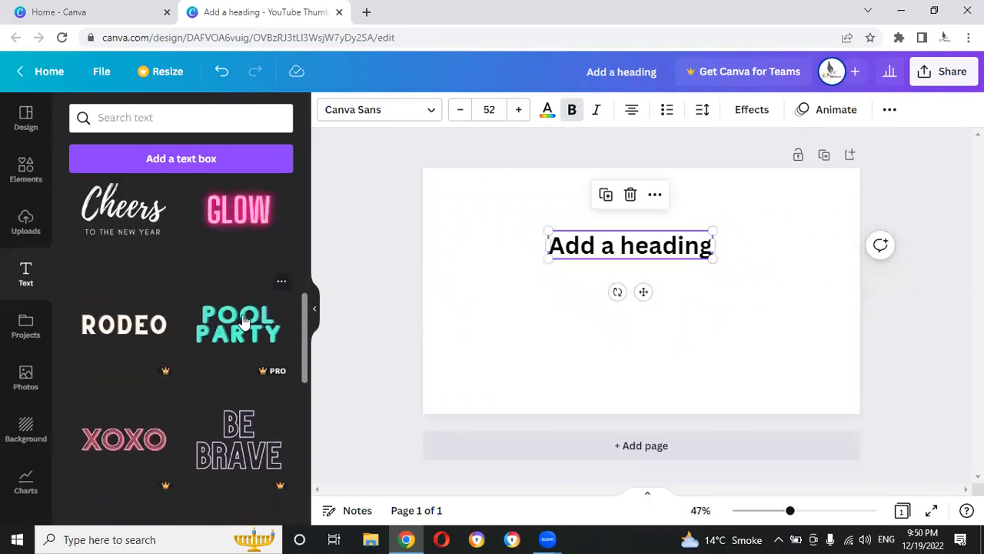
{"action": "key", "text": "Delete"}
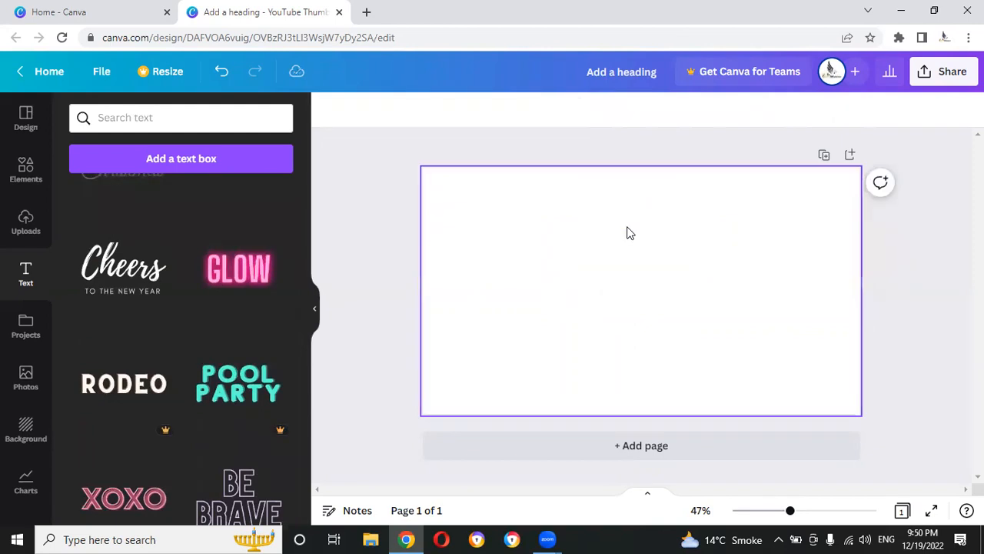
- Add the pink neon "GLOW" font combination to the empty page
{"action": "scroll", "coordinate": [249, 257], "scroll_direction": "up", "scroll_amount": 2}
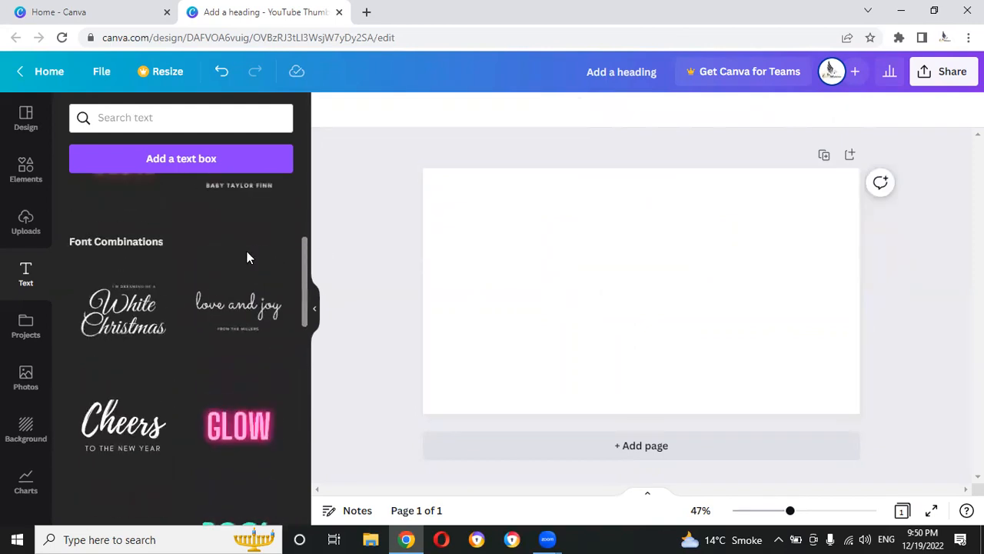
{"action": "scroll", "coordinate": [198, 373], "scroll_direction": "down", "scroll_amount": 1}
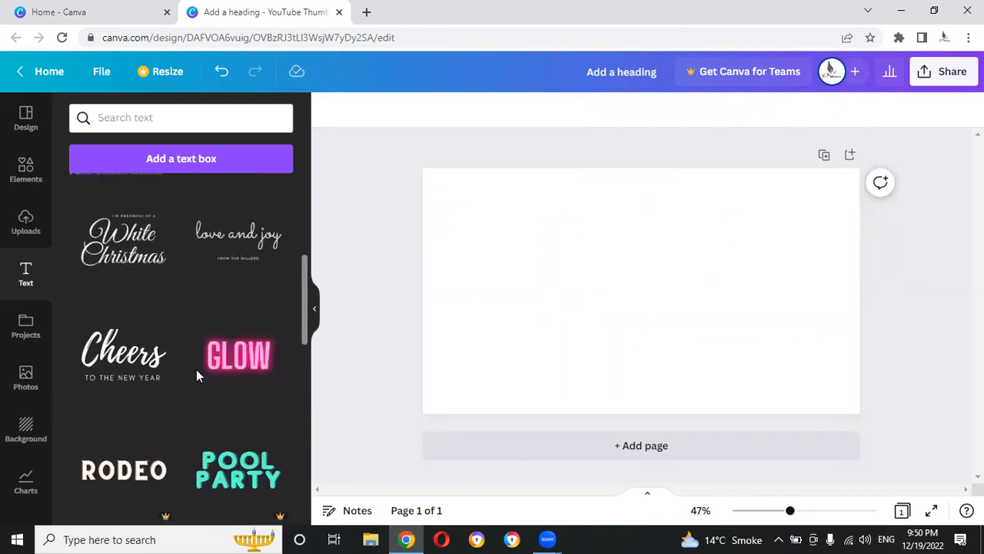
{"action": "left_click", "coordinate": [236, 361]}
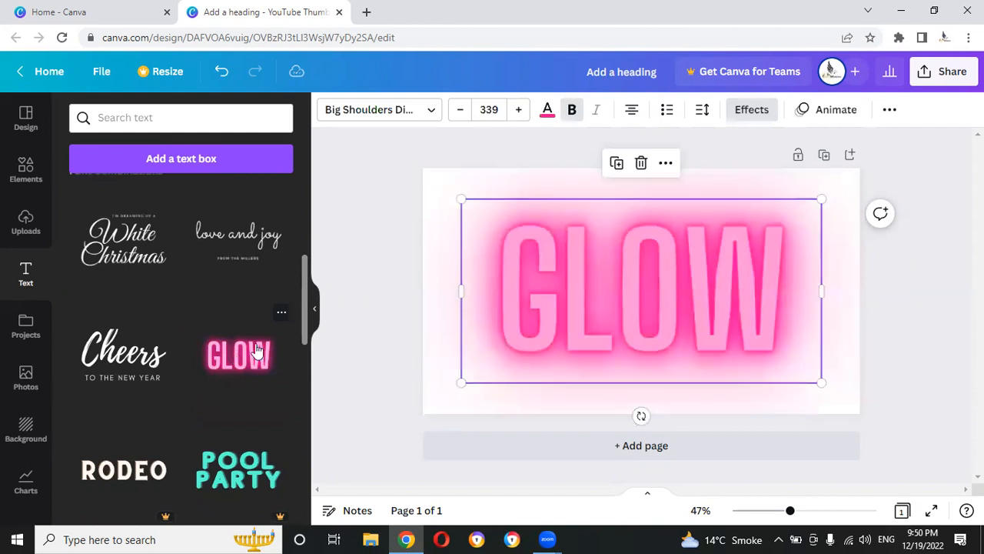
- Set the page background colour to black from the default colours
{"action": "left_click", "coordinate": [400, 257]}
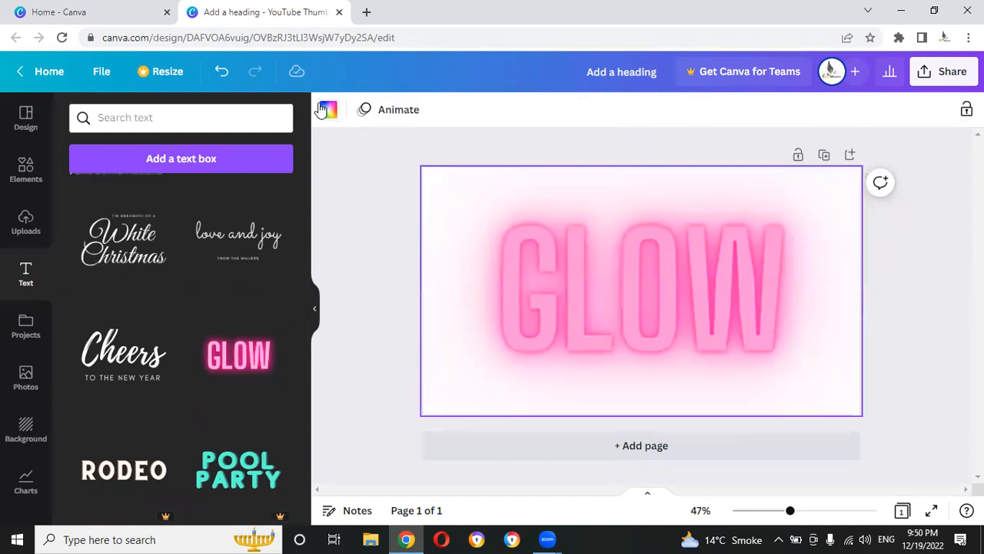
{"action": "left_click", "coordinate": [327, 109]}
{"action": "left_click", "coordinate": [86, 307]}
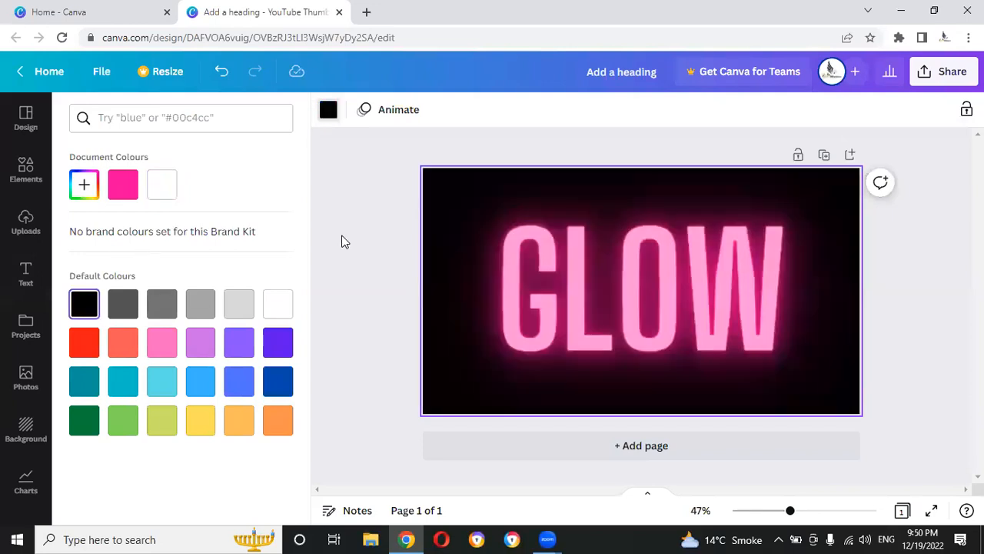
{"action": "left_click", "coordinate": [344, 241]}
- Replace the "GLOW" wording in the neon text with "PAKISTAN"
{"action": "left_click", "coordinate": [536, 245]}
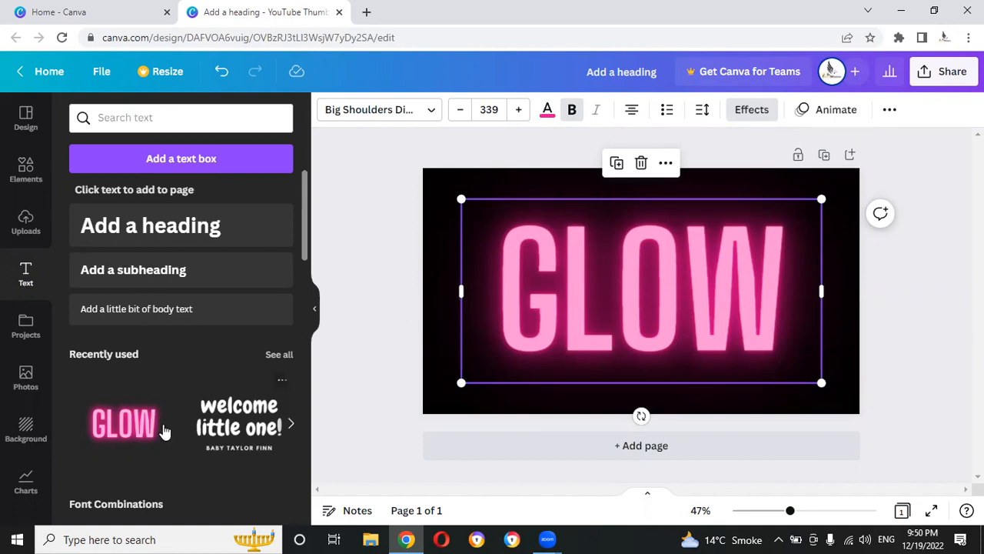
{"action": "scroll", "coordinate": [134, 435], "scroll_direction": "down", "scroll_amount": 3}
{"action": "scroll", "coordinate": [135, 435], "scroll_direction": "down", "scroll_amount": 2}
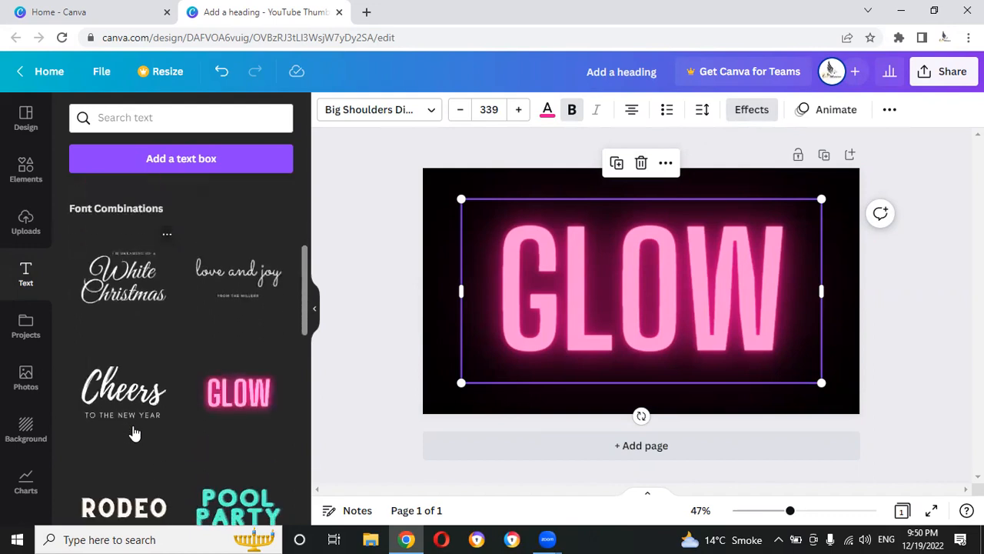
{"action": "scroll", "coordinate": [135, 434], "scroll_direction": "up", "scroll_amount": 2}
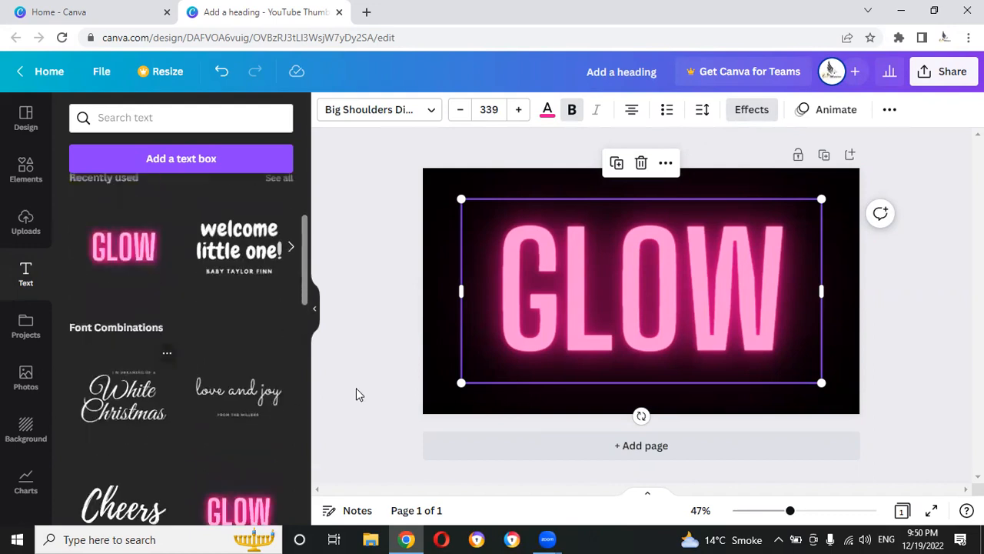
{"action": "double_click", "coordinate": [534, 301]}
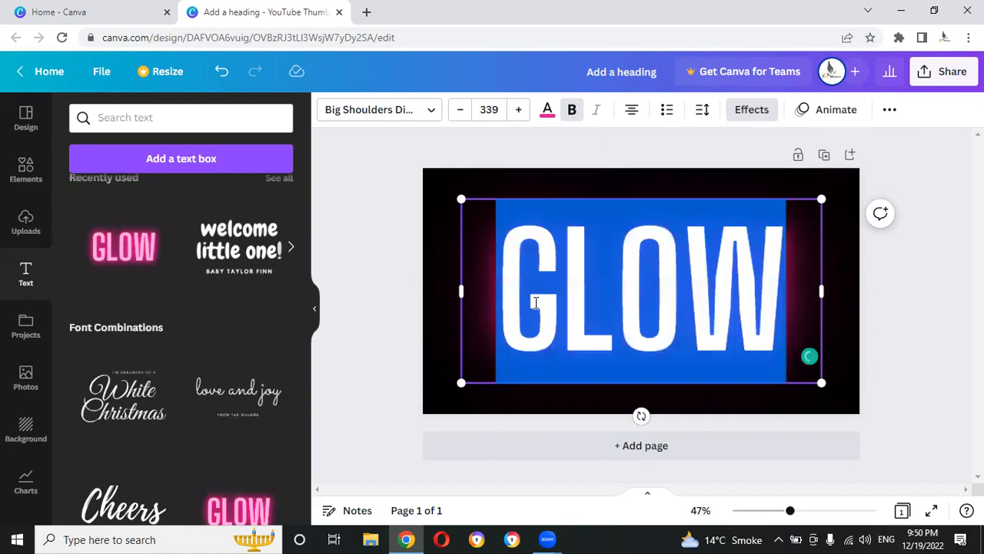
{"action": "key", "text": "BackSpace"}
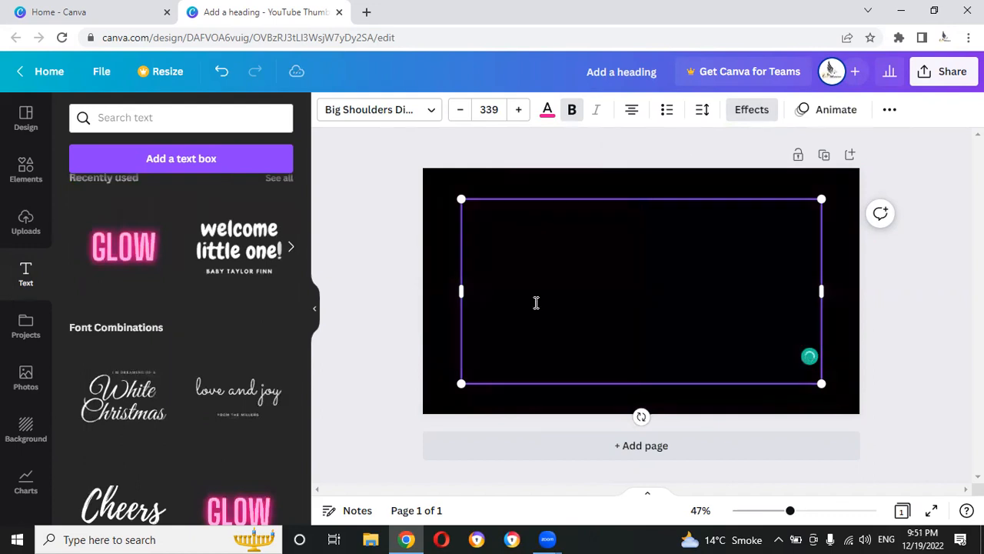
{"action": "type", "text": "PA"}
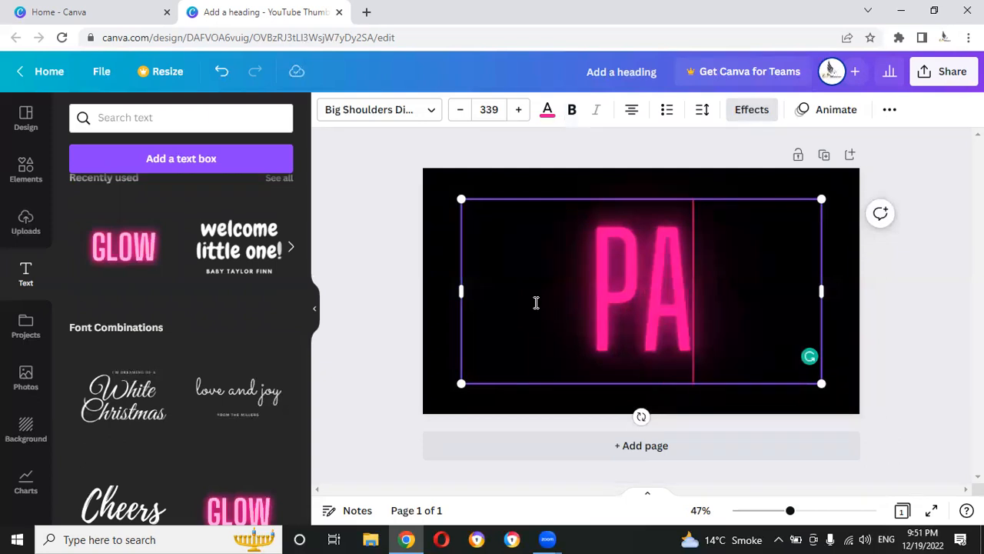
{"action": "type", "text": "KIS"}
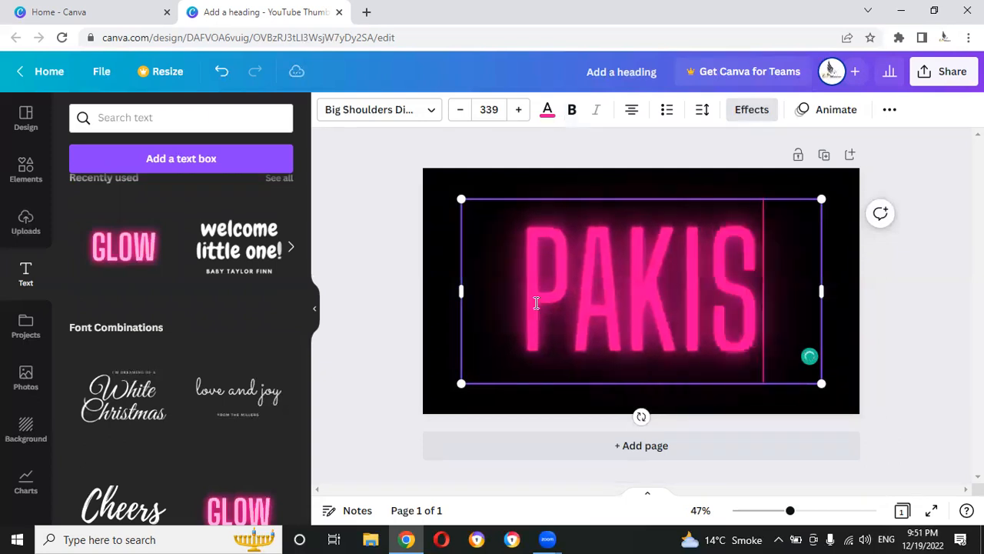
{"action": "type", "text": "TAN"}
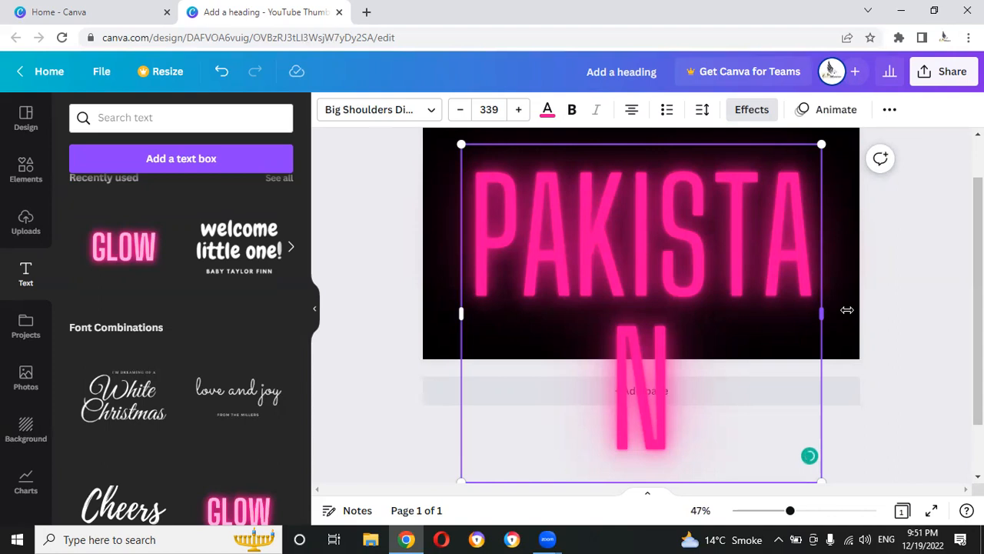
- Widen the "PAKISTAN" text box to fit the word on one line and scale it down to font size 276
{"action": "left_click_drag", "start_coordinate": [847, 309], "coordinate": [897, 310]}
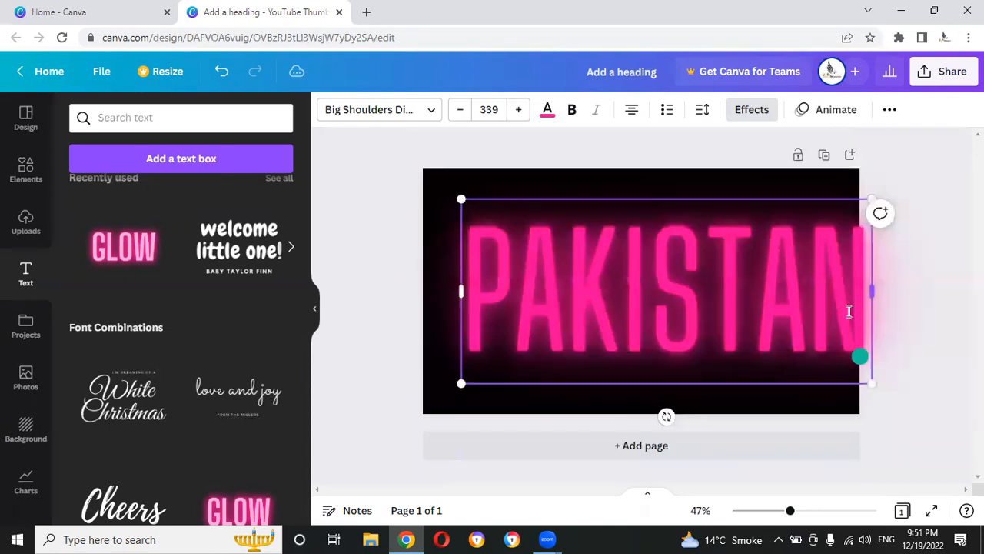
{"action": "left_click_drag", "start_coordinate": [871, 381], "coordinate": [795, 346]}
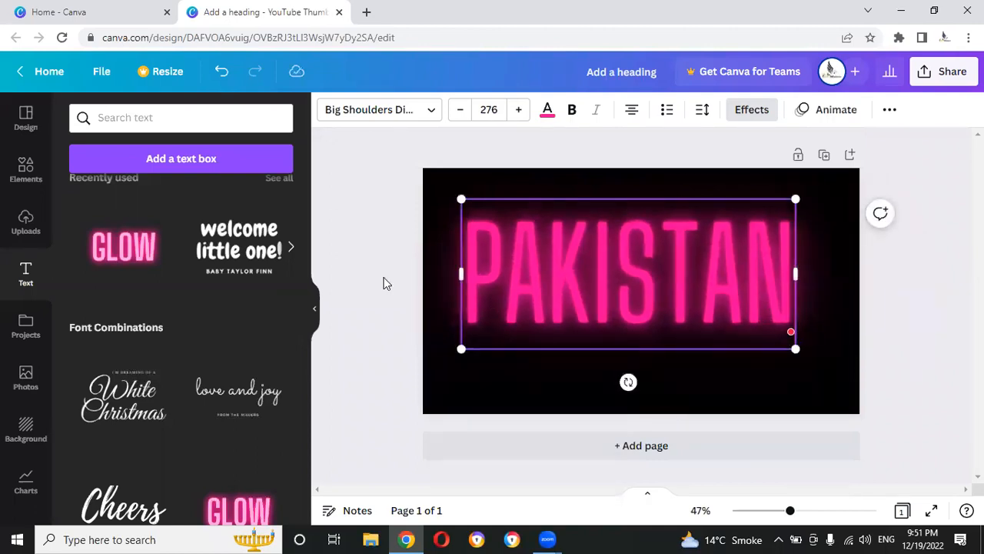
{"action": "left_click", "coordinate": [385, 282]}
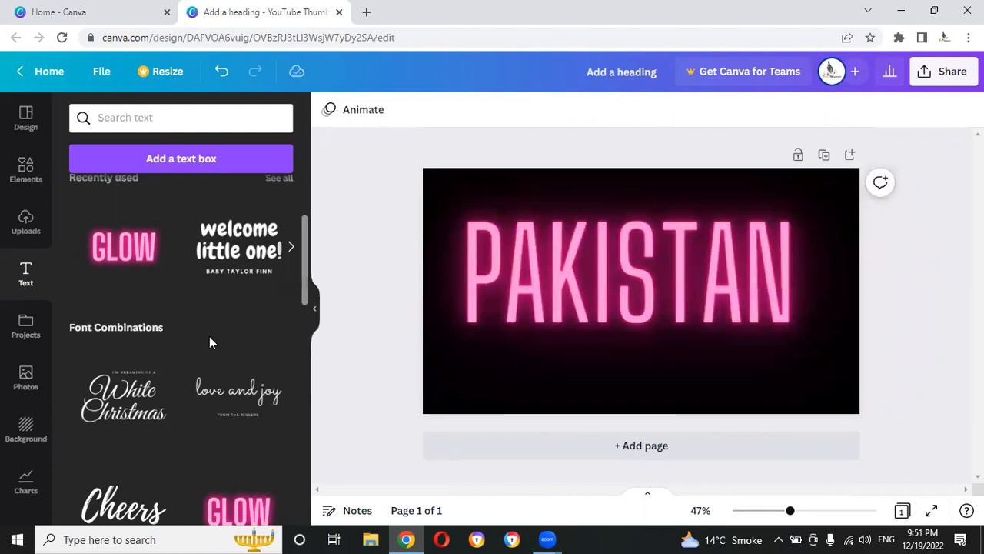
- Delete the neon "PAKISTAN" text from the black page
{"action": "scroll", "coordinate": [210, 341], "scroll_direction": "down", "scroll_amount": 2}
{"action": "scroll", "coordinate": [209, 341], "scroll_direction": "up", "scroll_amount": 4}
{"action": "left_click", "coordinate": [489, 297]}
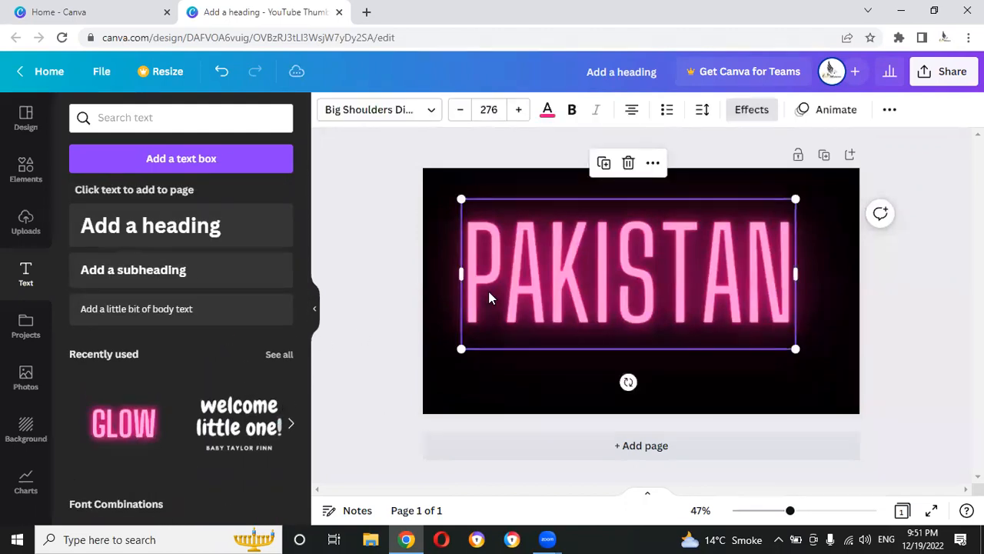
{"action": "key", "text": "Delete"}
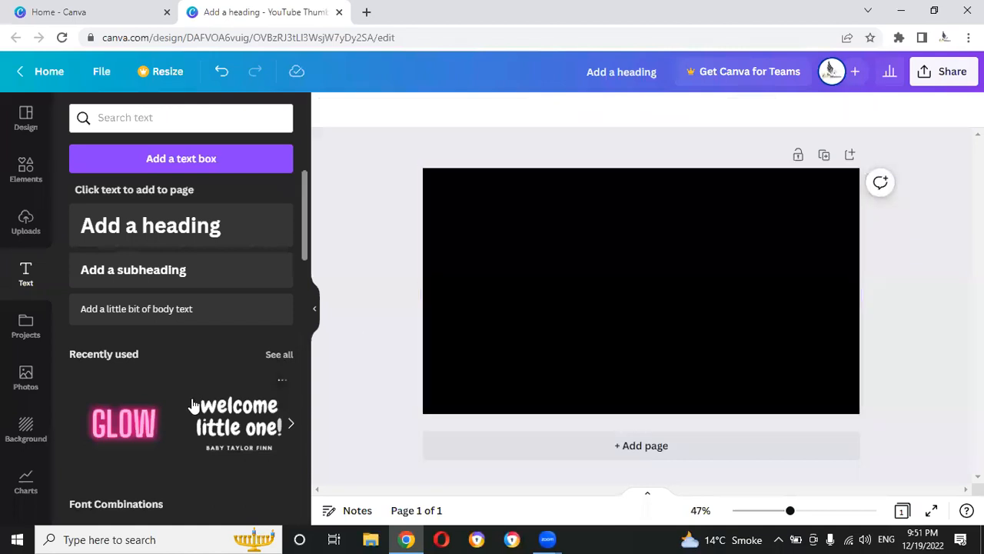
- Add the "Cheers to the new year" font combination and move it up near the page's upper edge
{"action": "scroll", "coordinate": [193, 406], "scroll_direction": "down", "scroll_amount": 3}
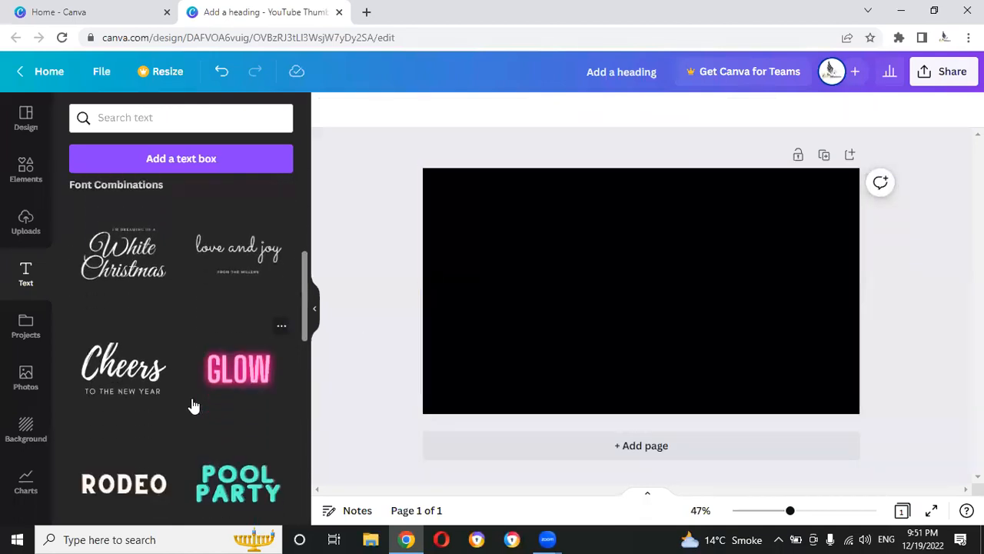
{"action": "scroll", "coordinate": [194, 406], "scroll_direction": "down", "scroll_amount": 1}
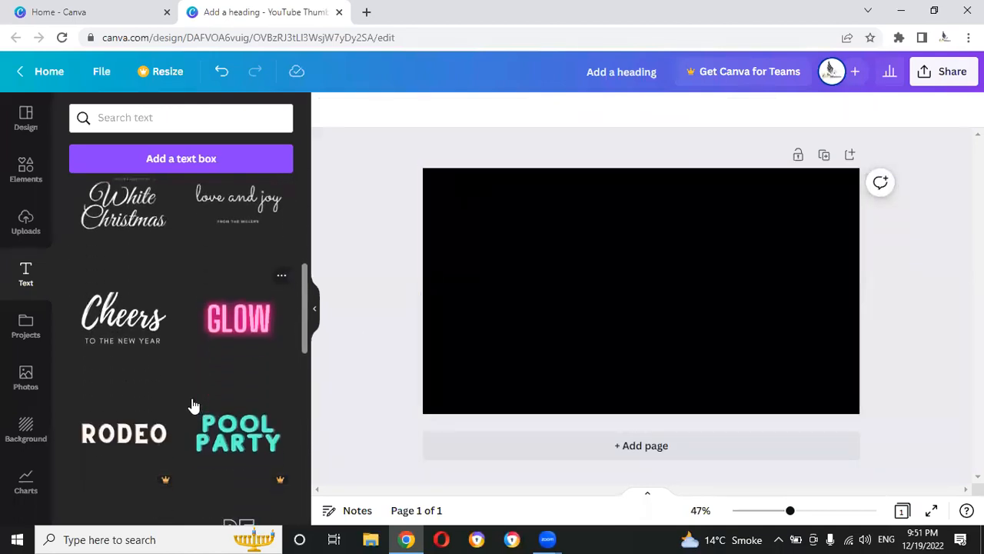
{"action": "left_click", "coordinate": [135, 336]}
{"action": "scroll", "coordinate": [134, 336], "scroll_direction": "down", "scroll_amount": 2}
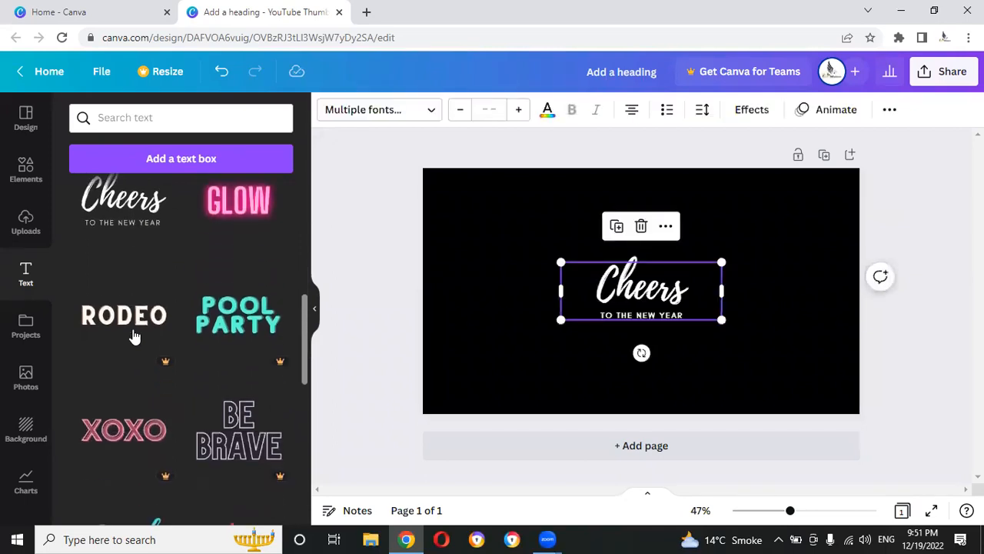
{"action": "left_click", "coordinate": [358, 276]}
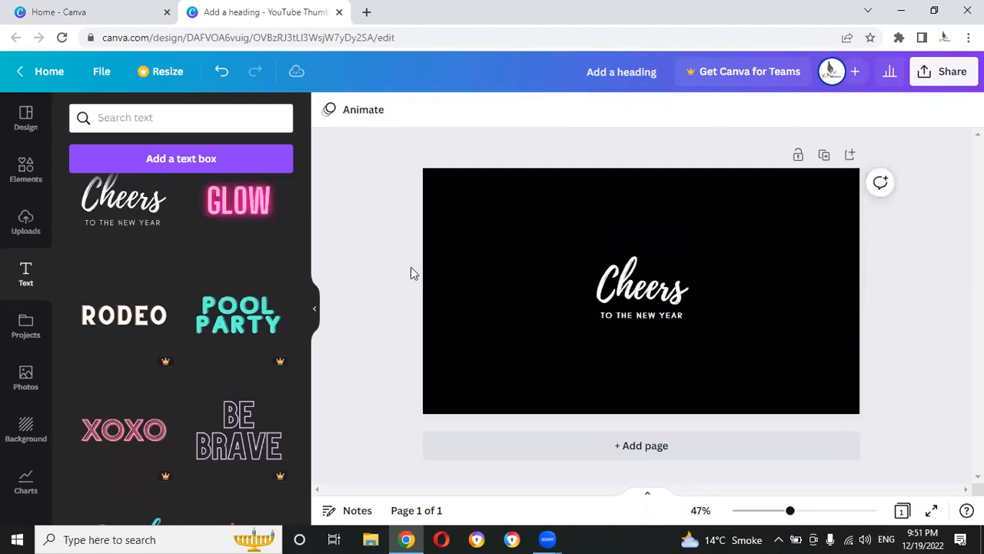
{"action": "left_click", "coordinate": [629, 276]}
{"action": "left_click_drag", "start_coordinate": [629, 275], "coordinate": [616, 198]}
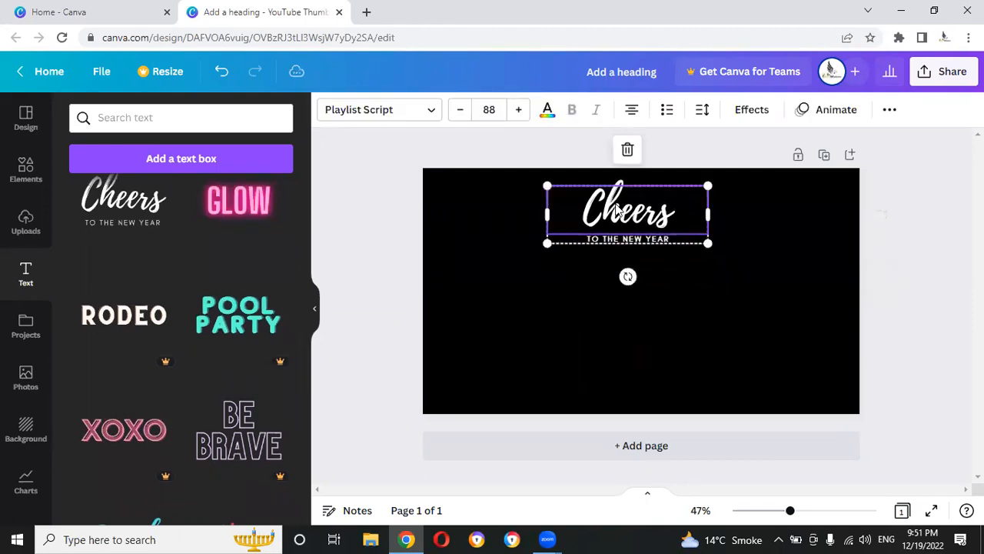
- Add the yellow "HUGE SALE" font combination to the page
{"action": "scroll", "coordinate": [200, 330], "scroll_direction": "down", "scroll_amount": 1}
{"action": "scroll", "coordinate": [200, 333], "scroll_direction": "down", "scroll_amount": 5}
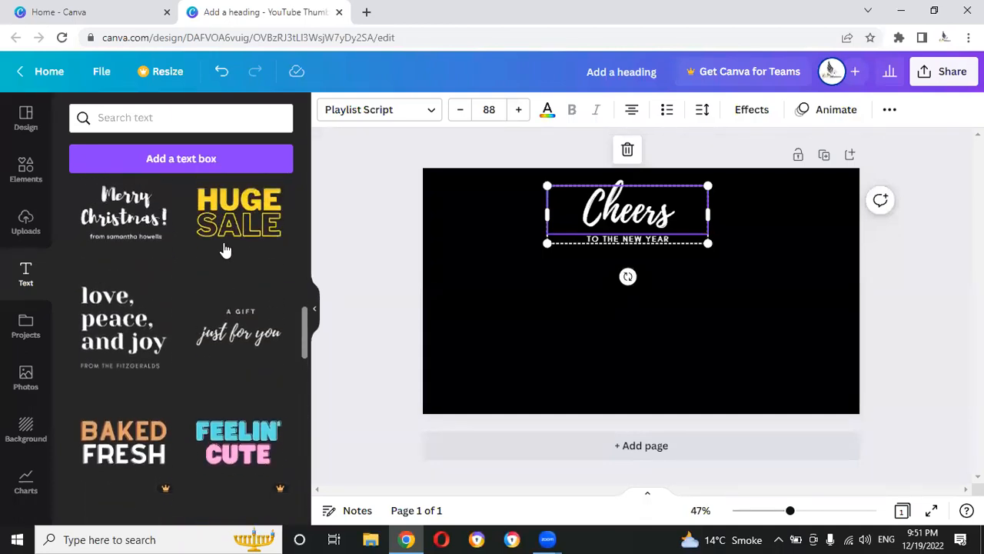
{"action": "left_click", "coordinate": [225, 247]}
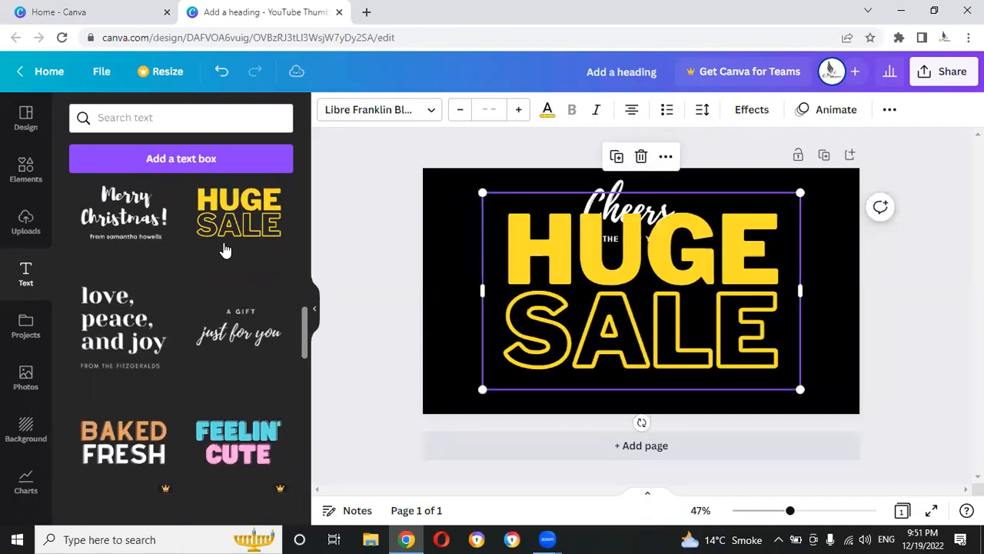
- Delete the yellow "HUGE SALE" text from the black page
{"action": "scroll", "coordinate": [158, 324], "scroll_direction": "down", "scroll_amount": 6}
{"action": "scroll", "coordinate": [157, 324], "scroll_direction": "down", "scroll_amount": 2}
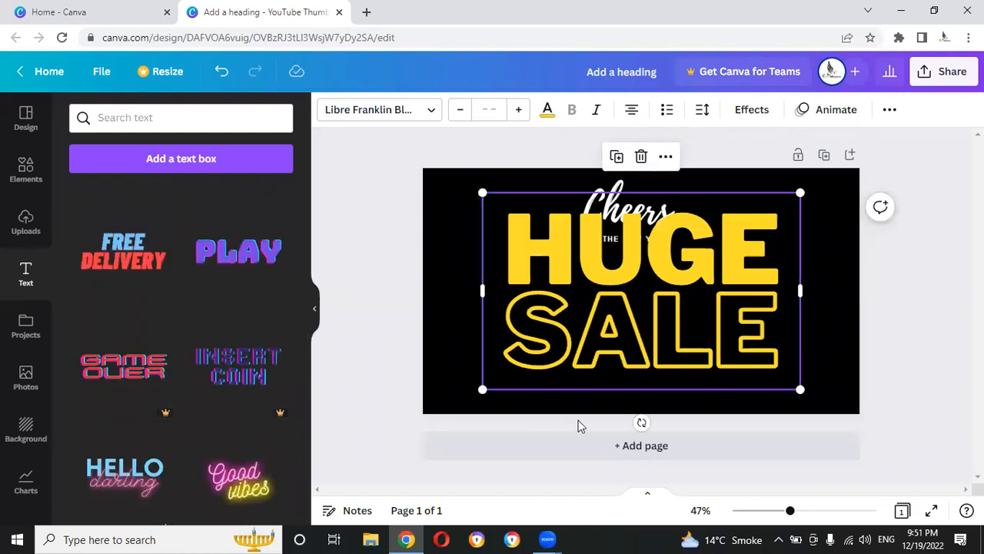
{"action": "key", "text": "Delete"}
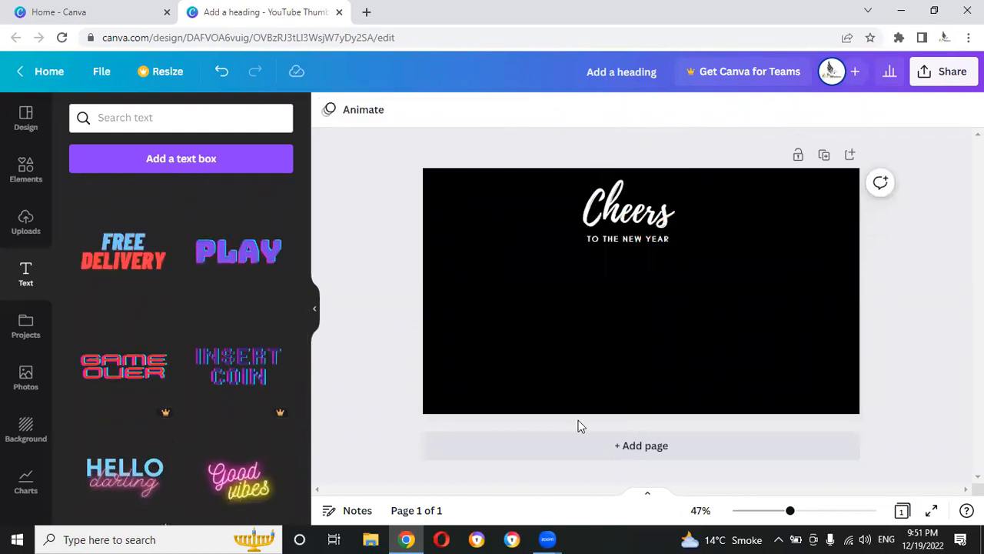
- Add the "FREE DELIVERY" font combination and erase the word "DELIVERY" together with its line
{"action": "left_click", "coordinate": [127, 286]}
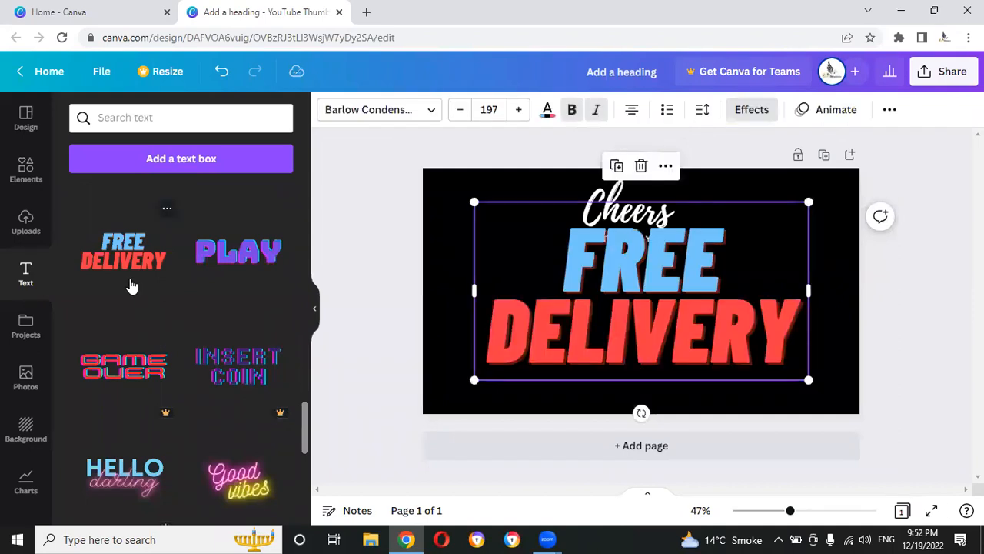
{"action": "double_click", "coordinate": [602, 332]}
{"action": "key", "text": "BackSpace"}
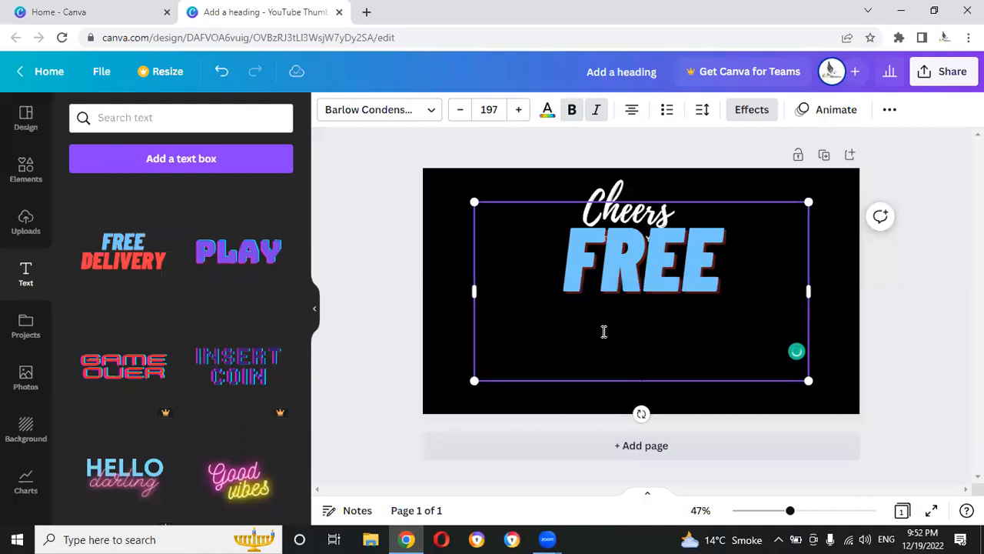
{"action": "type", "text": "P"}
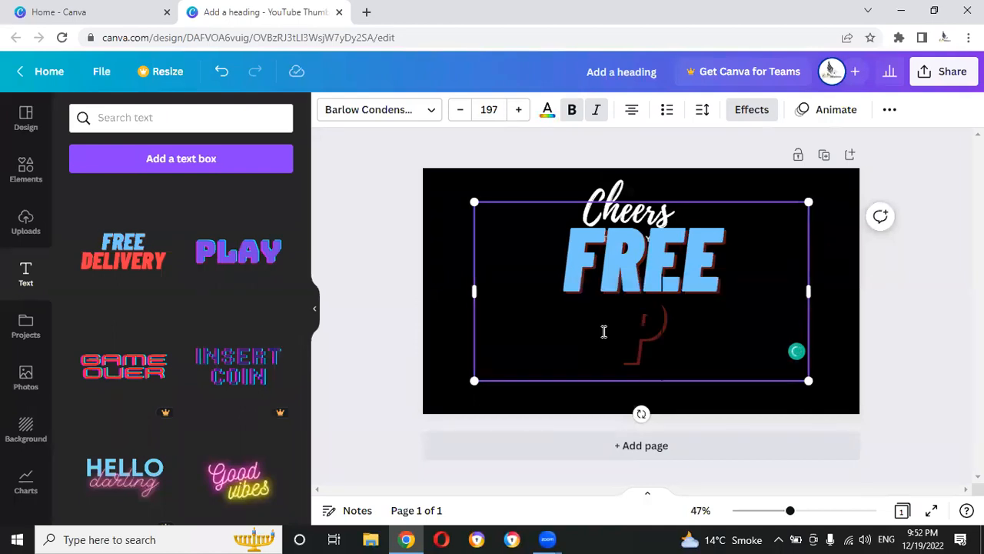
{"action": "key", "text": "BackSpace"}
{"action": "key", "text": "BackSpace"}
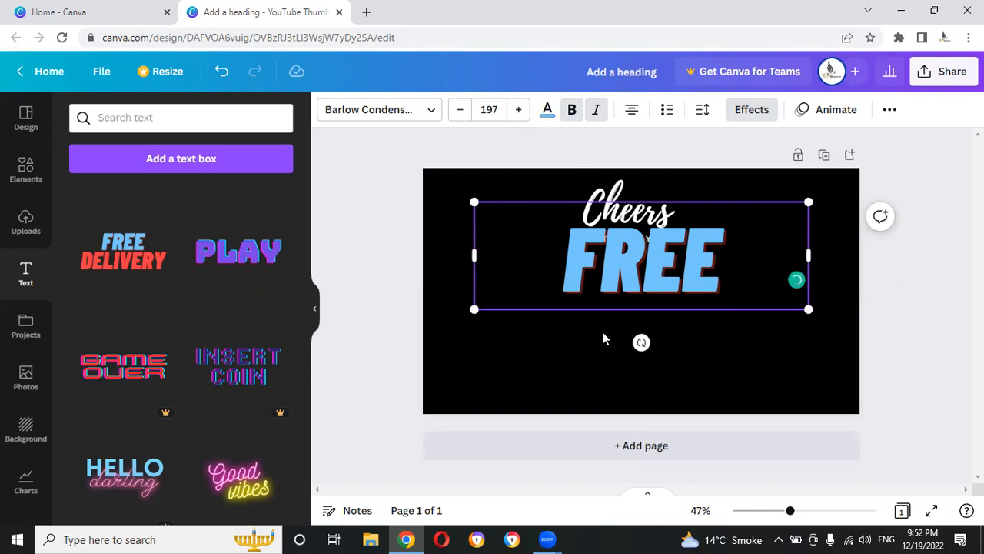
- Delete the remaining blue "FREE" text from the page
{"action": "left_click", "coordinate": [387, 293]}
{"action": "left_click", "coordinate": [648, 223]}
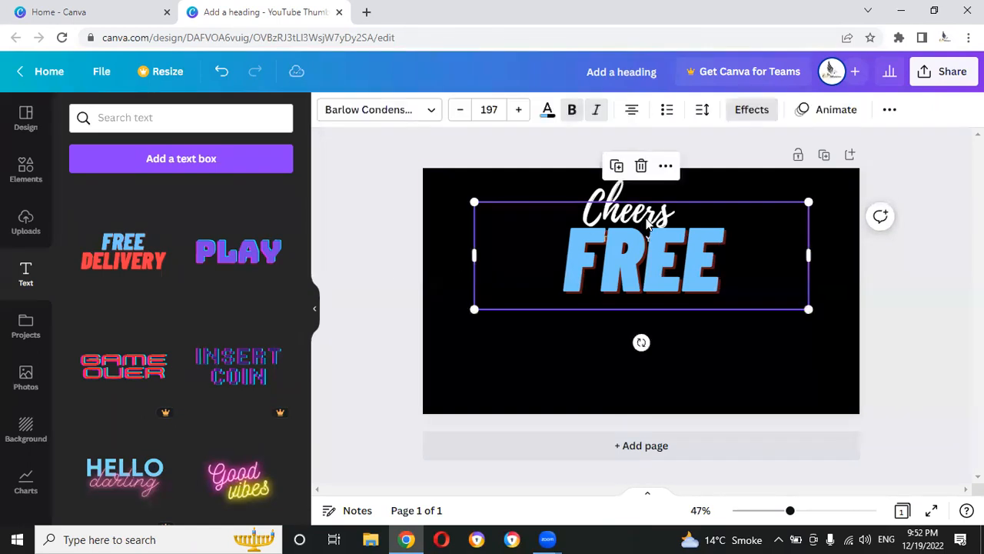
{"action": "key", "text": "Delete"}
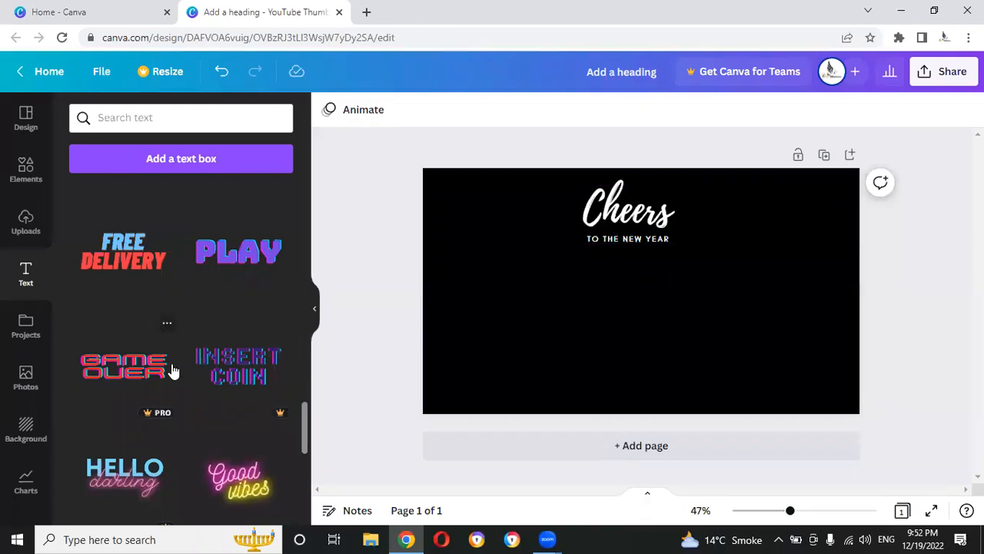
- Add the orange outlined "ACTION" font combination and move it down below the "Cheers to the new year" text
{"action": "scroll", "coordinate": [171, 369], "scroll_direction": "down", "scroll_amount": 6}
{"action": "scroll", "coordinate": [173, 370], "scroll_direction": "down", "scroll_amount": 3}
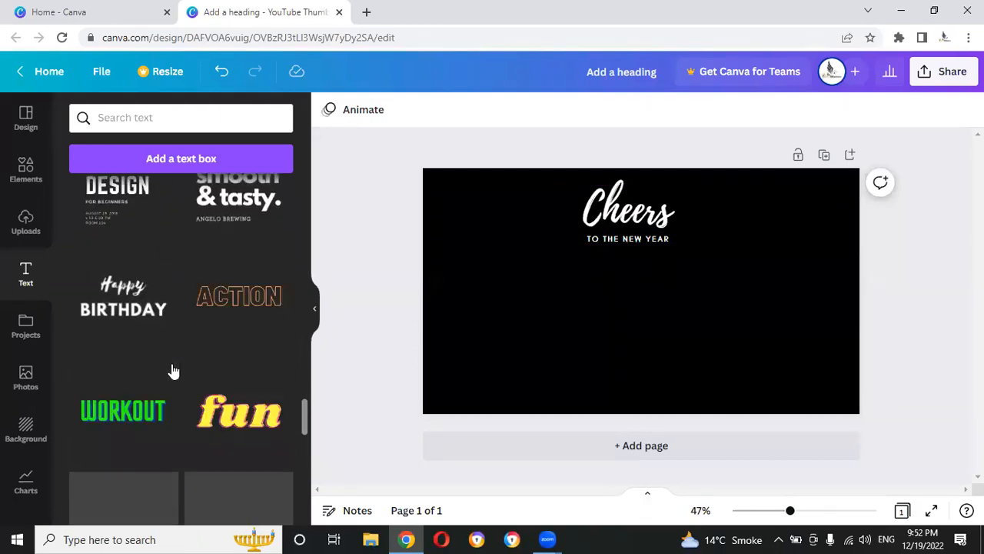
{"action": "left_click", "coordinate": [227, 307]}
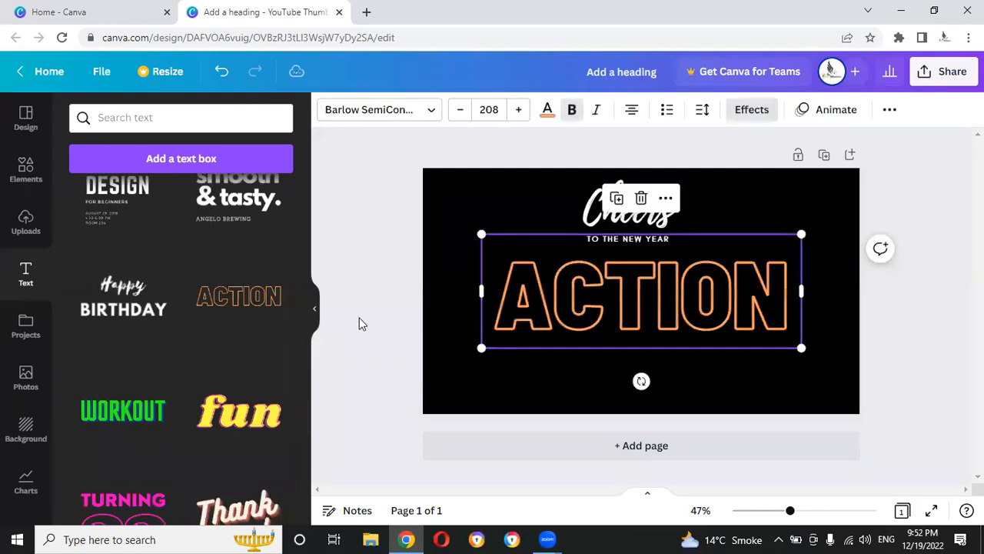
{"action": "left_click", "coordinate": [377, 302]}
{"action": "left_click", "coordinate": [529, 300]}
{"action": "left_click_drag", "start_coordinate": [531, 301], "coordinate": [514, 342]}
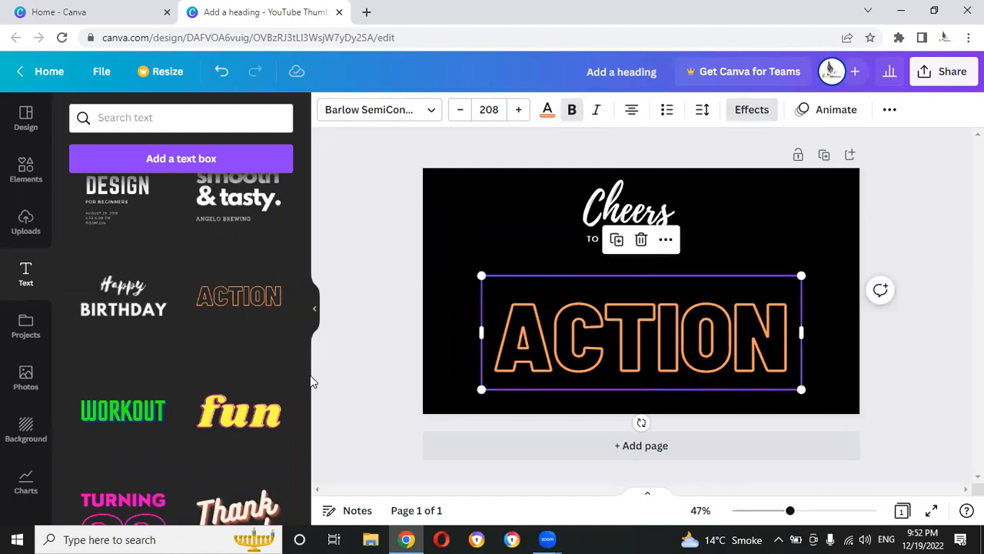
- Add the white "Photography Workshop COMPLETION" font combination to the page
{"action": "scroll", "coordinate": [216, 402], "scroll_direction": "down", "scroll_amount": 4}
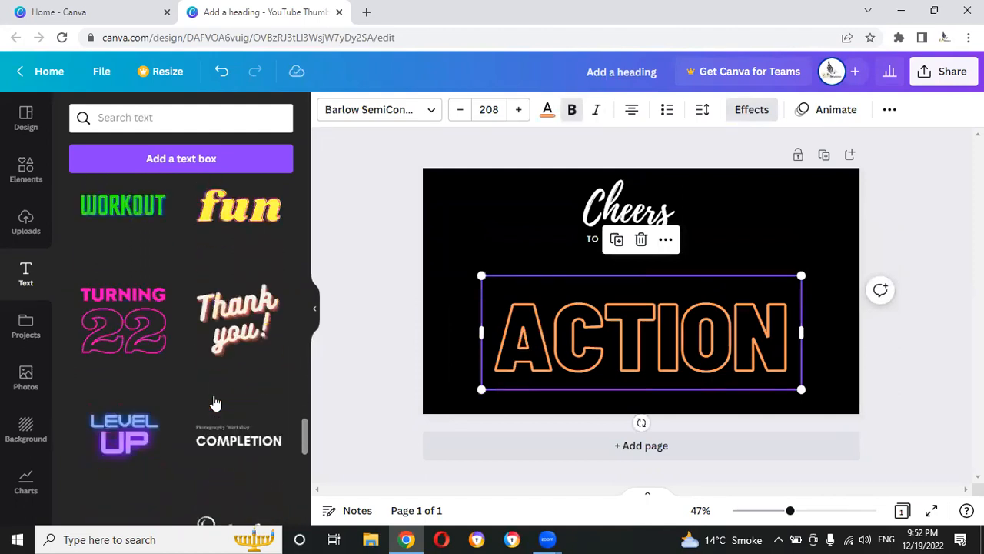
{"action": "scroll", "coordinate": [215, 402], "scroll_direction": "down", "scroll_amount": 3}
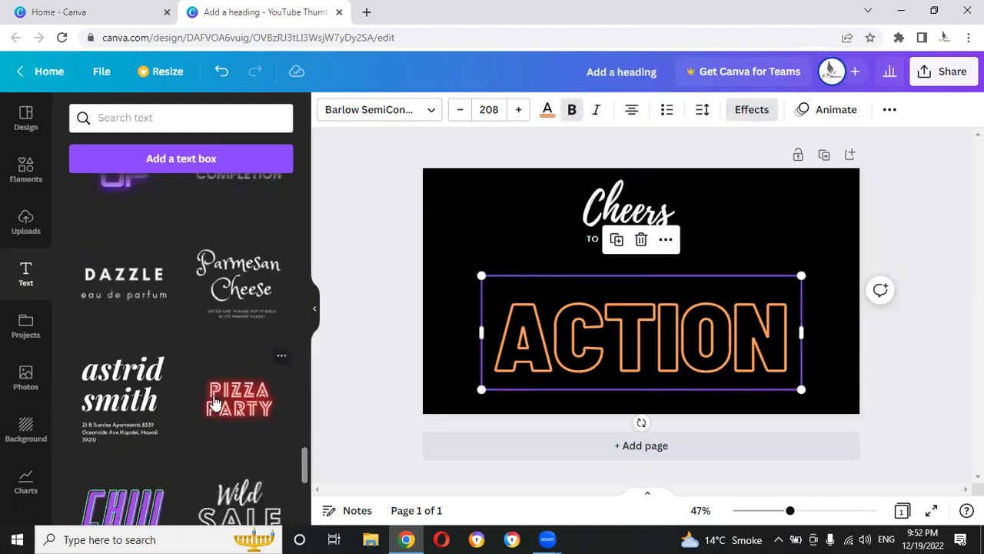
{"action": "scroll", "coordinate": [216, 402], "scroll_direction": "up", "scroll_amount": 7}
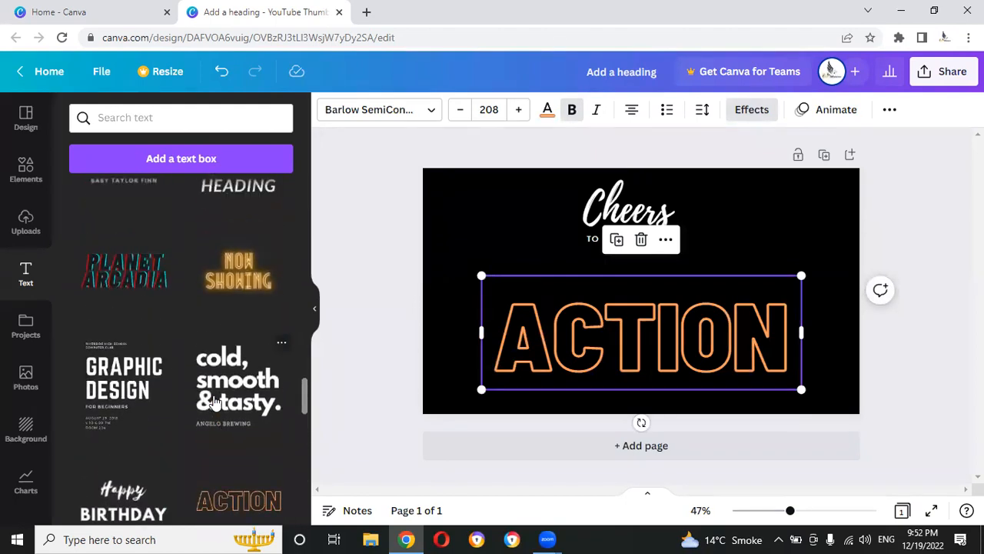
{"action": "scroll", "coordinate": [215, 402], "scroll_direction": "up", "scroll_amount": 6}
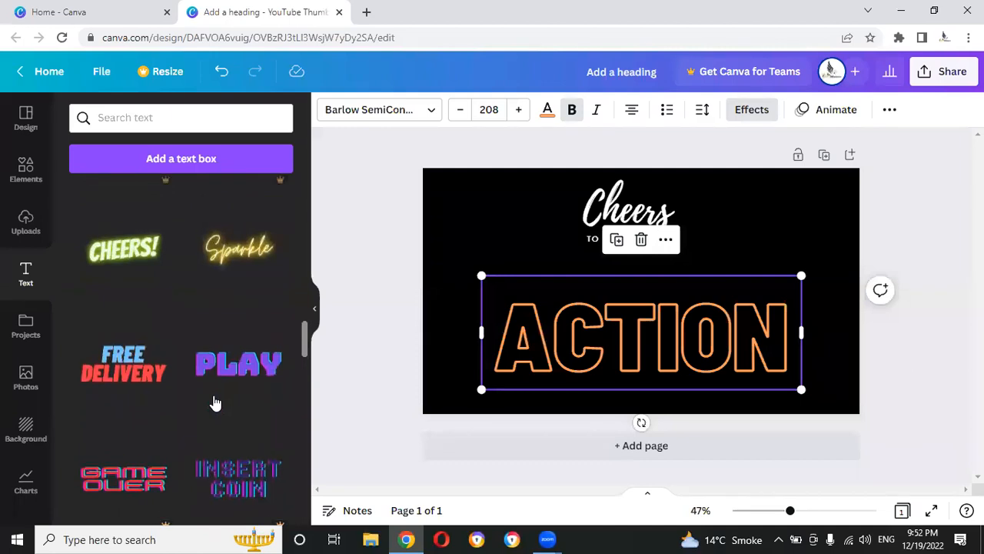
{"action": "scroll", "coordinate": [215, 403], "scroll_direction": "down", "scroll_amount": 10}
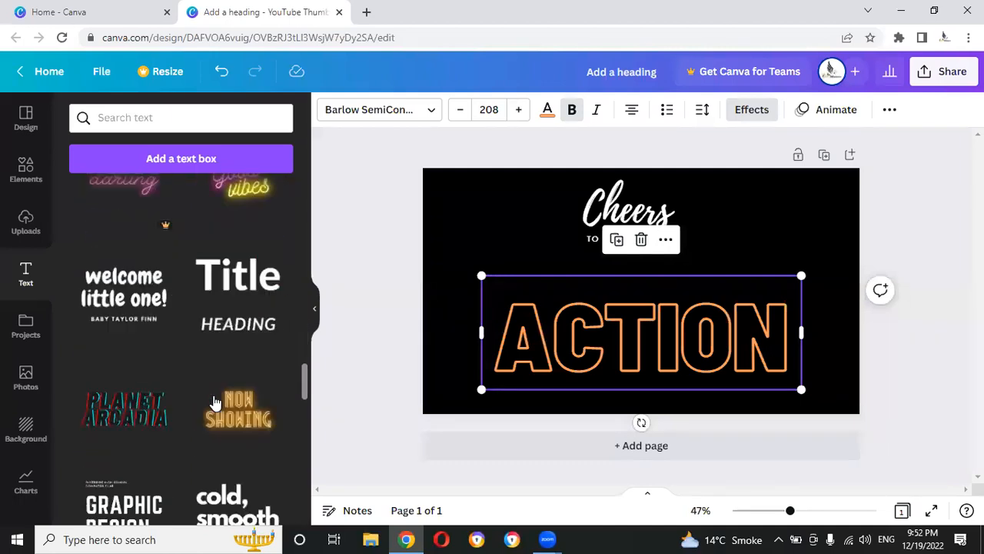
{"action": "scroll", "coordinate": [216, 393], "scroll_direction": "down", "scroll_amount": 7}
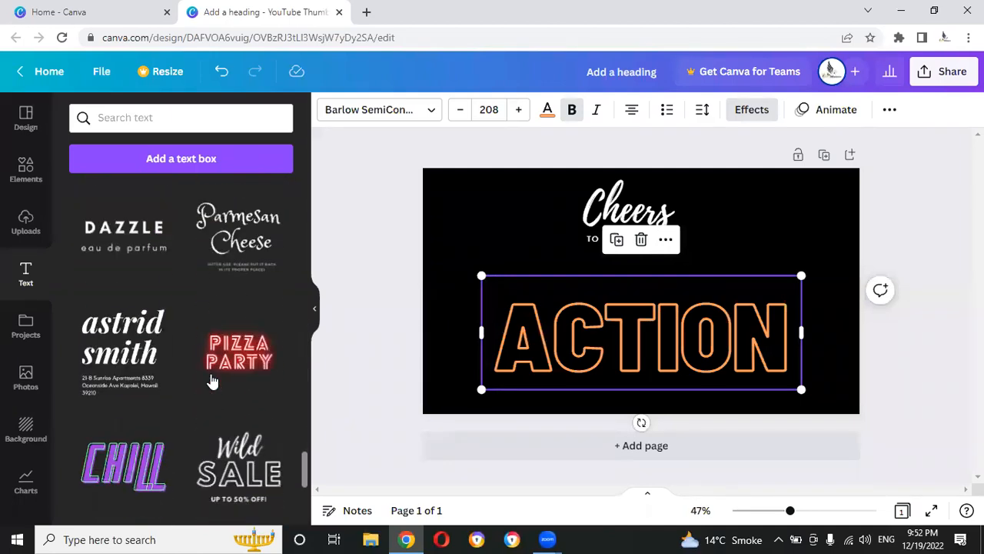
{"action": "scroll", "coordinate": [213, 381], "scroll_direction": "down", "scroll_amount": 1}
{"action": "left_click", "coordinate": [227, 283]}
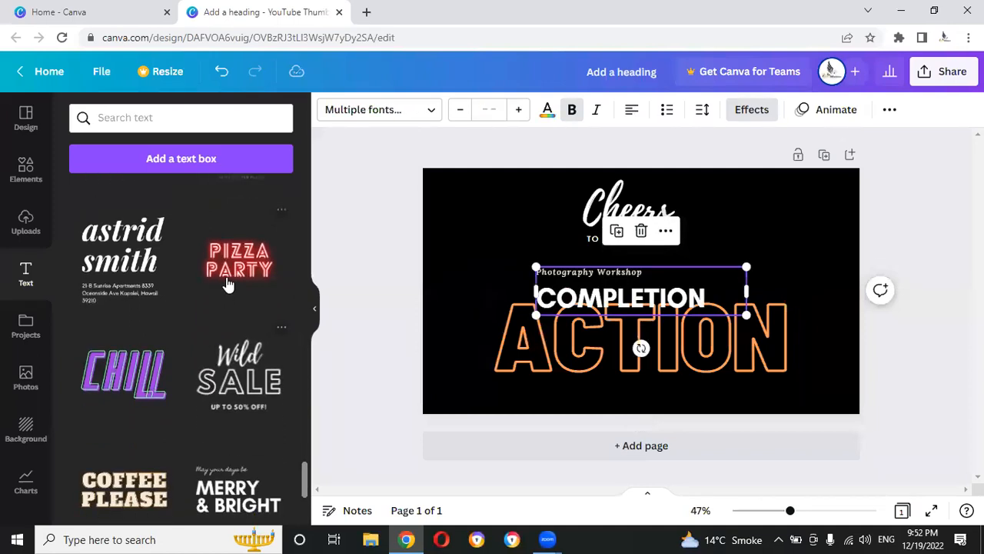
- Add the red neon "PIZZA PARTY" font combination, scale it down to font size 58.8 and place it in the page's upper-left corner
{"action": "left_click", "coordinate": [227, 283]}
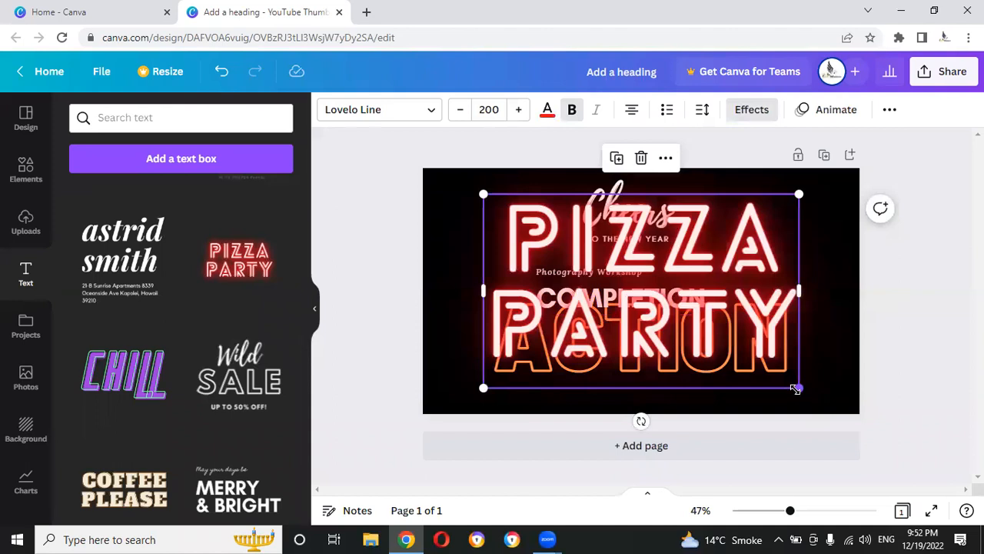
{"action": "left_click_drag", "start_coordinate": [797, 388], "coordinate": [565, 262]}
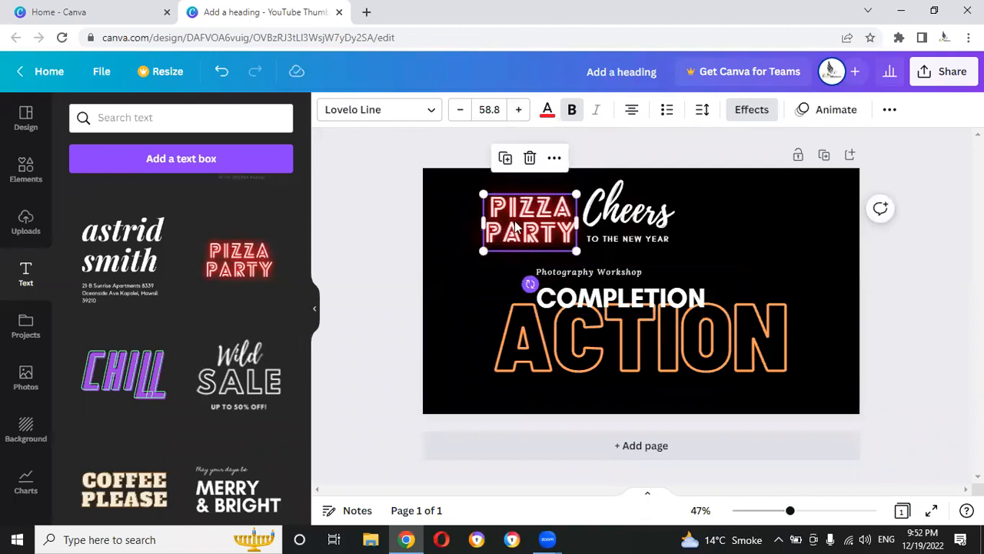
{"action": "left_click_drag", "start_coordinate": [513, 216], "coordinate": [474, 209]}
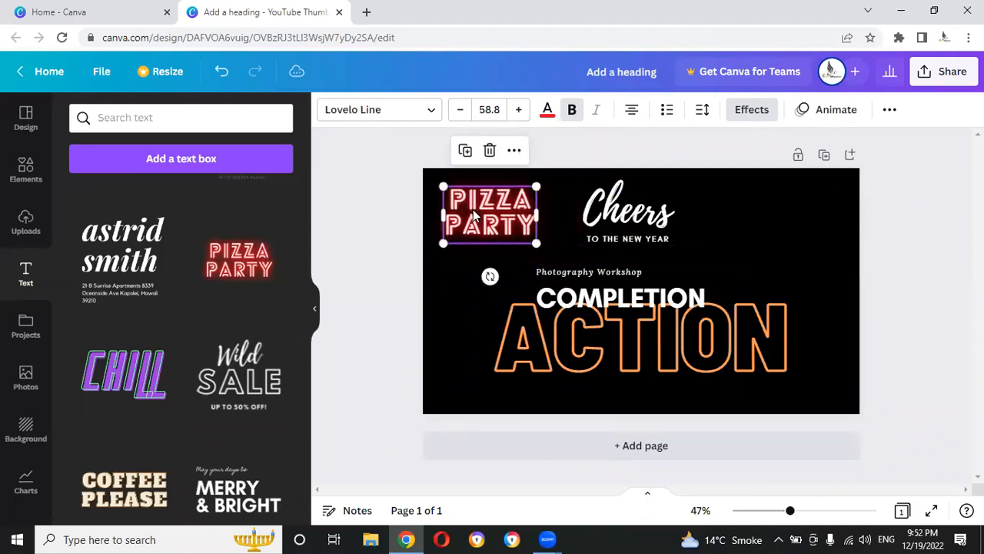
- Deselect the "PIZZA PARTY" text and look through the remaining ready-made font combinations
{"action": "scroll", "coordinate": [231, 269], "scroll_direction": "down", "scroll_amount": 2}
{"action": "scroll", "coordinate": [229, 268], "scroll_direction": "down", "scroll_amount": 5}
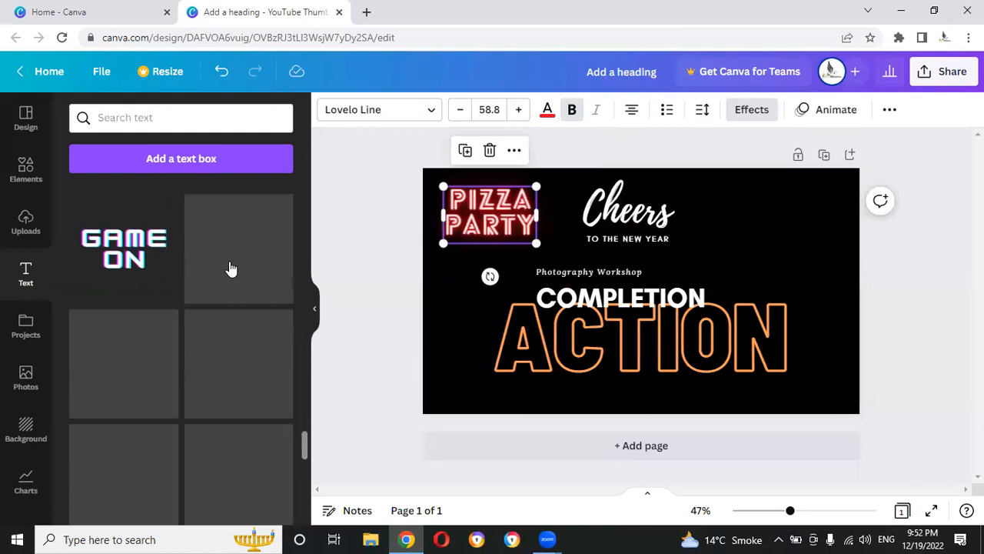
{"action": "scroll", "coordinate": [179, 307], "scroll_direction": "down", "scroll_amount": 8}
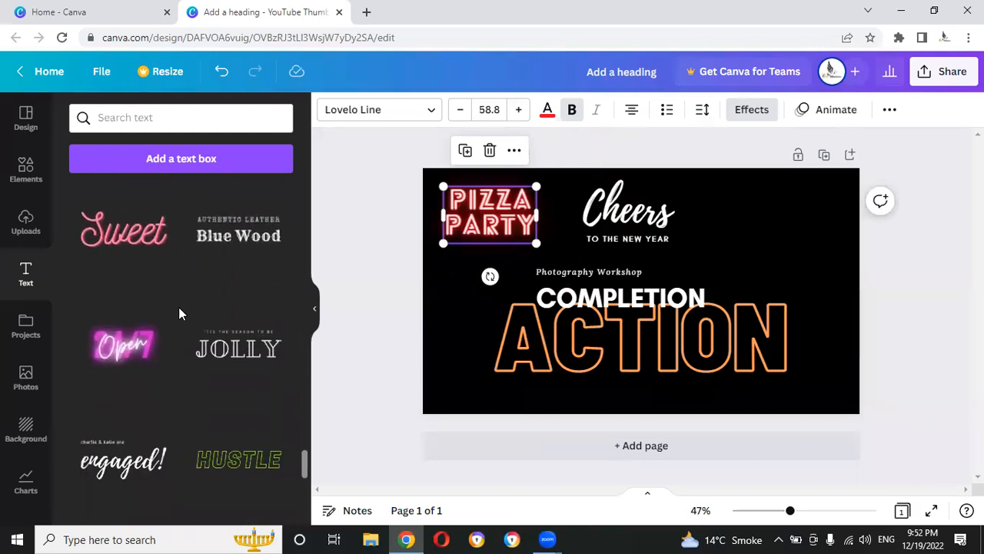
{"action": "scroll", "coordinate": [179, 307], "scroll_direction": "down", "scroll_amount": 10}
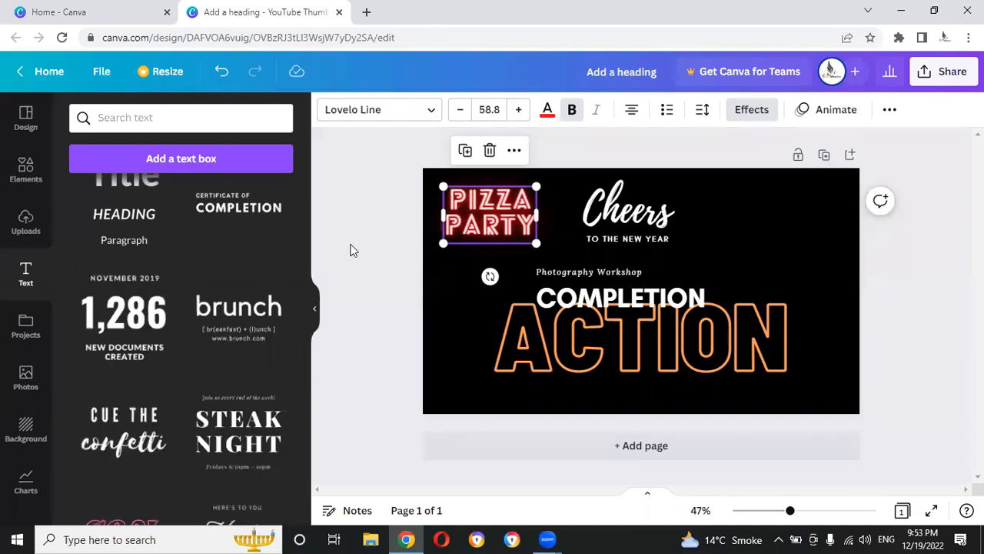
{"action": "left_click", "coordinate": [389, 204]}
{"action": "scroll", "coordinate": [140, 447], "scroll_direction": "down", "scroll_amount": 10}
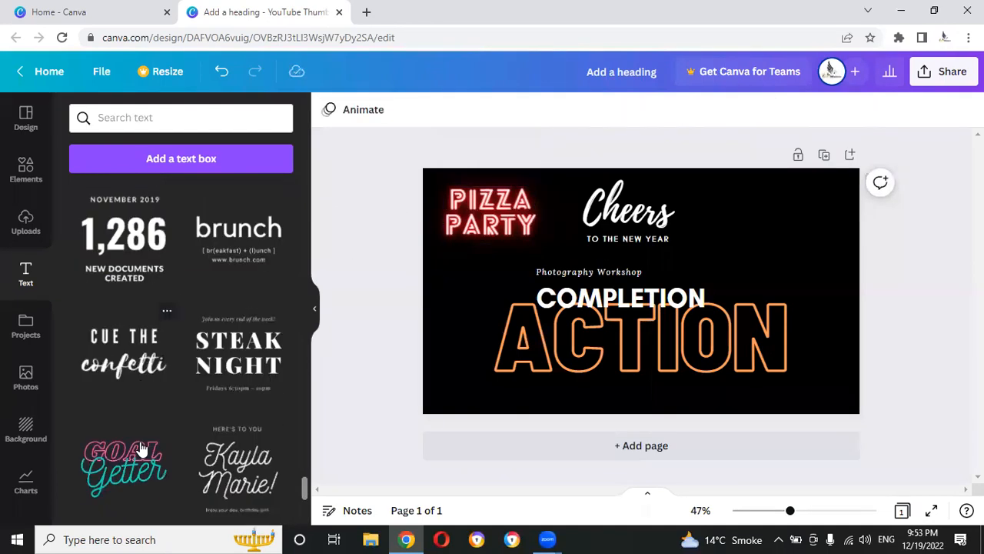
{"action": "scroll", "coordinate": [140, 448], "scroll_direction": "up", "scroll_amount": 5}
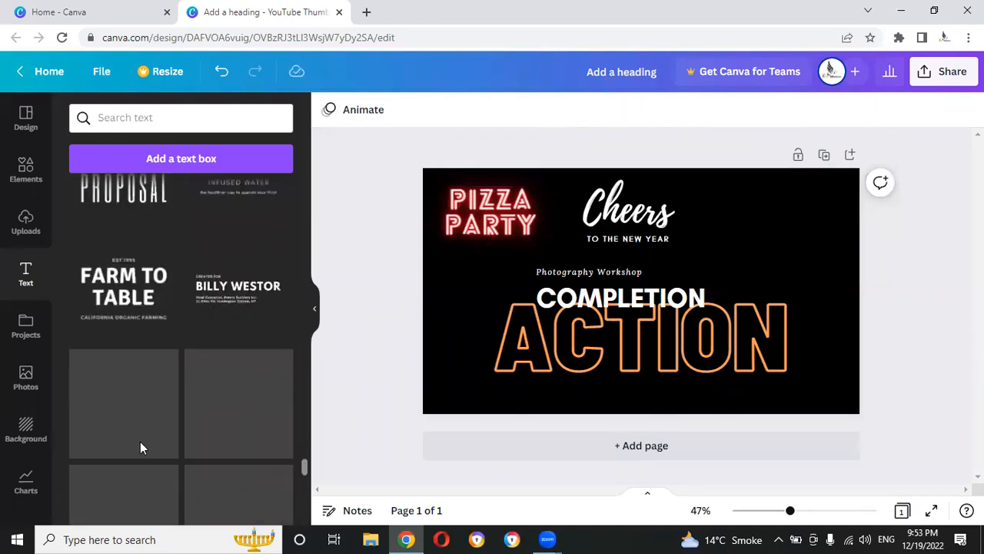
{"action": "scroll", "coordinate": [141, 450], "scroll_direction": "down", "scroll_amount": 6}
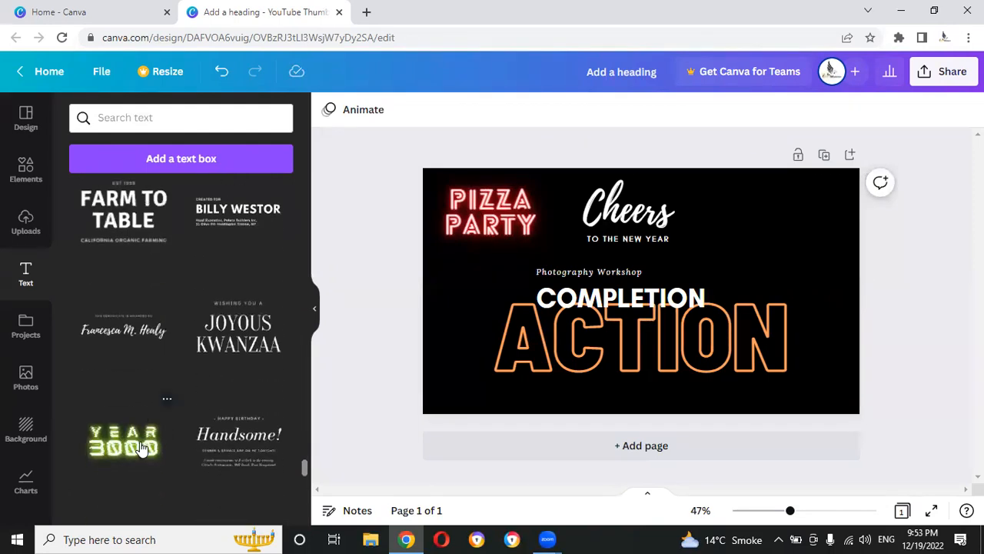
- Delete all the text elements from the black page at once
{"action": "left_click_drag", "start_coordinate": [375, 213], "coordinate": [727, 326]}
{"action": "key", "text": "Delete"}
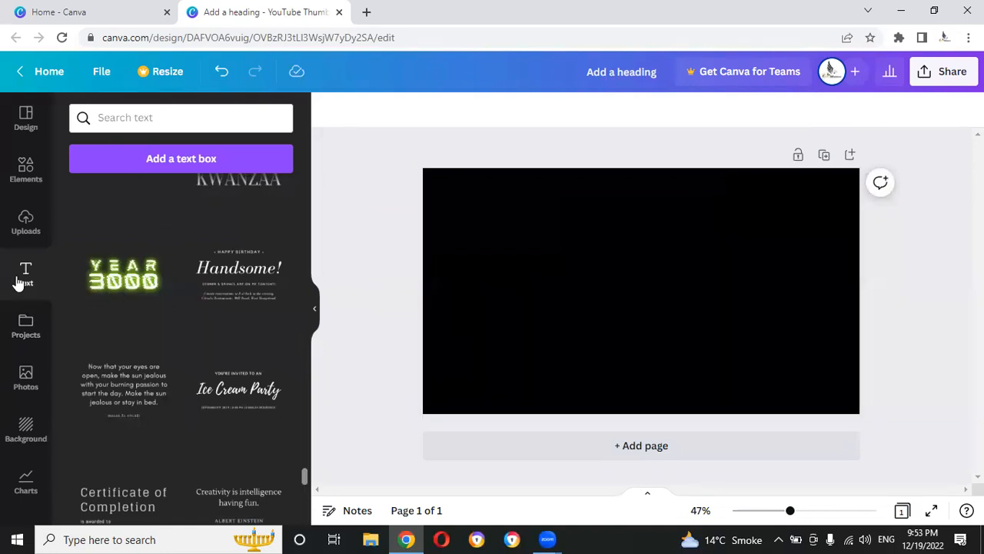
- Show the list of your own projects and remove the black background from the empty page
{"action": "left_click", "coordinate": [19, 338]}
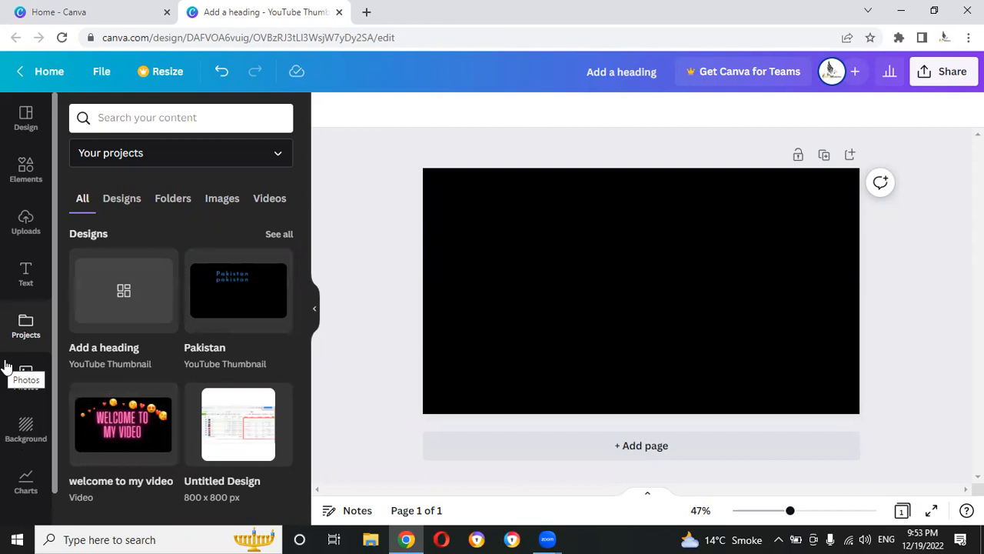
{"action": "mouse_move", "coordinate": [143, 306]}
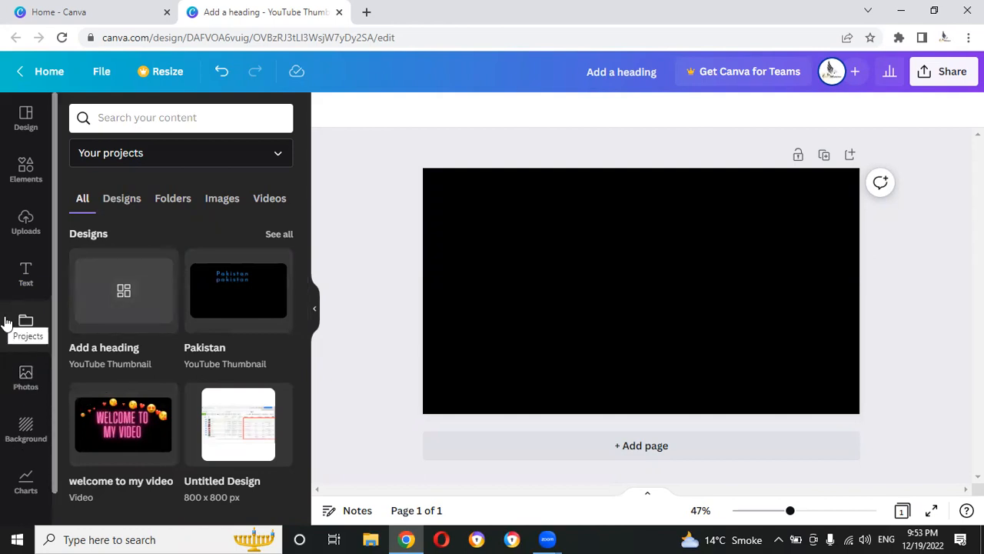
{"action": "scroll", "coordinate": [5, 323], "scroll_direction": "down", "scroll_amount": 1}
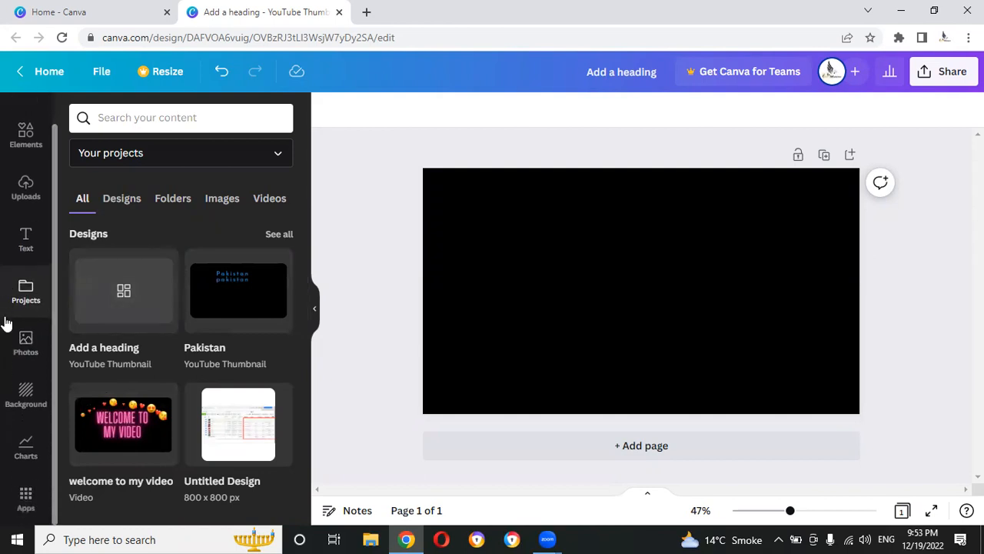
{"action": "left_click", "coordinate": [588, 292]}
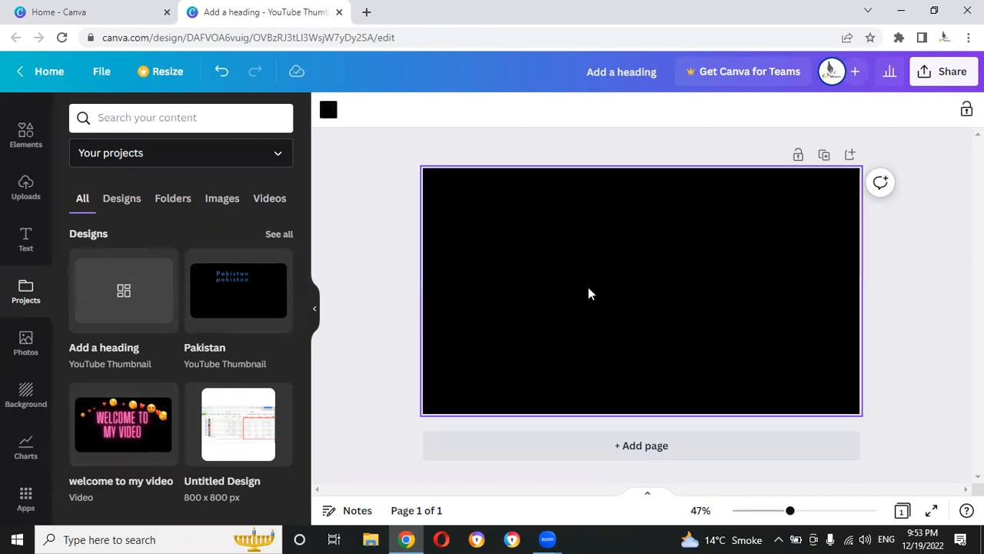
{"action": "key", "text": "Delete"}
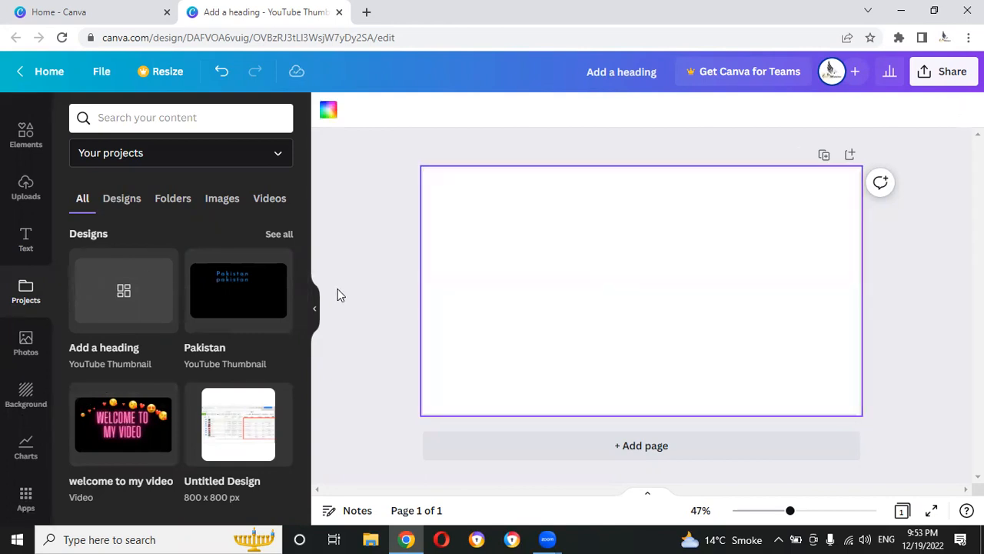
- Open the photo library and look through the trending photos
{"action": "left_click", "coordinate": [16, 370]}
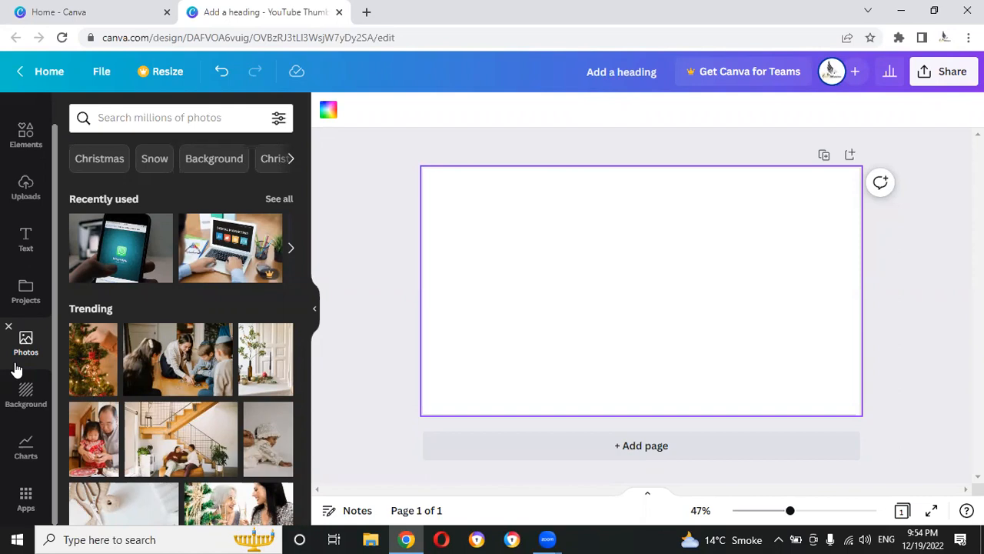
{"action": "scroll", "coordinate": [170, 374], "scroll_direction": "down", "scroll_amount": 10}
{"action": "scroll", "coordinate": [170, 368], "scroll_direction": "down", "scroll_amount": 3}
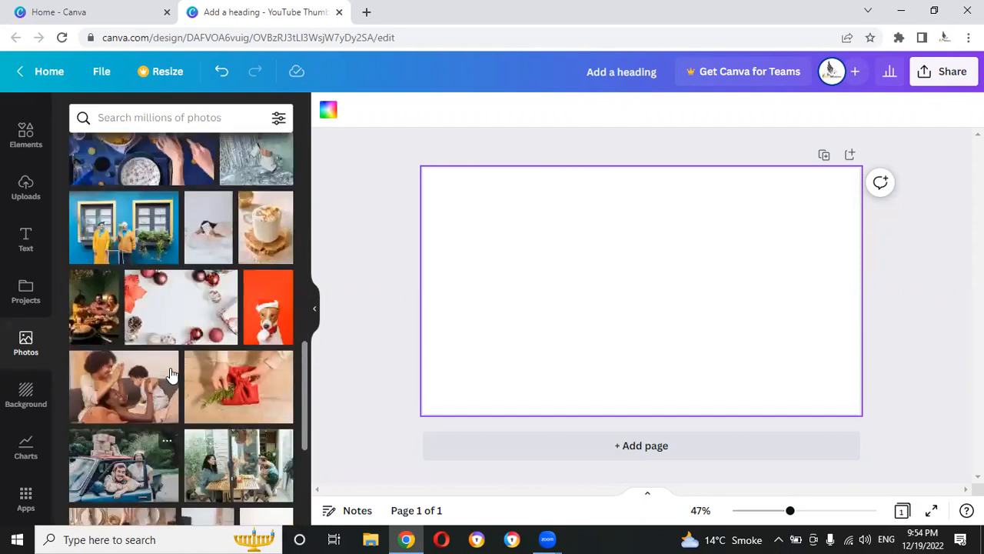
- Browse the trending photos and search the photo library for the recent term "food"
{"action": "scroll", "coordinate": [171, 375], "scroll_direction": "up", "scroll_amount": 1}
{"action": "scroll", "coordinate": [172, 376], "scroll_direction": "down", "scroll_amount": 2}
{"action": "scroll", "coordinate": [172, 375], "scroll_direction": "up", "scroll_amount": 2}
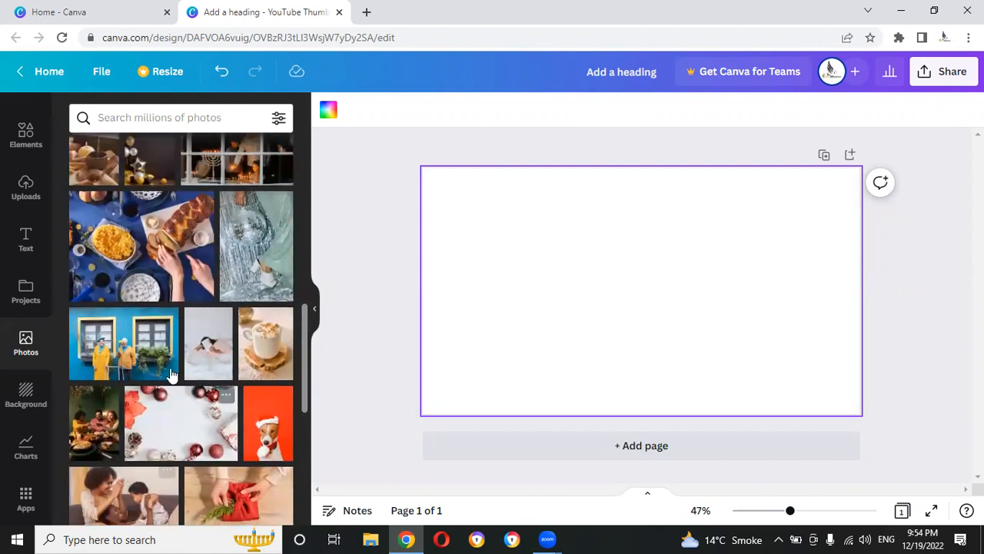
{"action": "left_click", "coordinate": [177, 118]}
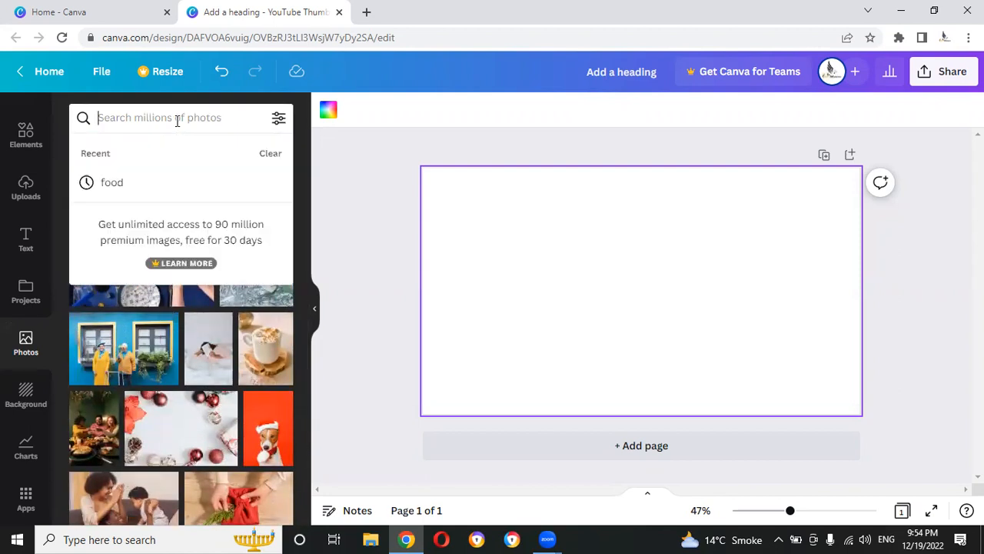
{"action": "left_click", "coordinate": [154, 173]}
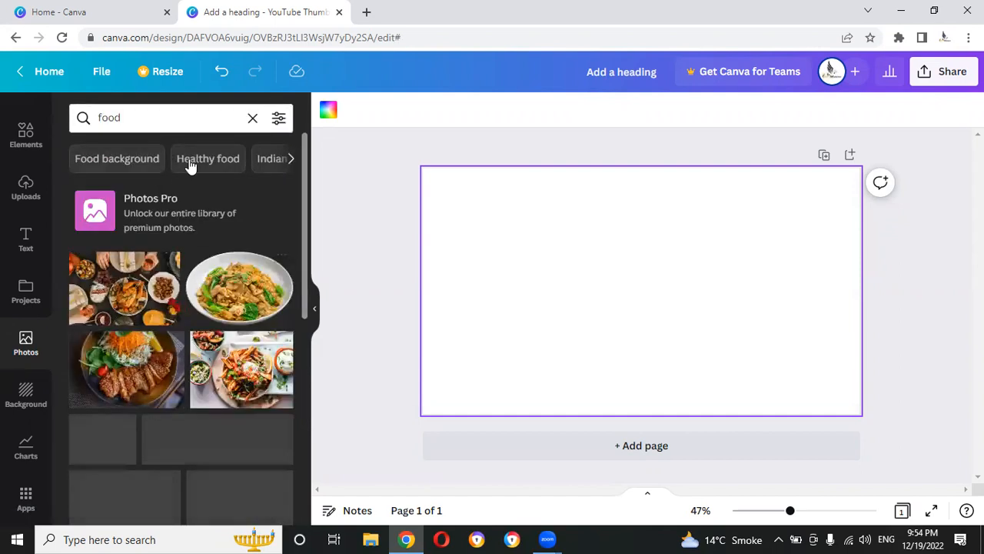
- Clear the "food" search in the photo library and open the backgrounds library
{"action": "left_click", "coordinate": [196, 120]}
{"action": "key", "text": "BackSpace"}
{"action": "key", "text": "BackSpace"}
{"action": "key", "text": "BackSpace"}
{"action": "key", "text": "BackSpace"}
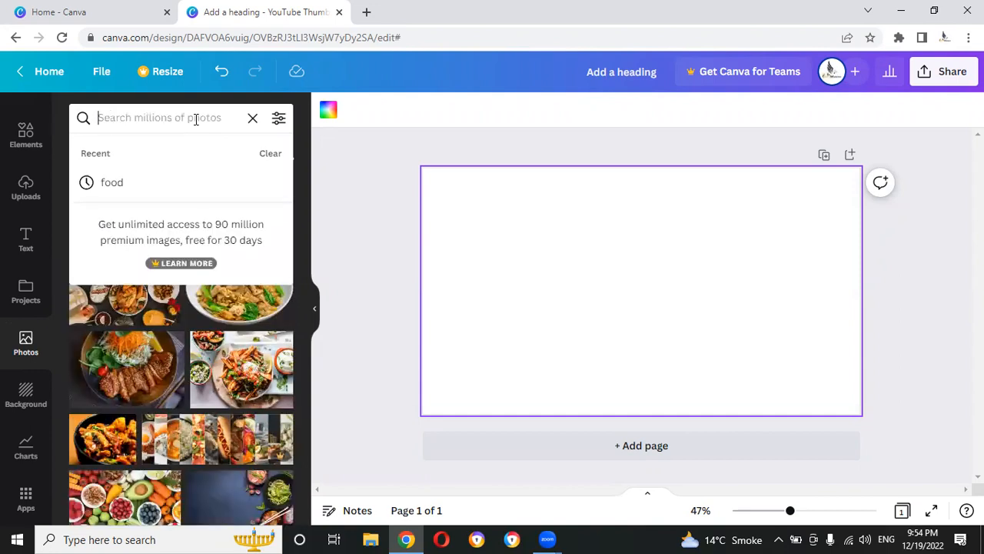
{"action": "left_click", "coordinate": [361, 188]}
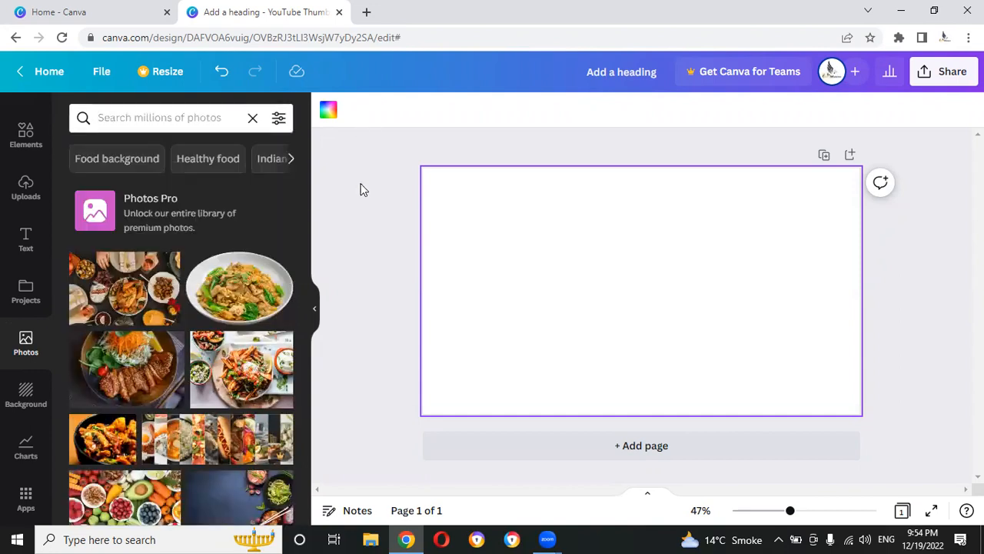
{"action": "left_click", "coordinate": [253, 118]}
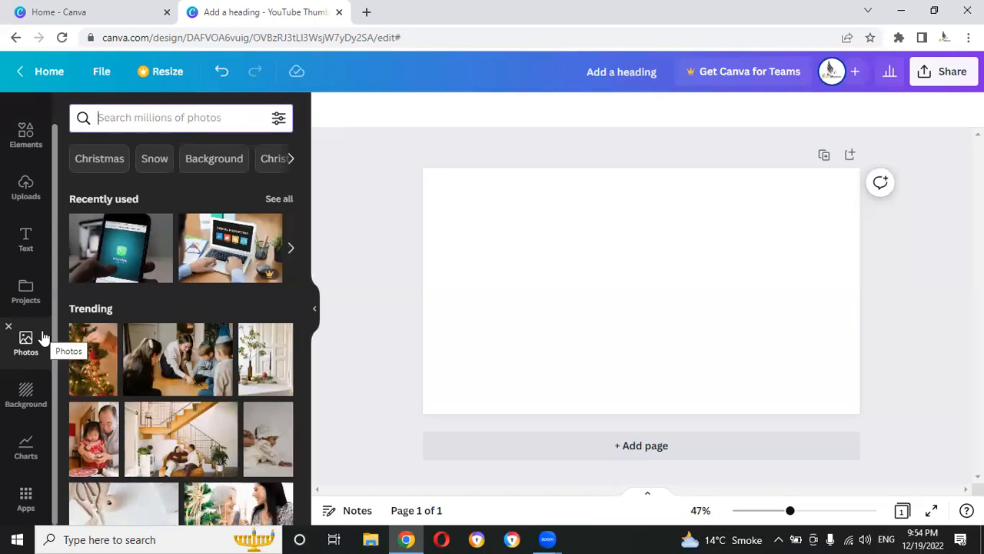
{"action": "left_click", "coordinate": [26, 395]}
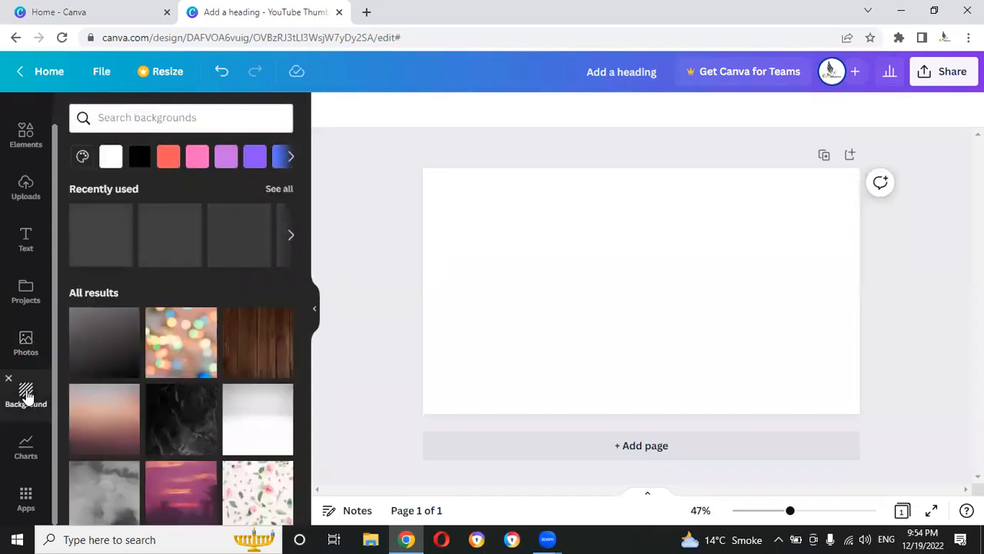
- Try black, several greys, white and dark blue from the default colours on the empty page, ending with medium blue
{"action": "left_click", "coordinate": [438, 357]}
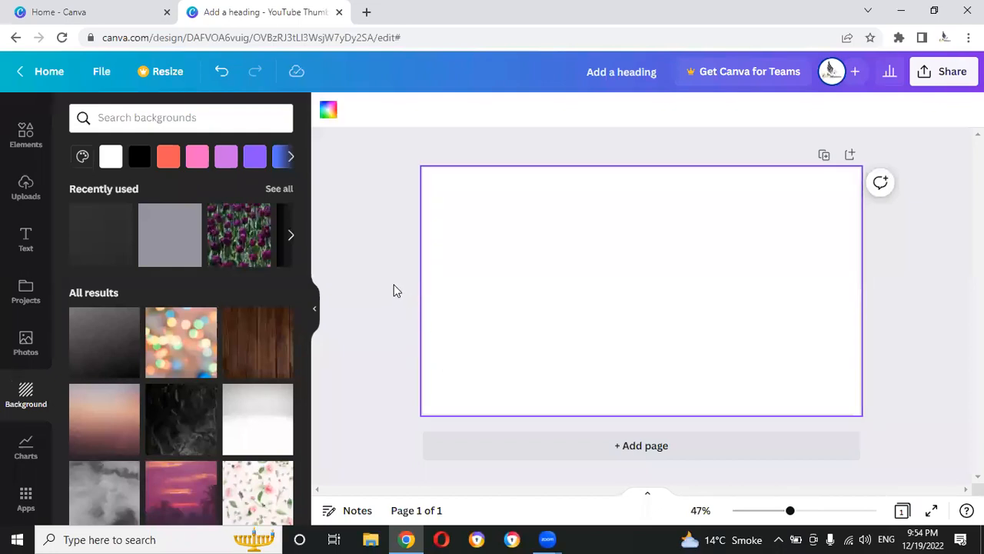
{"action": "left_click", "coordinate": [328, 115]}
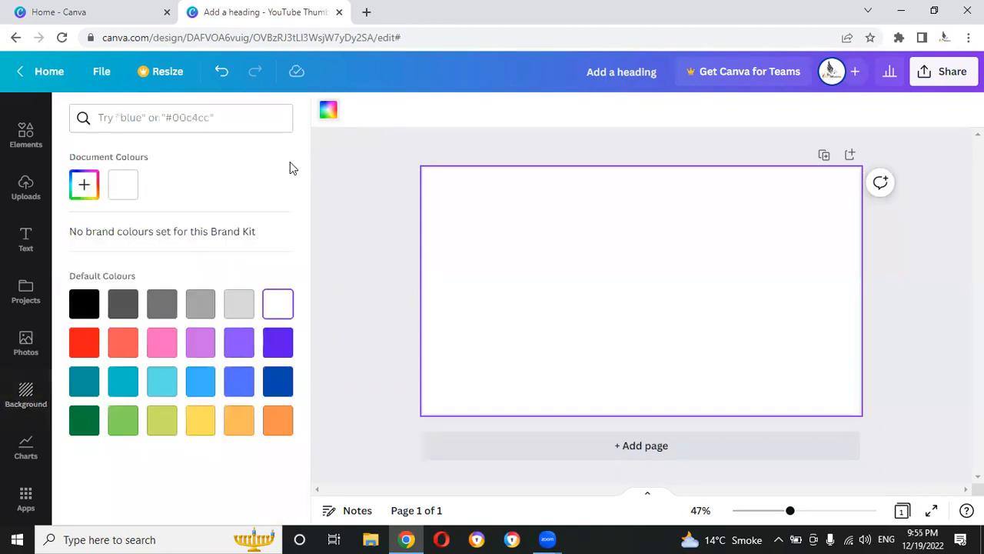
{"action": "left_click", "coordinate": [91, 308]}
{"action": "left_click", "coordinate": [132, 305]}
{"action": "left_click", "coordinate": [163, 303]}
{"action": "left_click", "coordinate": [209, 301]}
{"action": "left_click", "coordinate": [243, 300]}
{"action": "left_click", "coordinate": [289, 307]}
{"action": "left_click", "coordinate": [276, 378]}
{"action": "left_click", "coordinate": [238, 384]}
{"action": "left_click", "coordinate": [371, 277]}
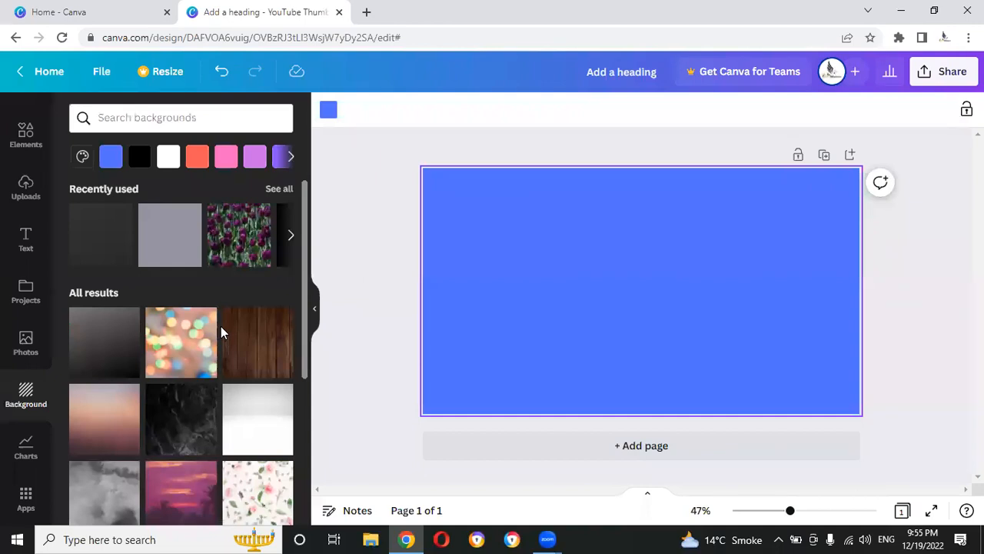
- Try the dark wood, grey clouds, blue gradient and black fire-embers images in turn as the page background
{"action": "left_click", "coordinate": [250, 336]}
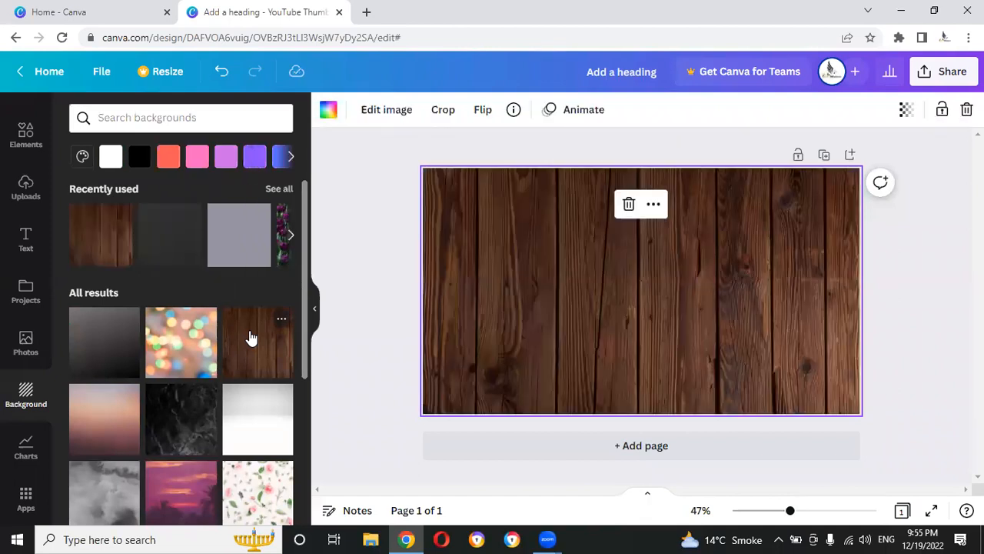
{"action": "scroll", "coordinate": [155, 385], "scroll_direction": "down", "scroll_amount": 5}
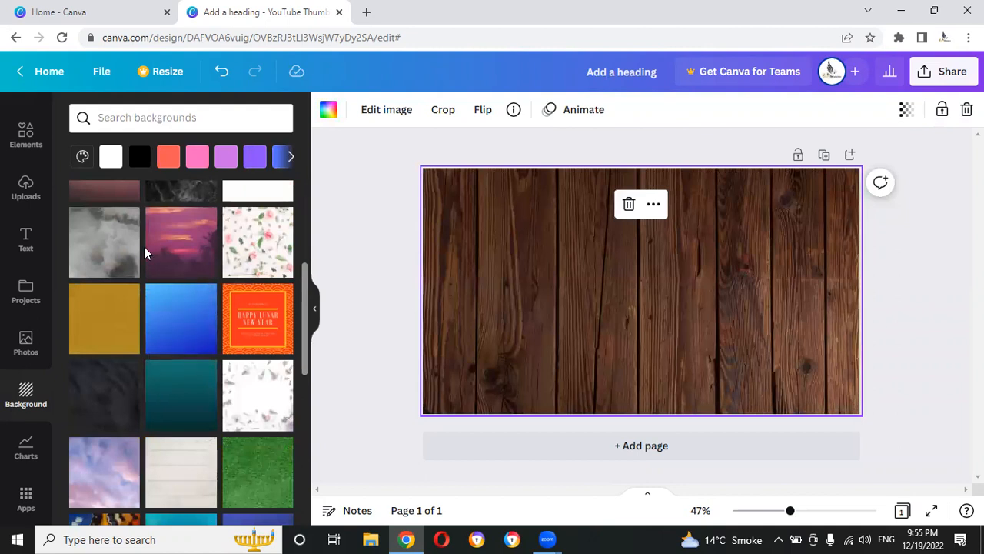
{"action": "left_click", "coordinate": [119, 253]}
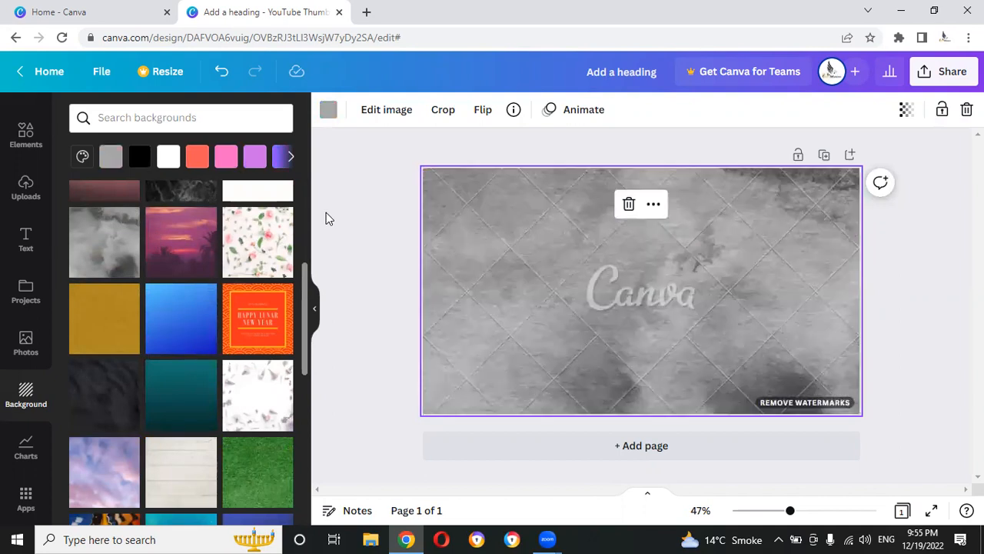
{"action": "left_click", "coordinate": [175, 318]}
{"action": "scroll", "coordinate": [174, 319], "scroll_direction": "down", "scroll_amount": 3}
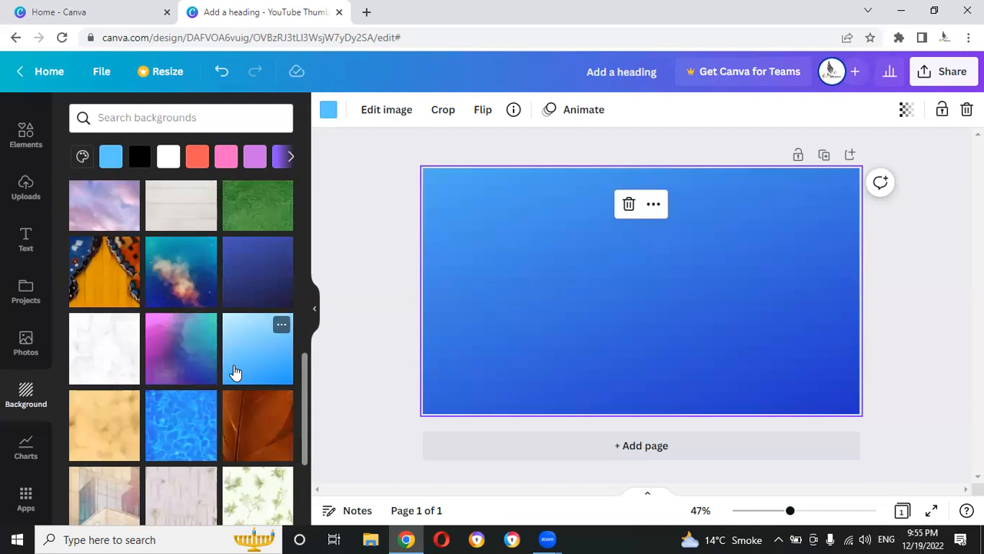
{"action": "scroll", "coordinate": [235, 371], "scroll_direction": "down", "scroll_amount": 4}
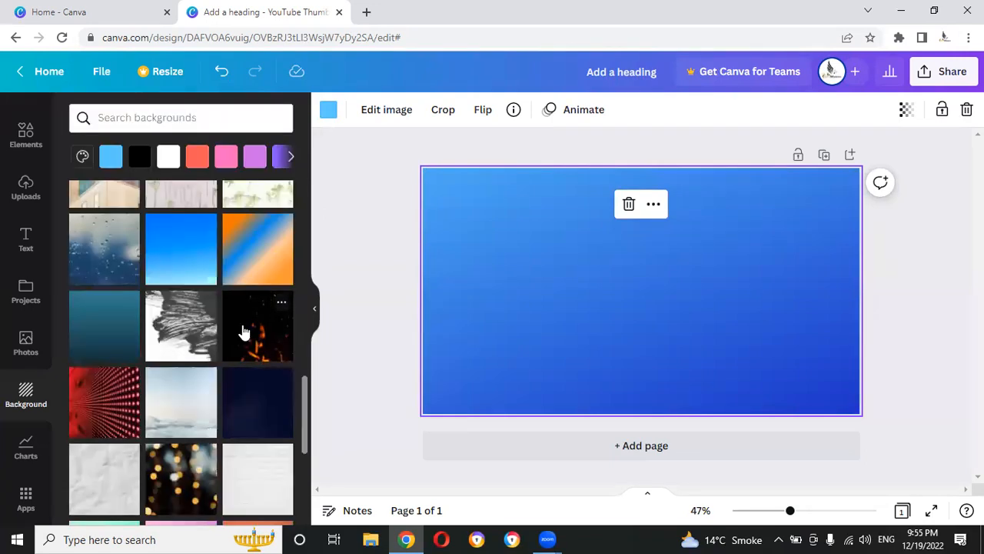
{"action": "left_click", "coordinate": [242, 332]}
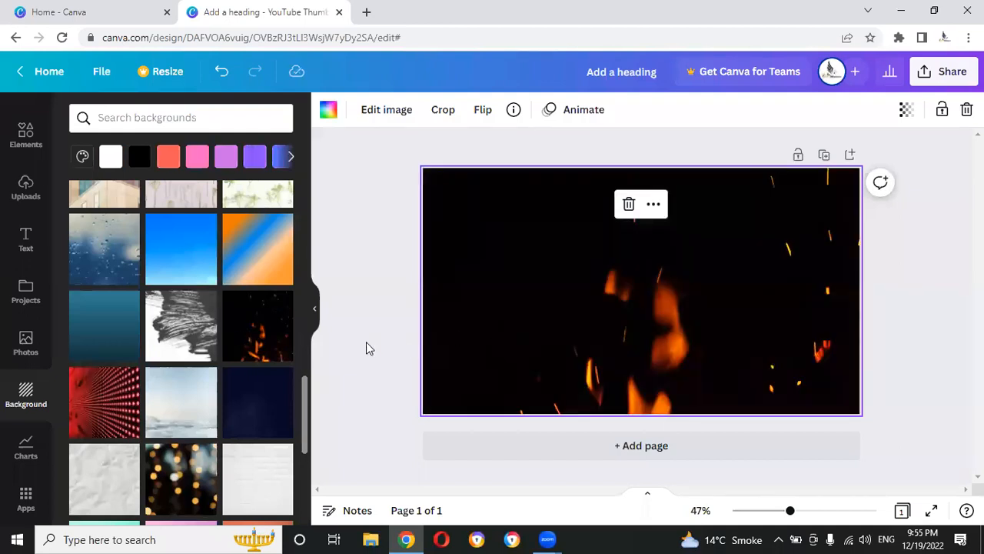
- Look further through the backgrounds and try the red petal image, then the flying bonfire sparks, on the page
{"action": "scroll", "coordinate": [171, 339], "scroll_direction": "down", "scroll_amount": 5}
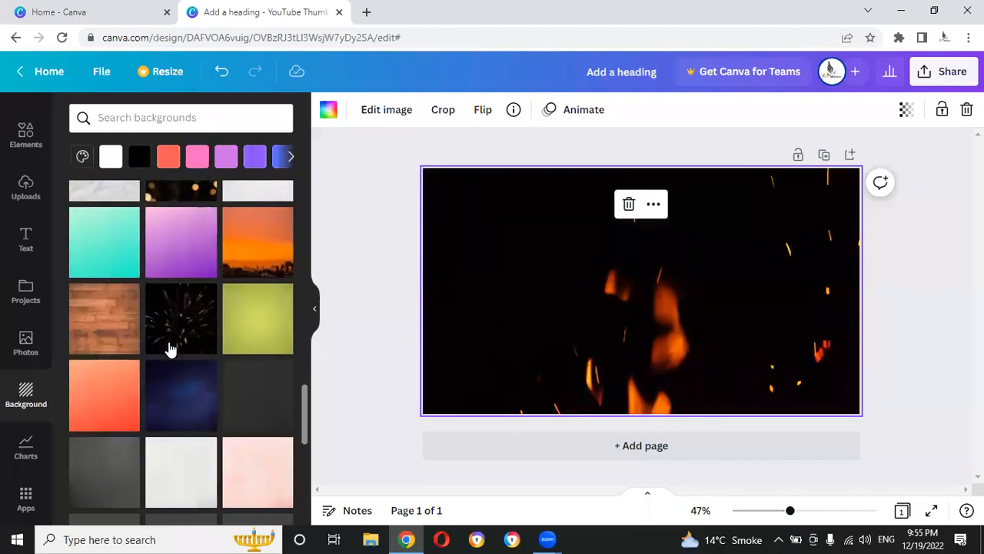
{"action": "scroll", "coordinate": [170, 349], "scroll_direction": "down", "scroll_amount": 5}
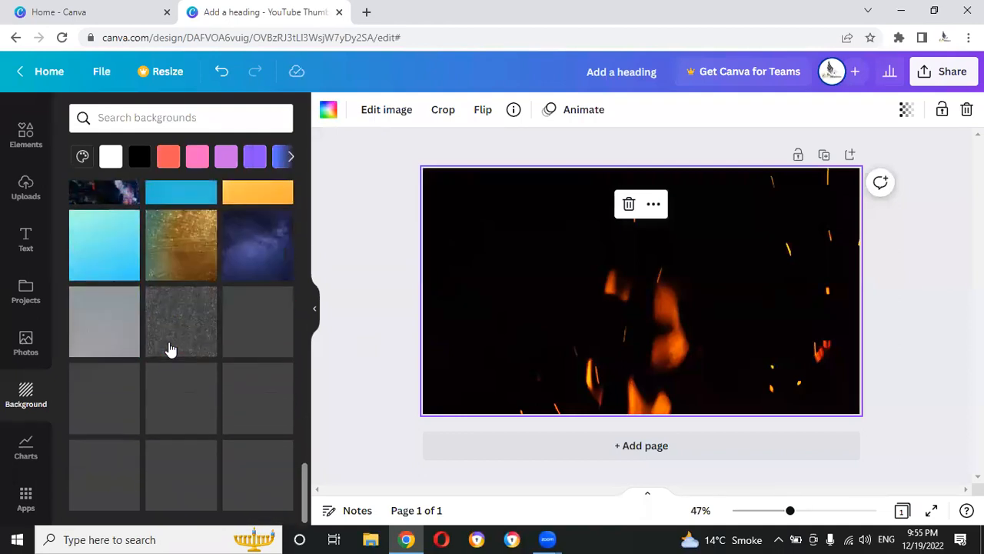
{"action": "scroll", "coordinate": [171, 349], "scroll_direction": "down", "scroll_amount": 3}
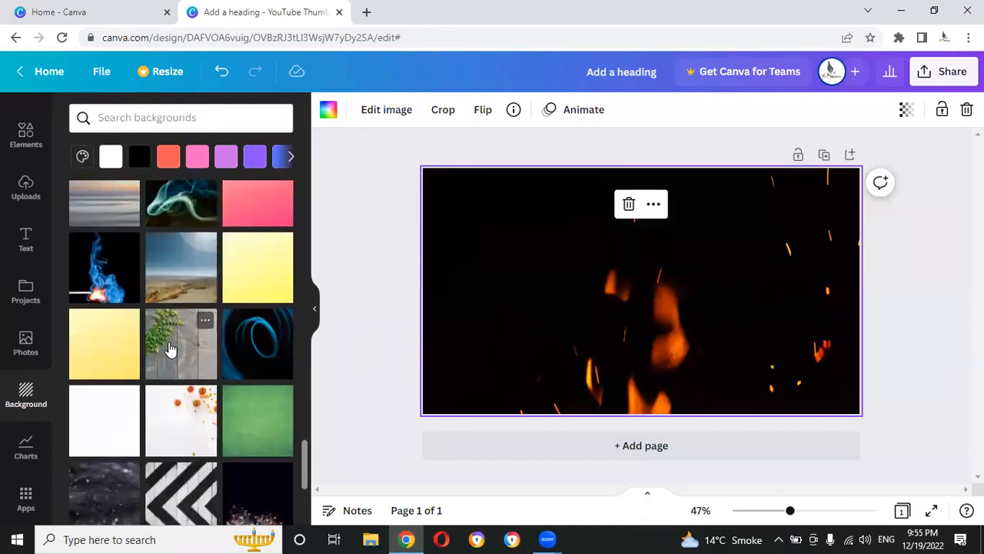
{"action": "scroll", "coordinate": [171, 349], "scroll_direction": "down", "scroll_amount": 3}
{"action": "scroll", "coordinate": [171, 349], "scroll_direction": "down", "scroll_amount": 5}
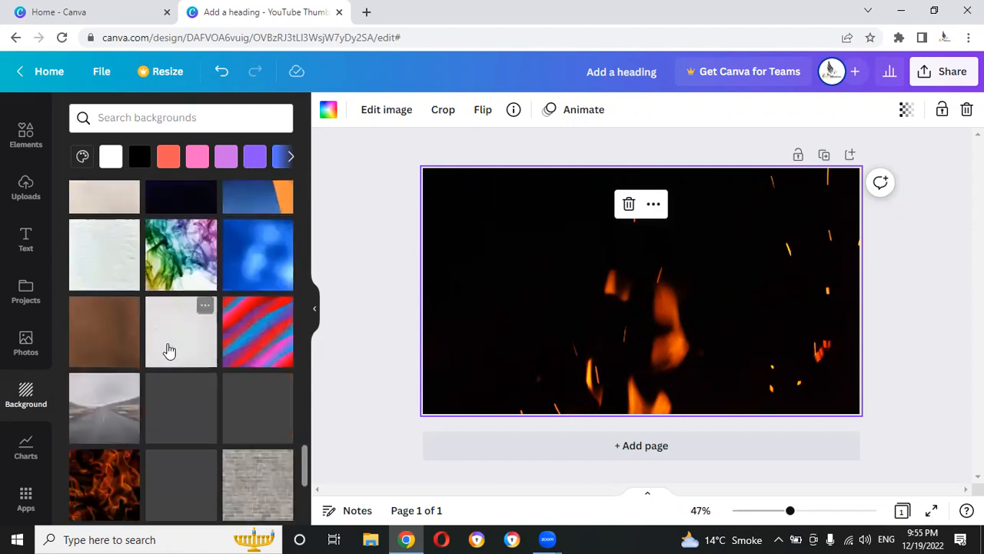
{"action": "scroll", "coordinate": [169, 351], "scroll_direction": "down", "scroll_amount": 3}
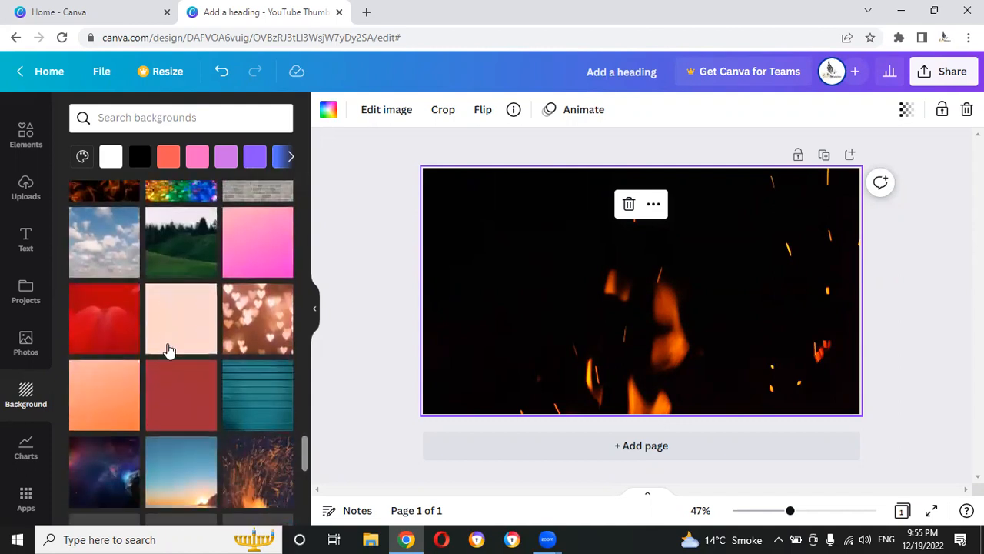
{"action": "left_click", "coordinate": [117, 331]}
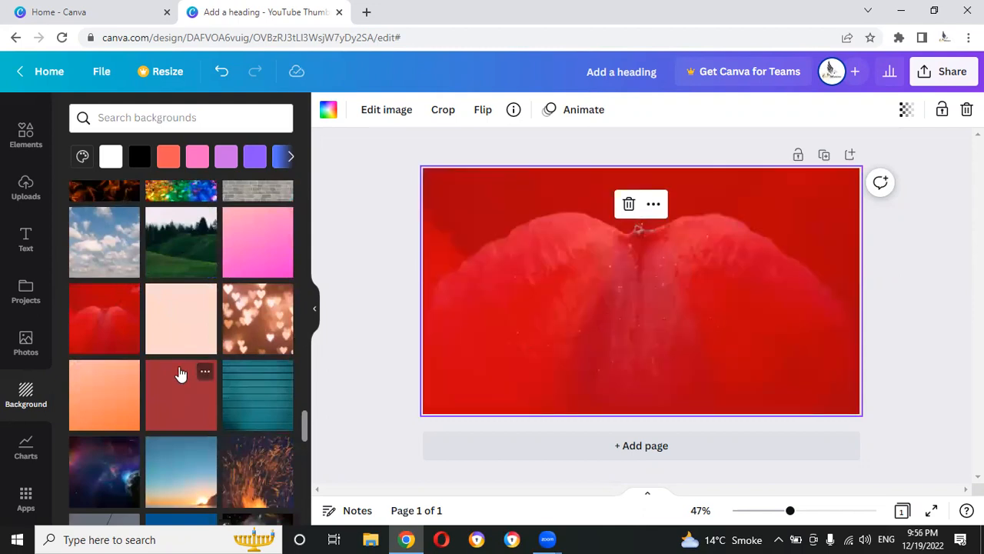
{"action": "scroll", "coordinate": [178, 374], "scroll_direction": "down", "scroll_amount": 3}
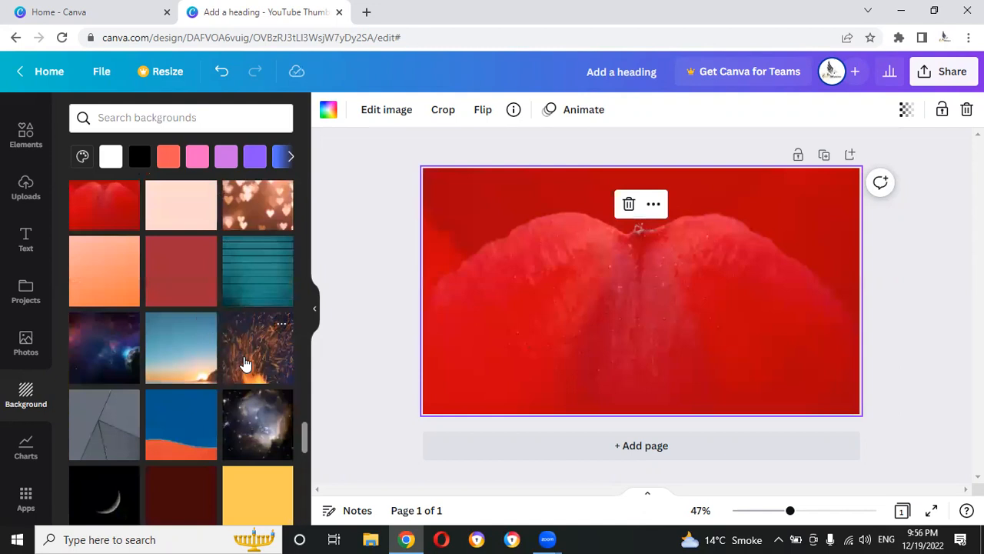
{"action": "left_click", "coordinate": [243, 363]}
{"action": "scroll", "coordinate": [153, 406], "scroll_direction": "down", "scroll_amount": 2}
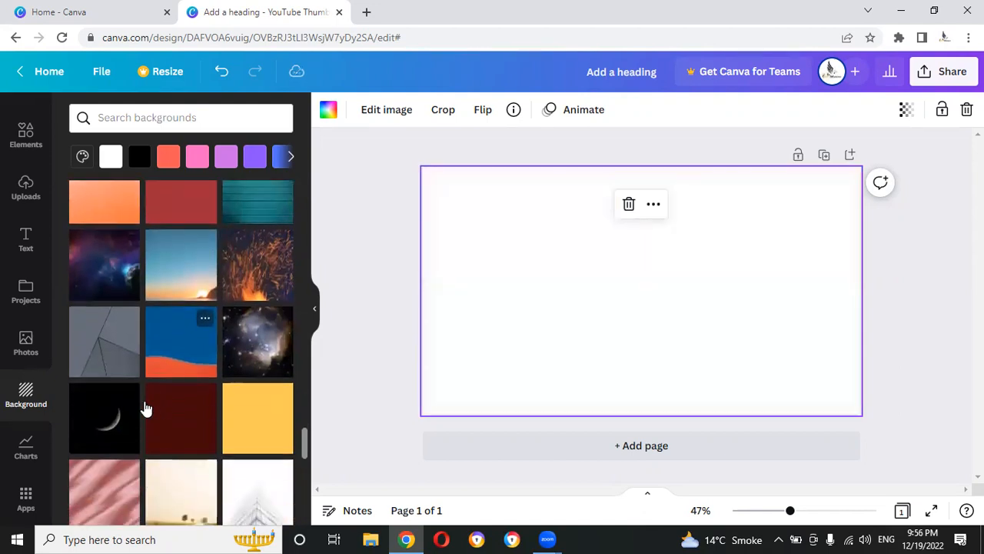
- Search the backgrounds for "dark", try the fire embers and misty forest, and apply the dark blue gradient to the page
{"action": "left_click", "coordinate": [177, 115]}
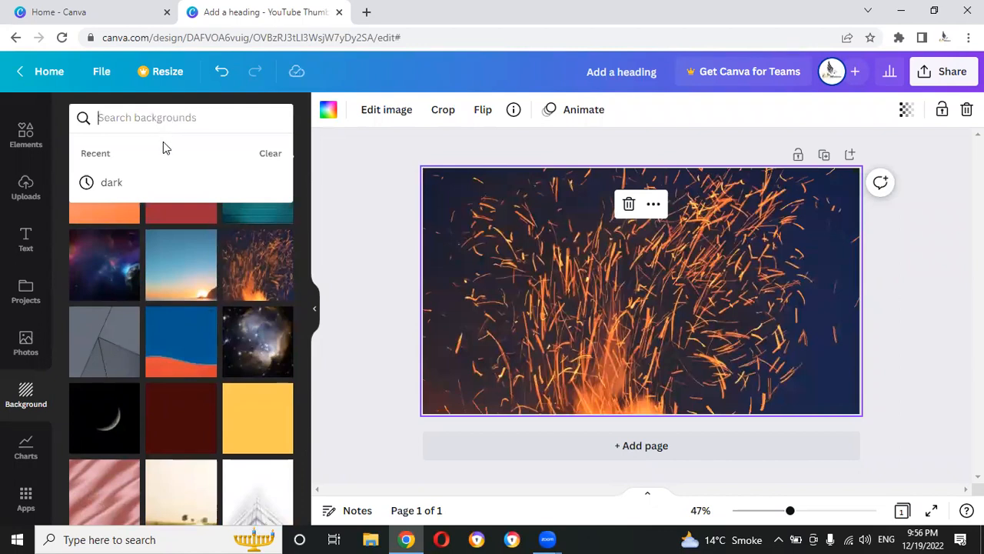
{"action": "left_click", "coordinate": [145, 181]}
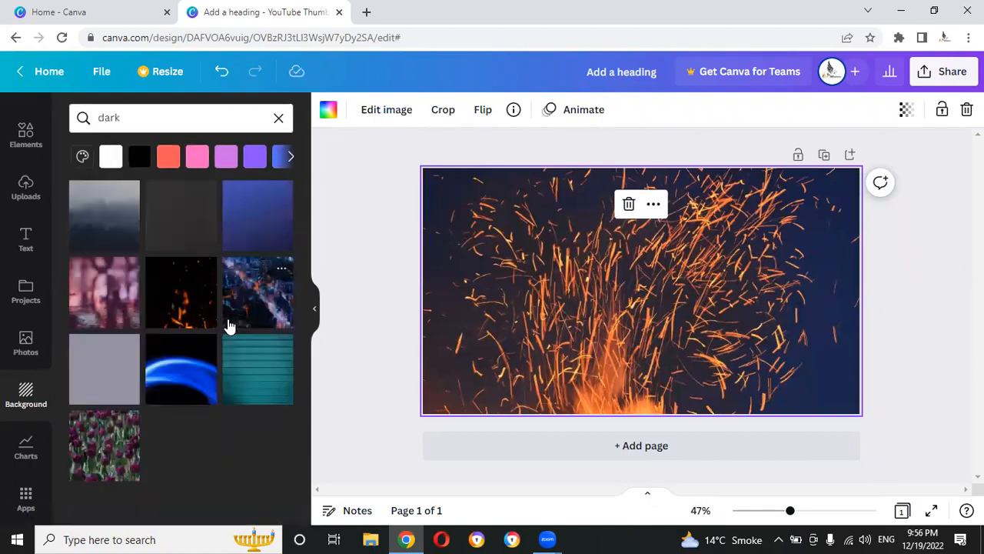
{"action": "left_click", "coordinate": [174, 278]}
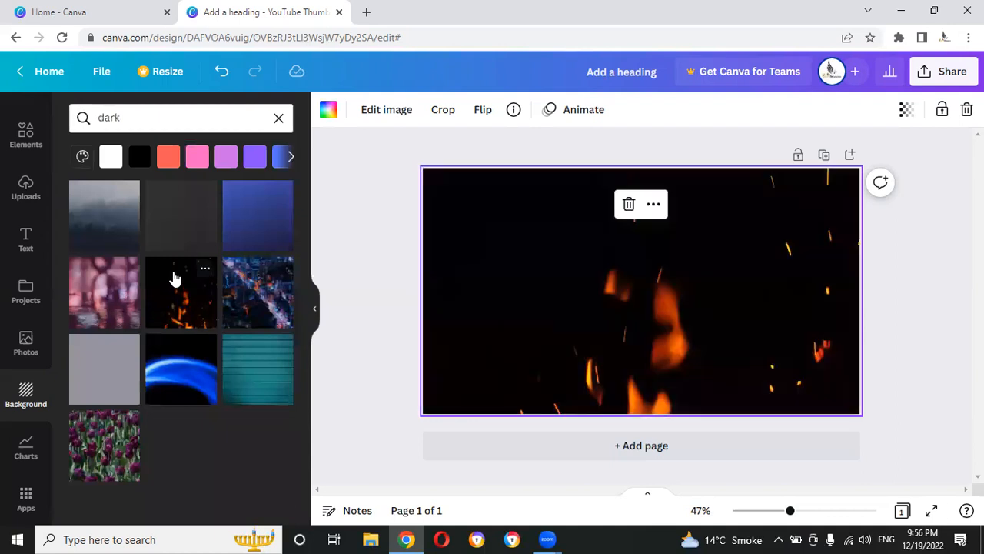
{"action": "left_click", "coordinate": [121, 235]}
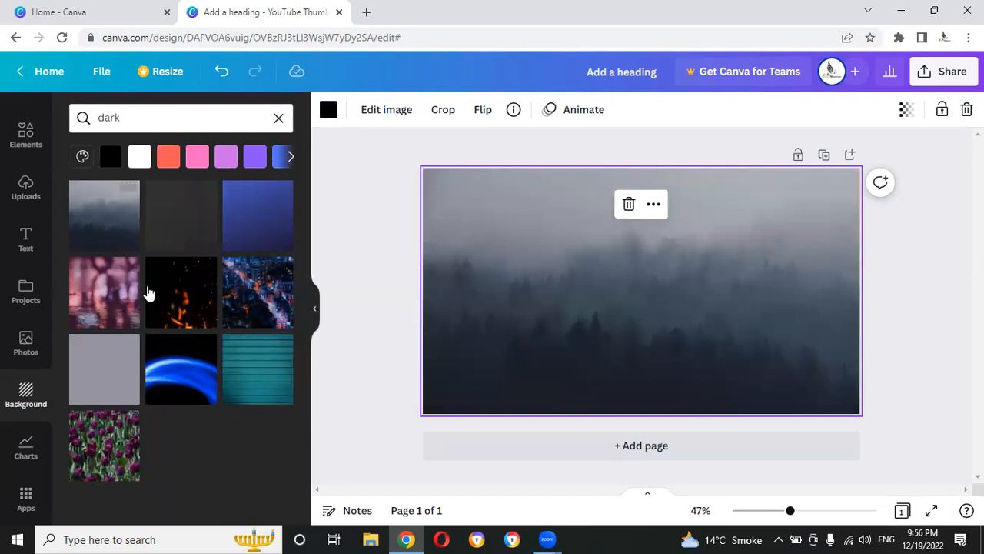
{"action": "left_click", "coordinate": [258, 251]}
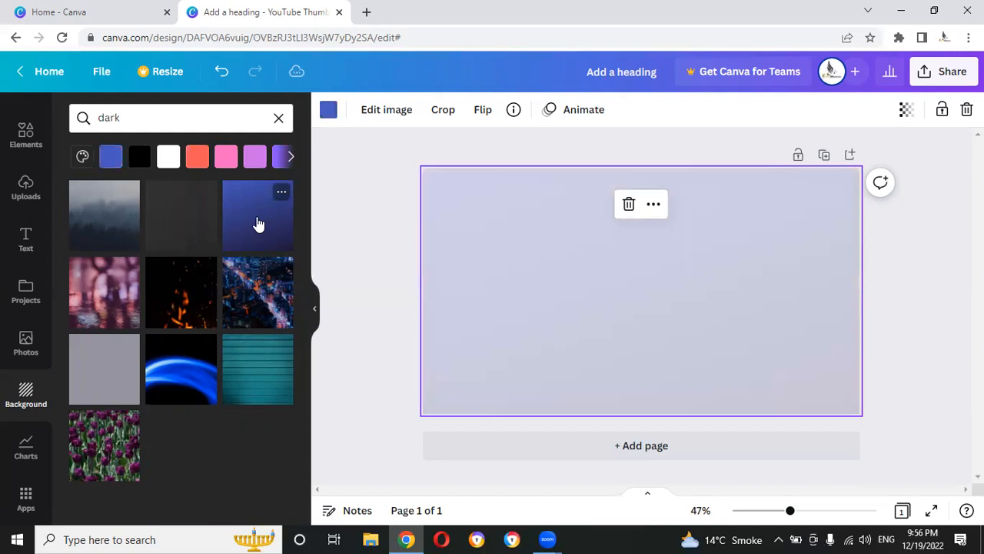
- Clear the "dark" search and look through the full collection of backgrounds
{"action": "left_click", "coordinate": [278, 118]}
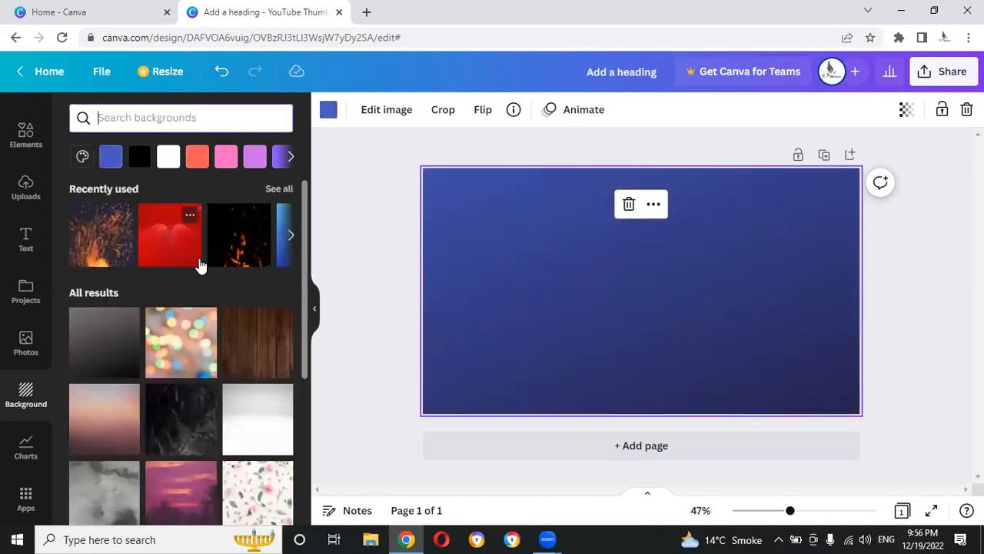
{"action": "scroll", "coordinate": [250, 389], "scroll_direction": "down", "scroll_amount": 10}
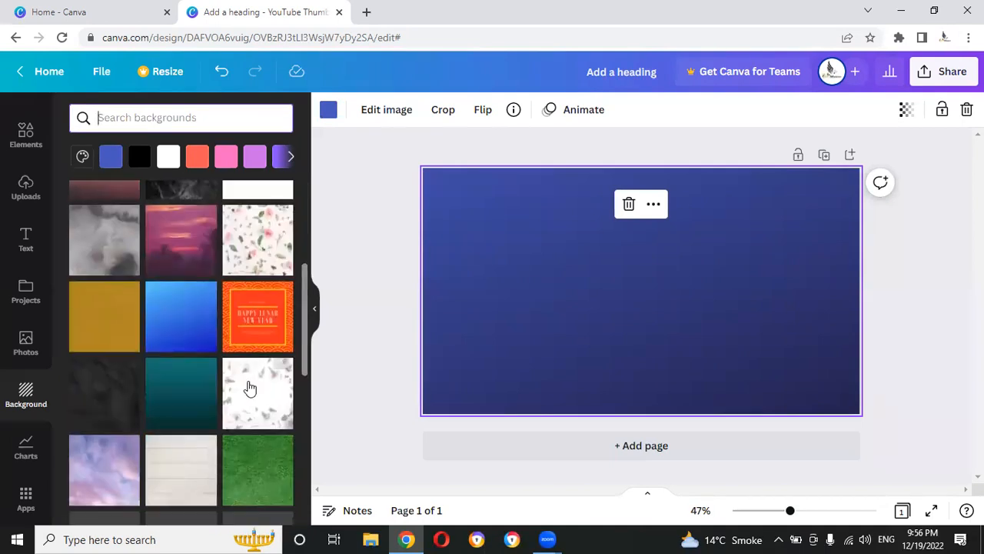
{"action": "scroll", "coordinate": [250, 388], "scroll_direction": "down", "scroll_amount": 2}
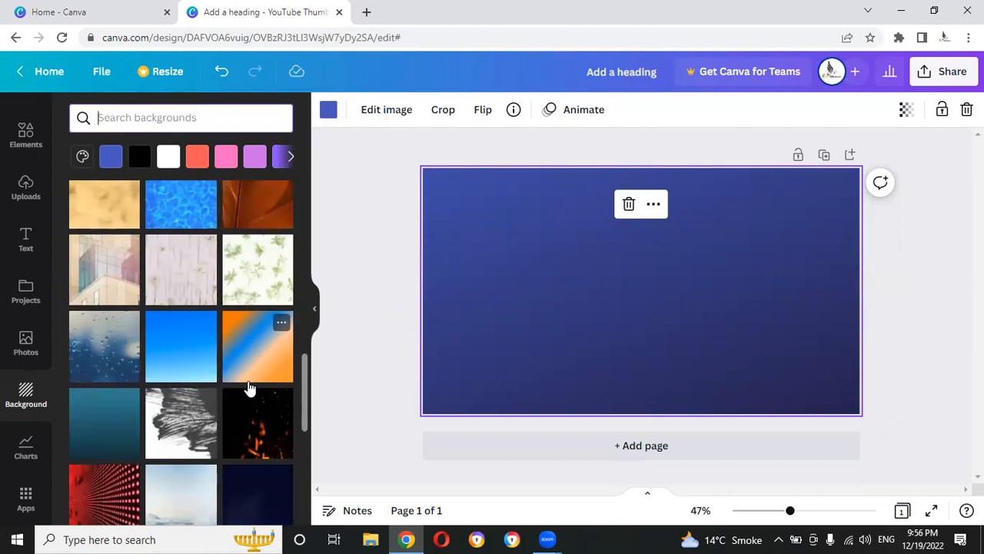
{"action": "scroll", "coordinate": [250, 389], "scroll_direction": "down", "scroll_amount": 10}
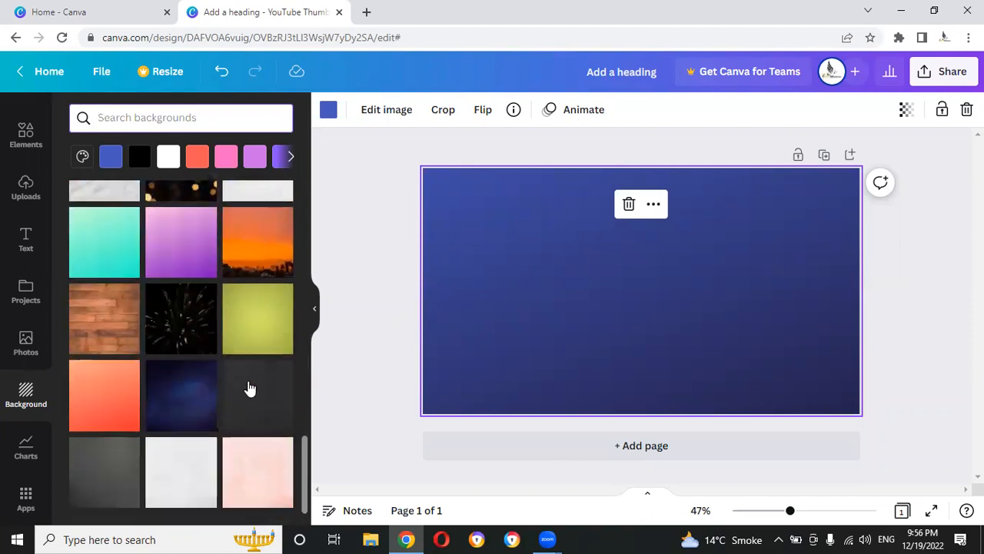
{"action": "scroll", "coordinate": [250, 389], "scroll_direction": "up", "scroll_amount": 15}
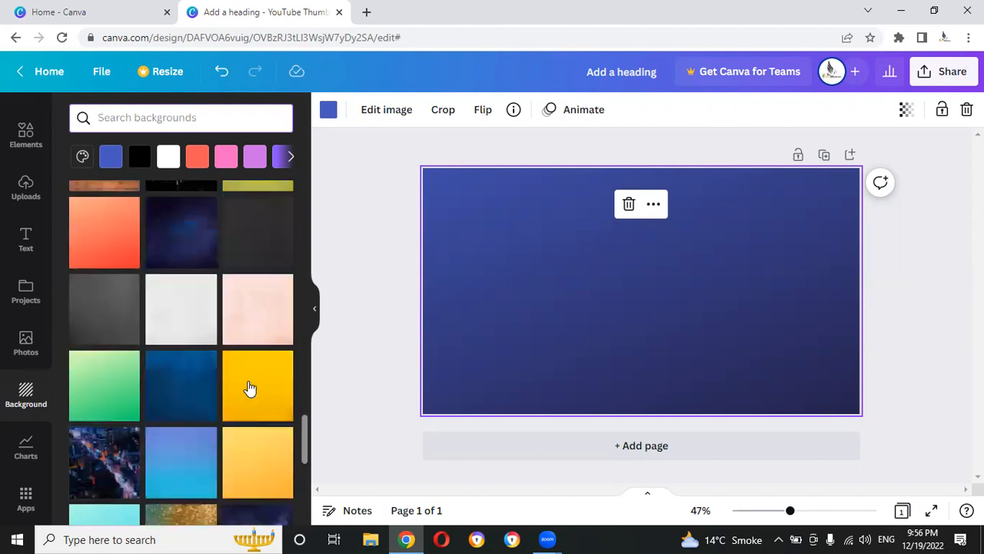
{"action": "scroll", "coordinate": [250, 389], "scroll_direction": "up", "scroll_amount": 5}
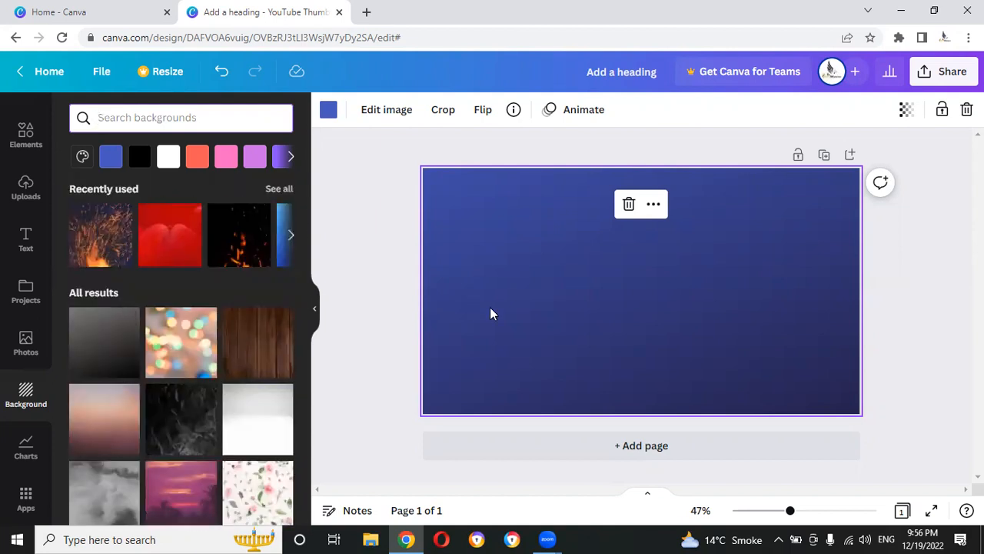
{"action": "scroll", "coordinate": [134, 411], "scroll_direction": "down", "scroll_amount": 5}
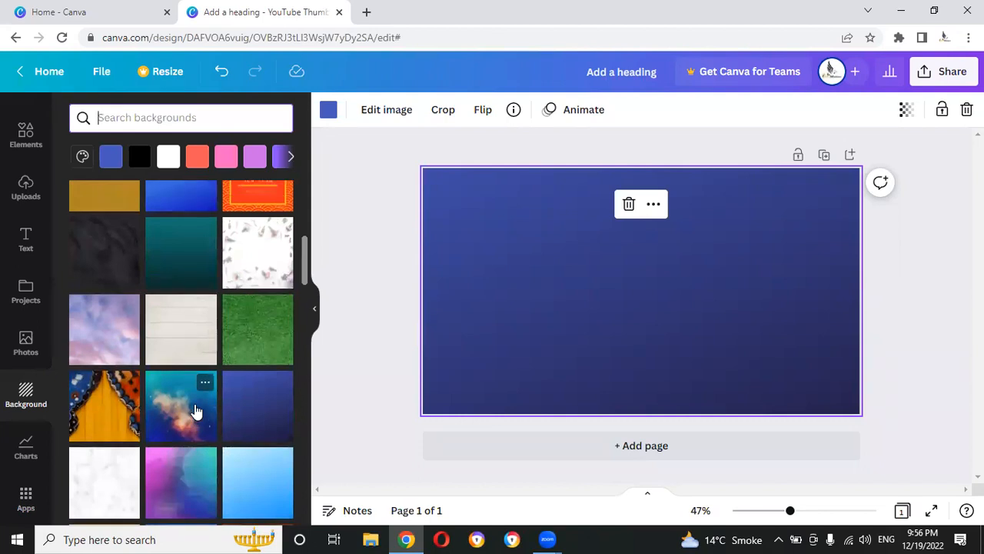
{"action": "scroll", "coordinate": [192, 400], "scroll_direction": "up", "scroll_amount": 5}
{"action": "scroll", "coordinate": [12, 385], "scroll_direction": "up", "scroll_amount": 1}
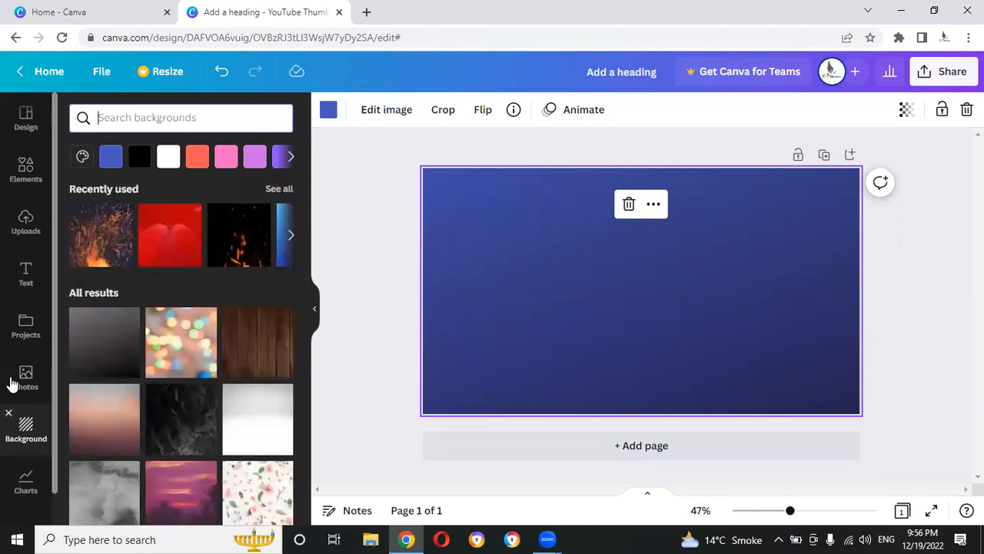